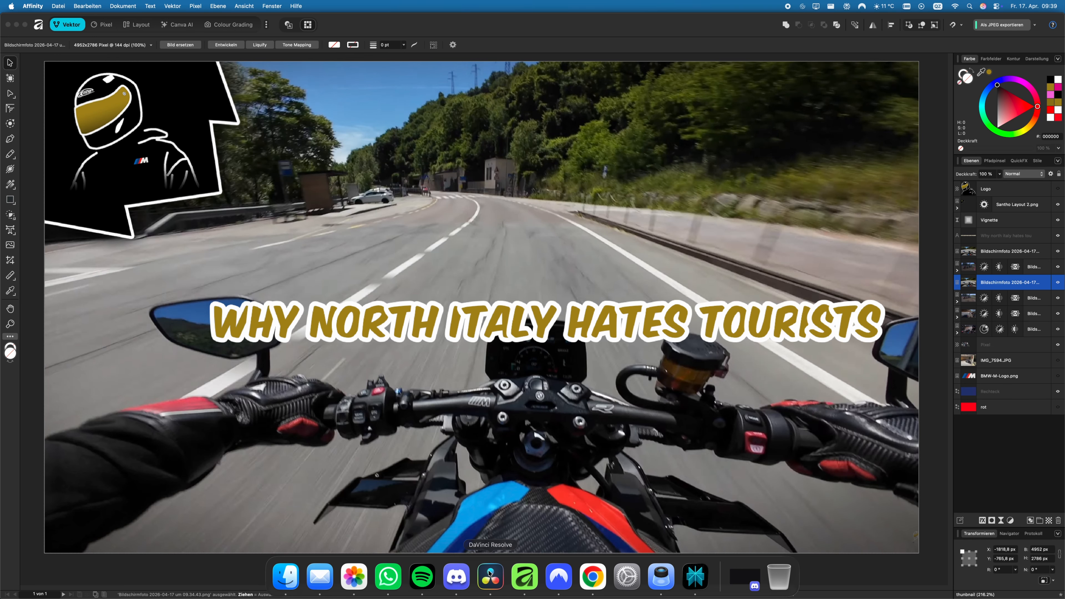
# - Open DaVinci Resolve and the footage folder in Finder, and create a new project named "Mölten und eissee"
pyautogui.click(489, 573)
pyautogui.click(286, 576)
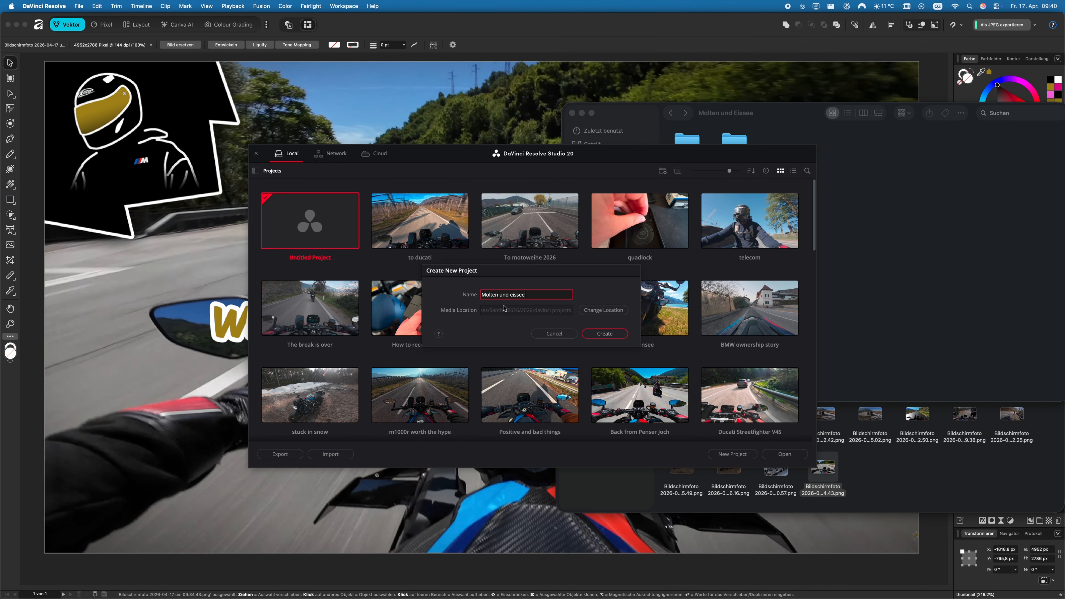
pyautogui.click(603, 334)
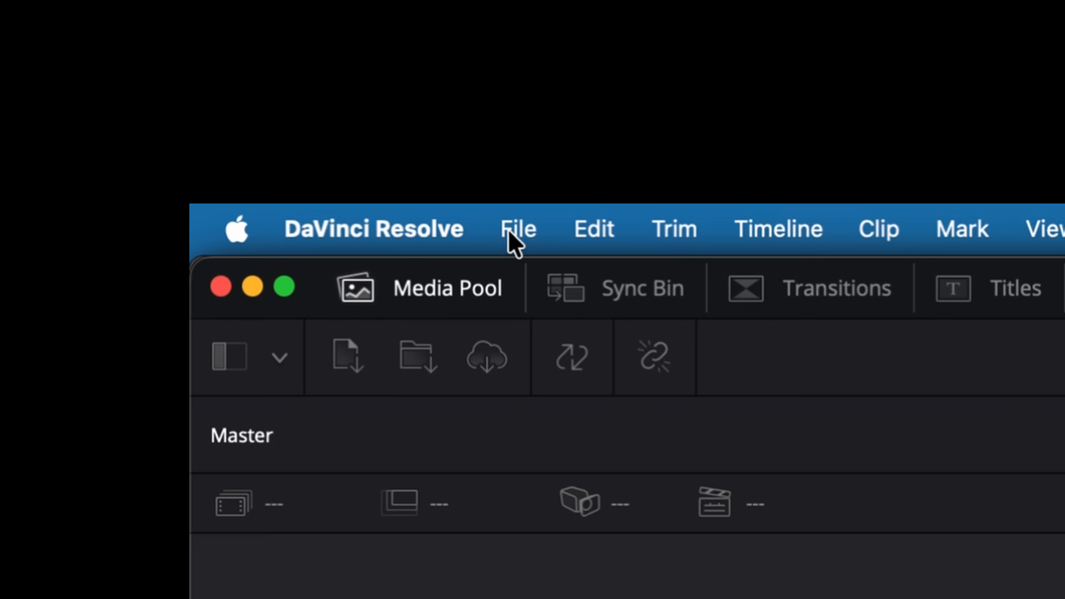
# - Choose a new timeline resolution in the project settings and save them
pyautogui.click(509, 233)
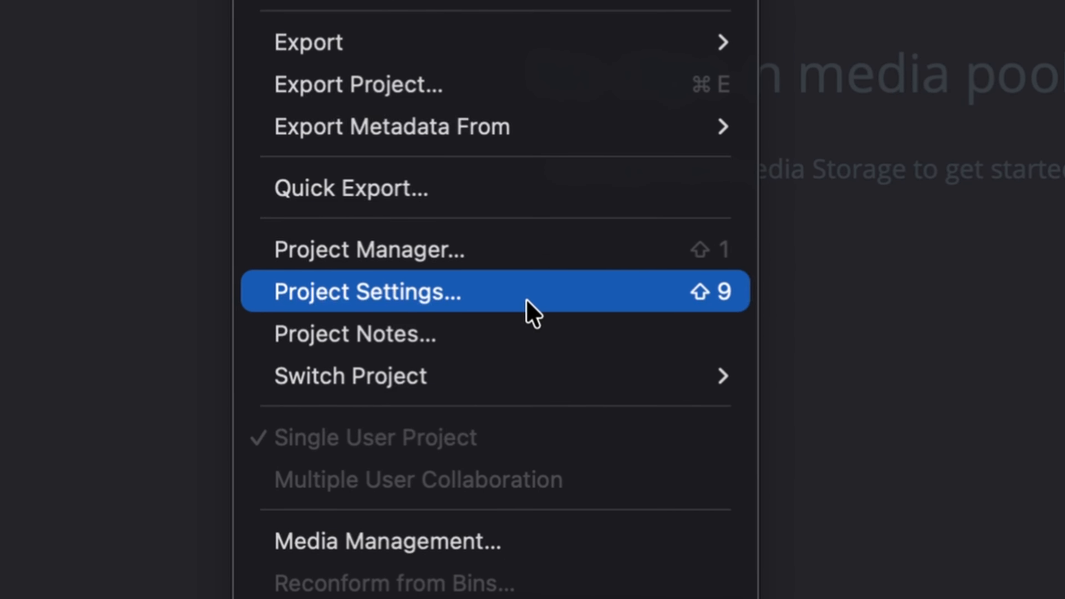
pyautogui.click(520, 292)
pyautogui.click(532, 302)
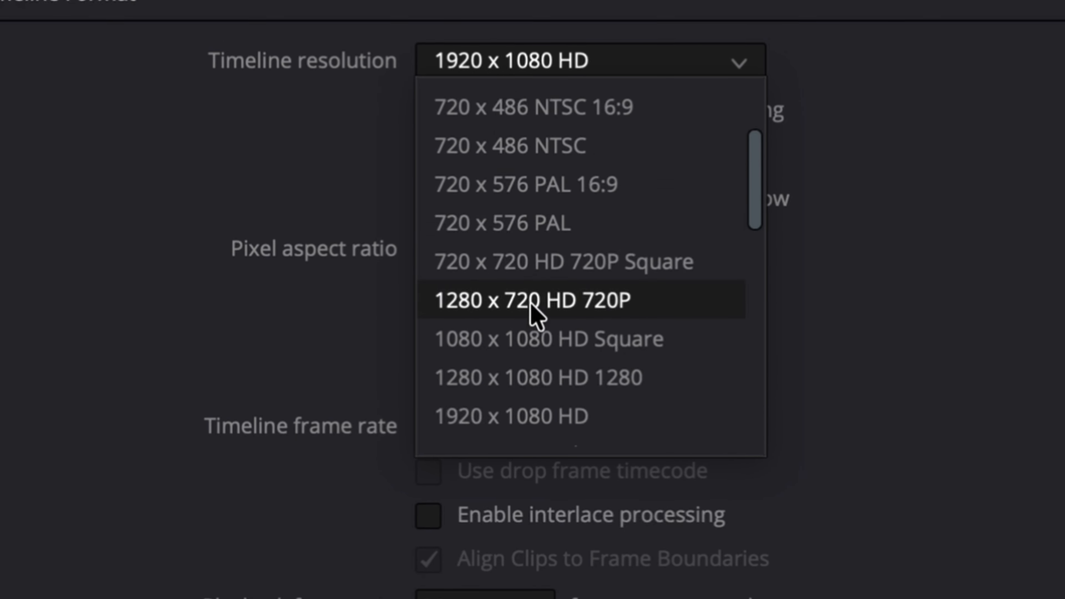
pyautogui.scroll(-2, 531, 304)
pyautogui.click(486, 346)
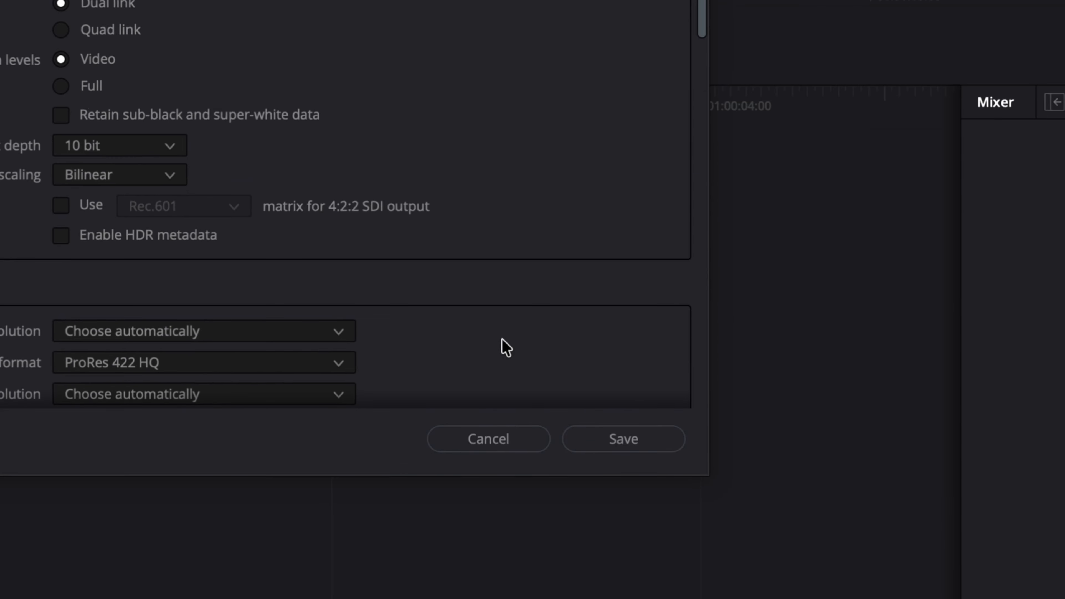
pyautogui.click(622, 437)
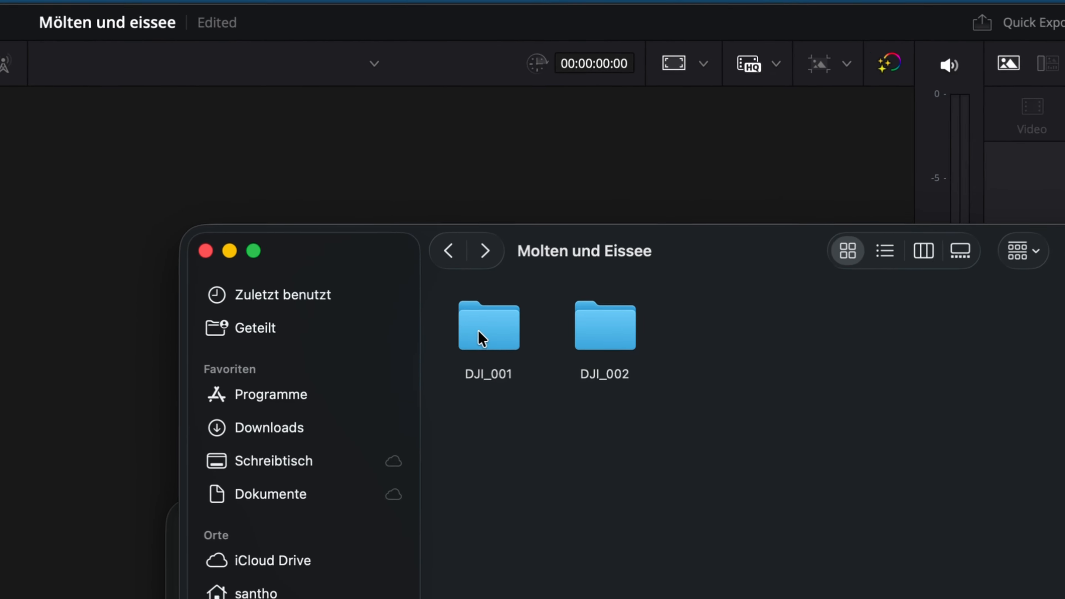
# - Import all clips from the DJI_001 folder into the media pool, declining to change the project frame rate
pyautogui.doubleClick(387, 277)
pyautogui.moveTo(580, 323); pyautogui.dragTo(470, 282)
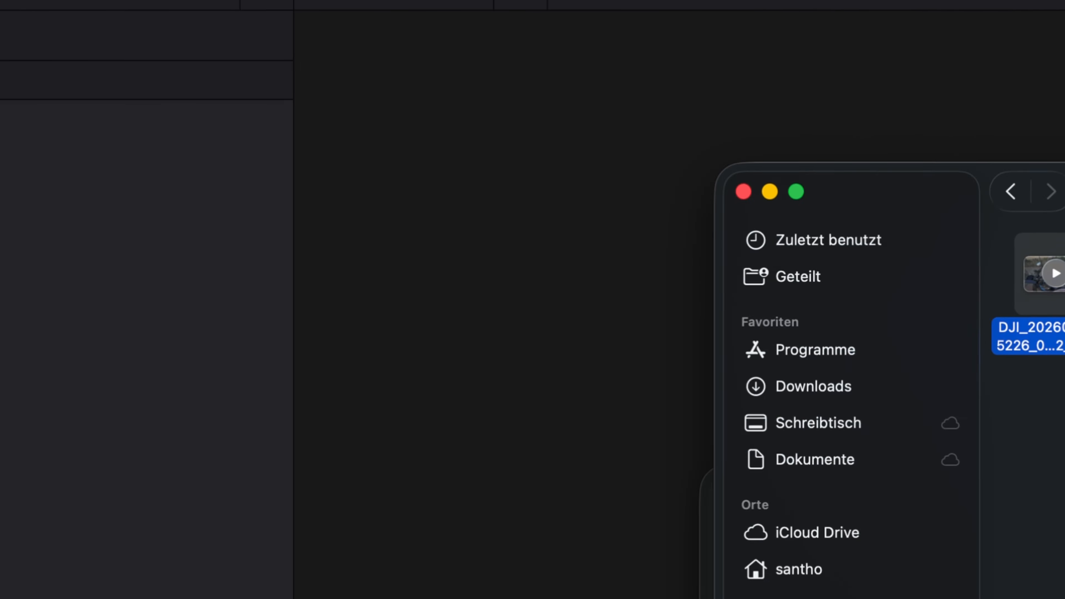
pyautogui.moveTo(25, 212); pyautogui.dragTo(498, 290)
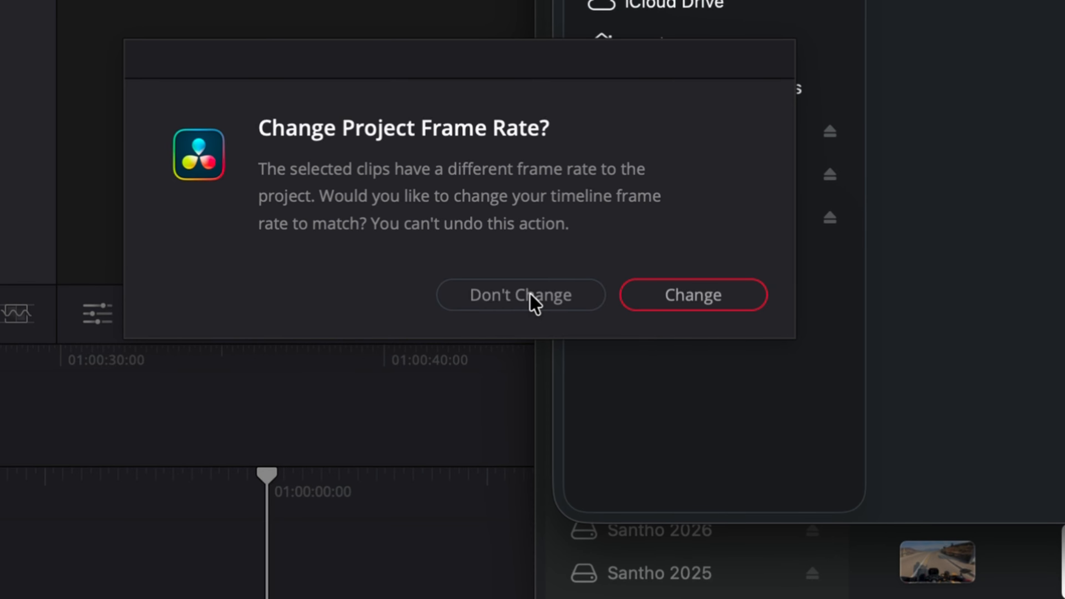
pyautogui.click(529, 295)
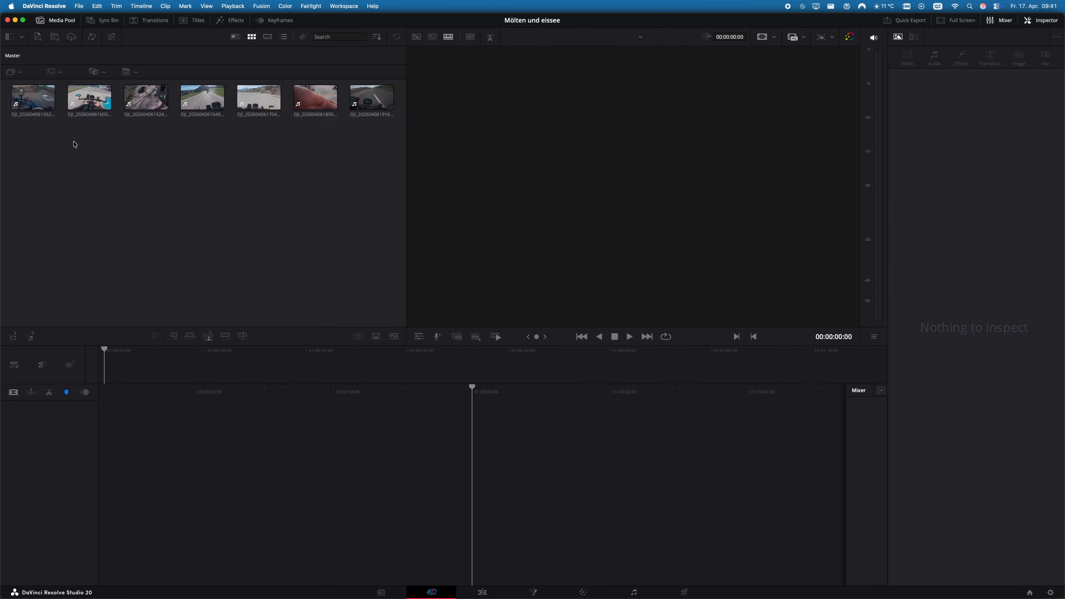
# - Preview the first clip in the viewer and mark an in point partway through the ride
pyautogui.click(445, 289)
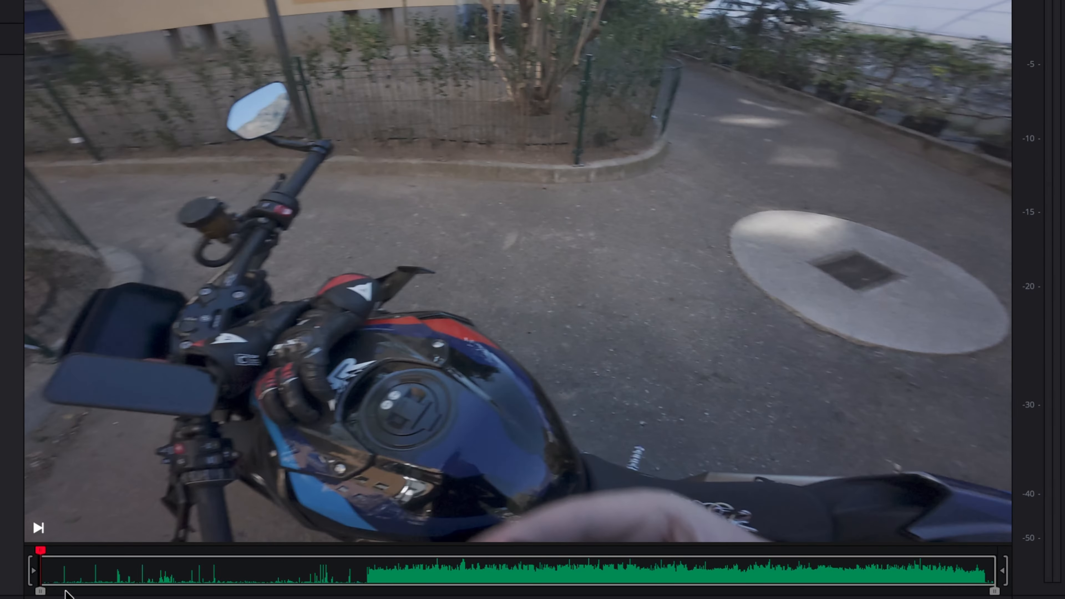
pyautogui.click(403, 557)
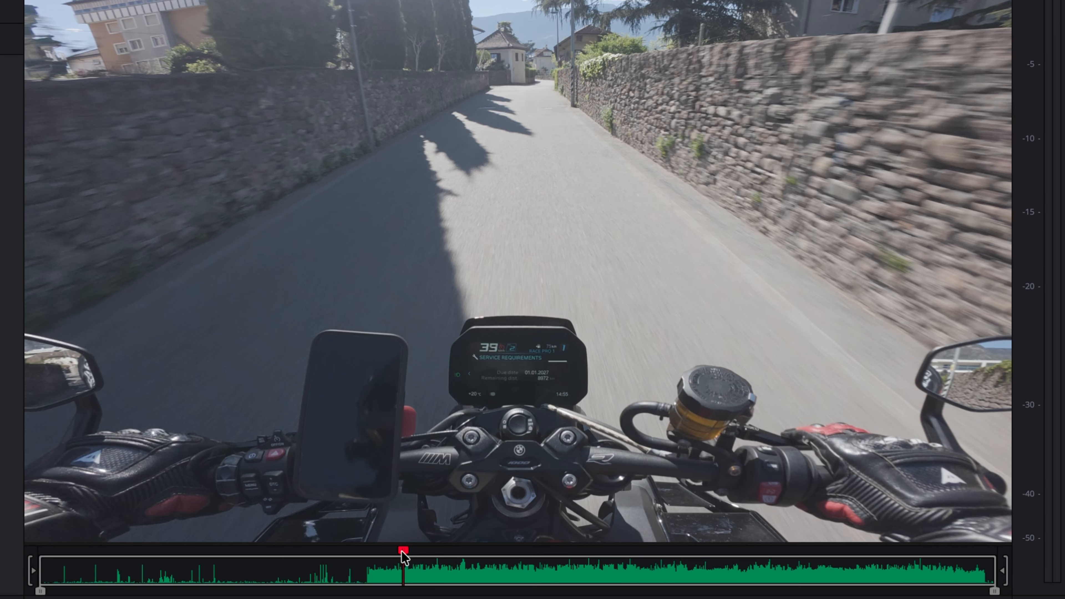
pyautogui.moveTo(402, 552); pyautogui.dragTo(575, 548)
pyautogui.press('i')
# - Generate an AI audio transcription of the first media pool clip
pyautogui.rightClick(589, 222)
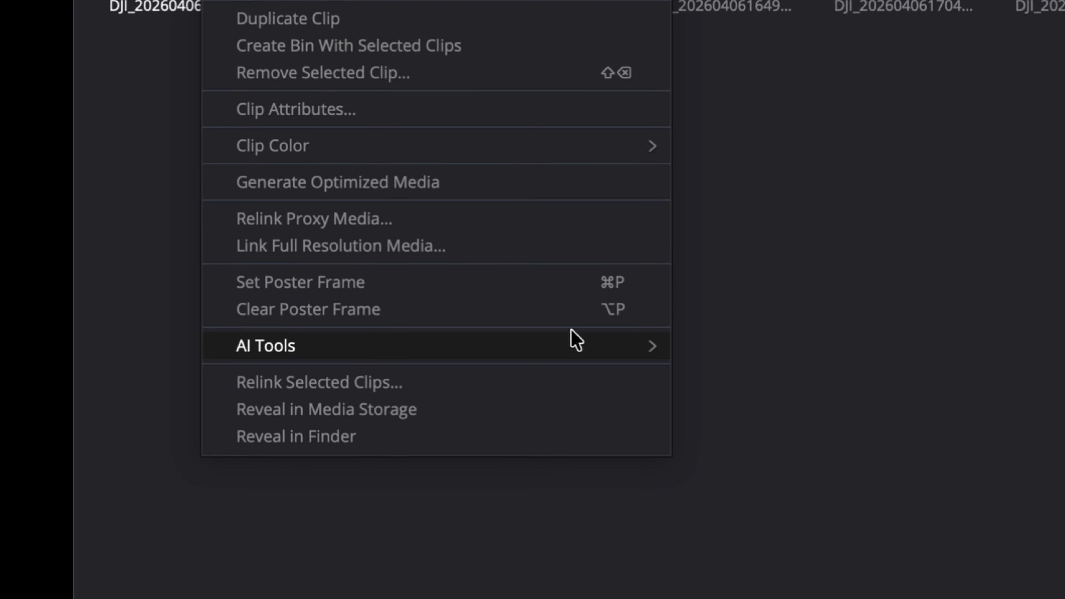
pyautogui.moveTo(645, 349)
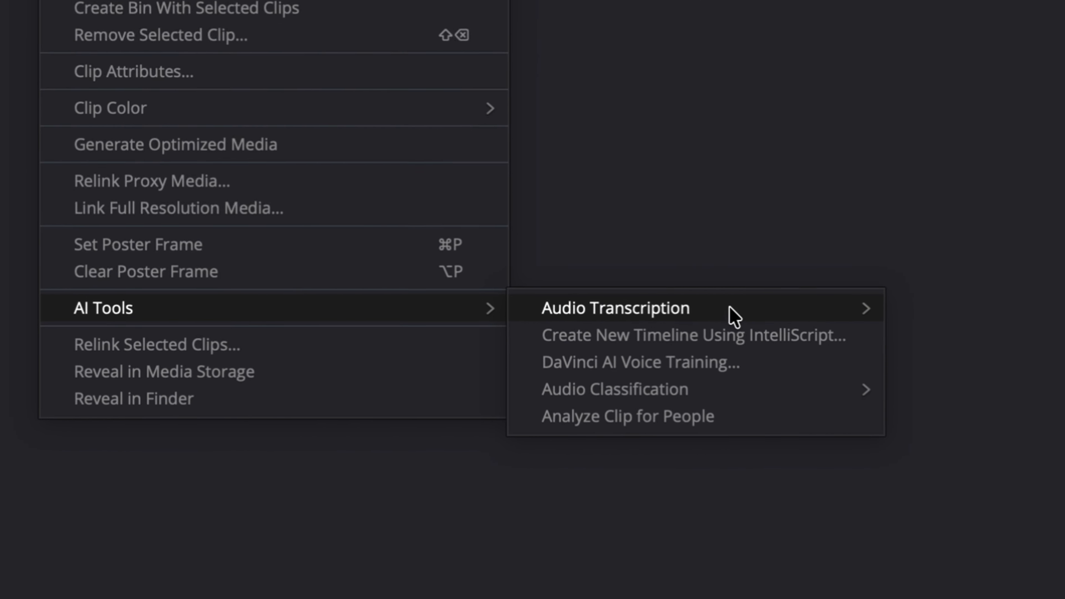
pyautogui.moveTo(888, 352)
pyautogui.click(542, 306)
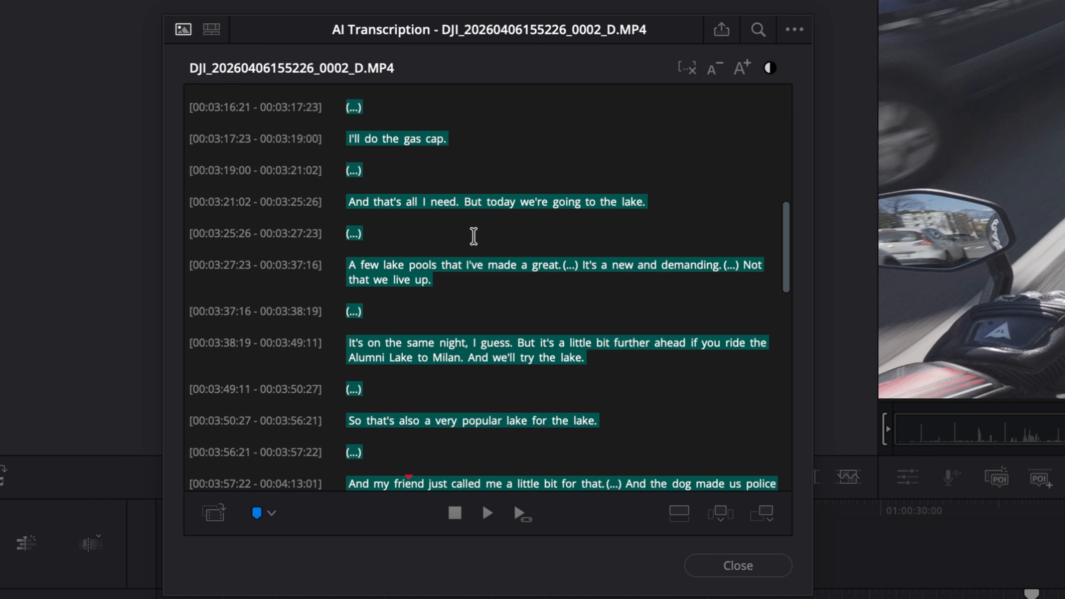
# - Review the clip's AI transcription, play individual sentences such as "Well, it's so hot with the ladders here.", and close it
pyautogui.scroll(-2, 473, 236)
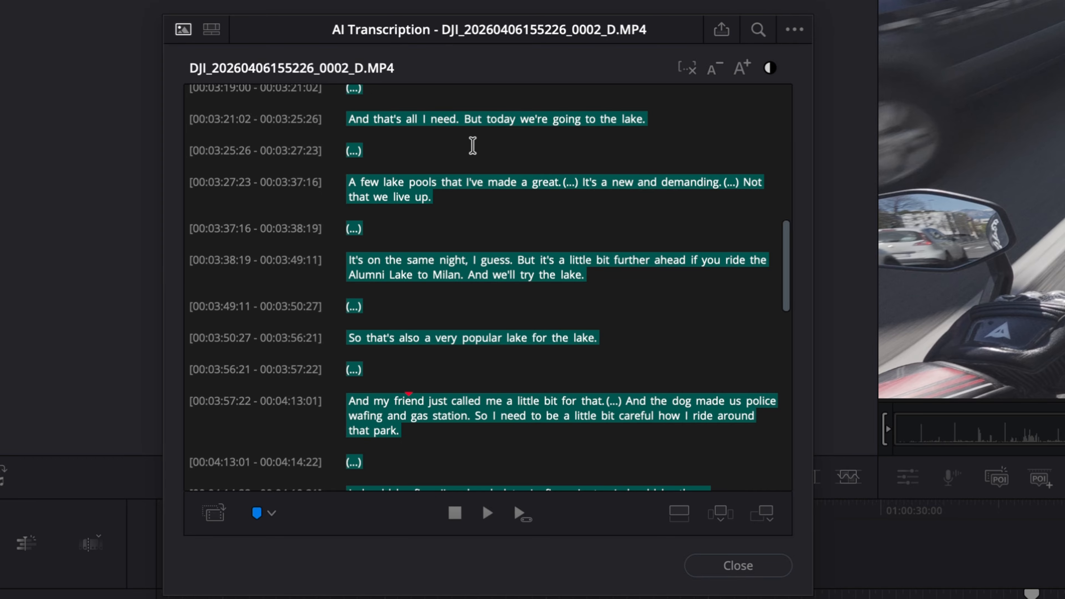
pyautogui.scroll(-18, 472, 139)
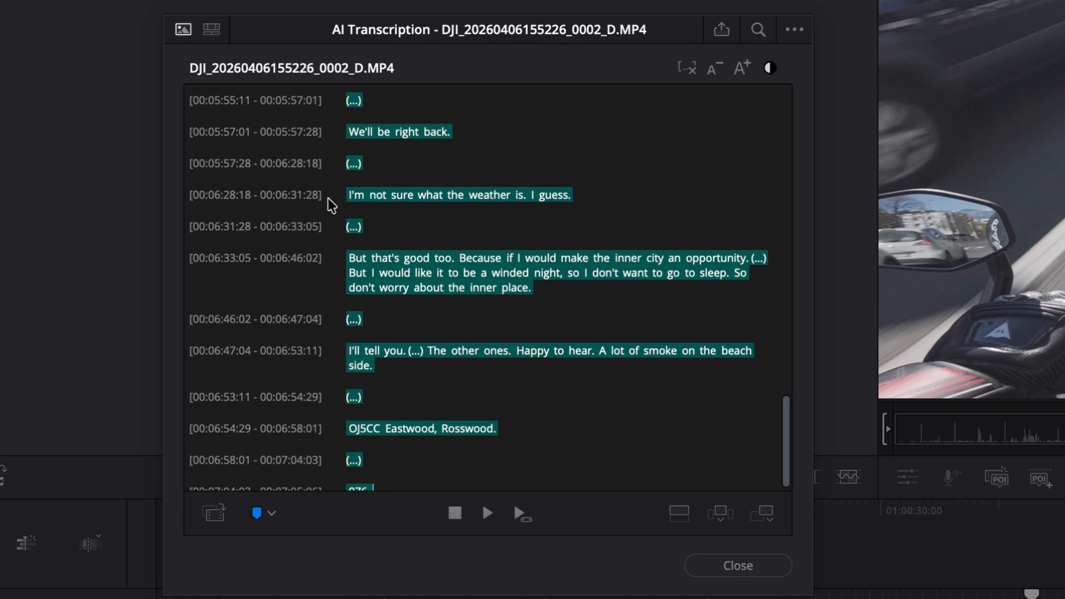
pyautogui.scroll(-1, 504, 168)
pyautogui.scroll(20, 489, 174)
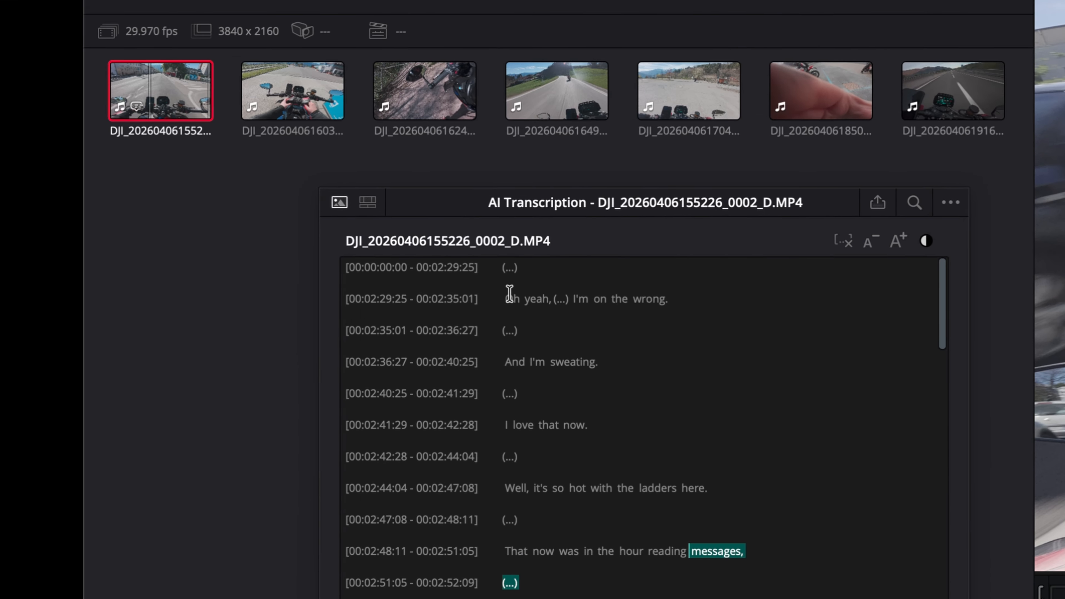
pyautogui.click(485, 122)
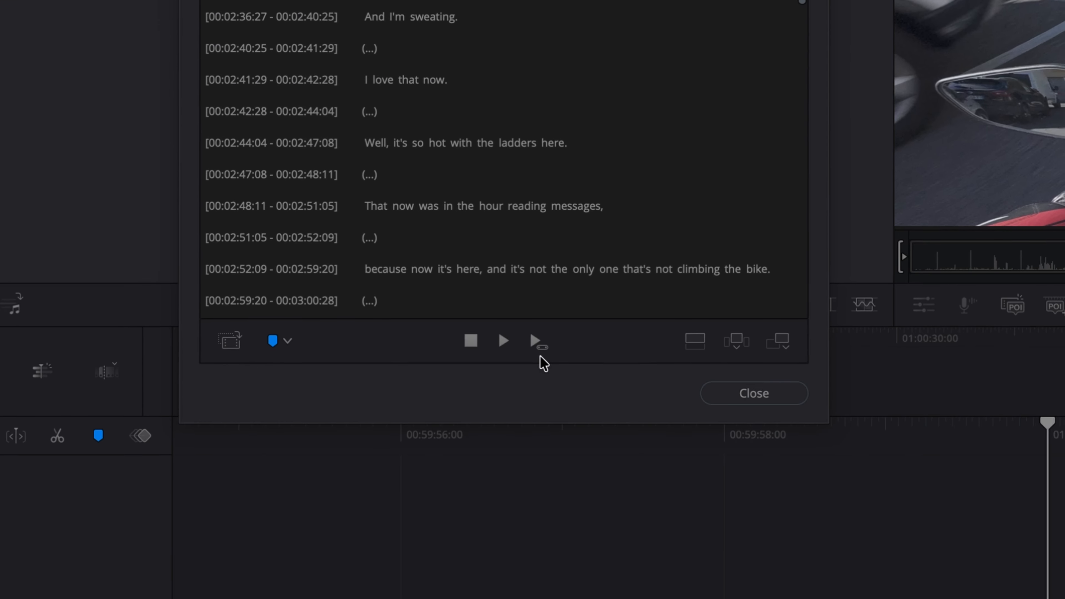
pyautogui.click(547, 598)
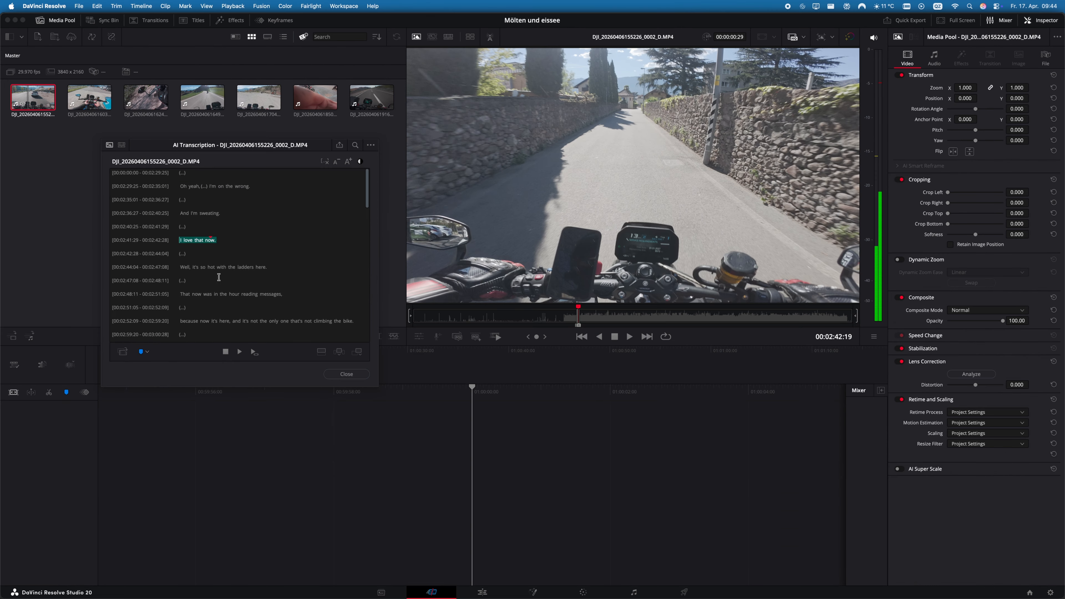
pyautogui.scroll(-3, 218, 277)
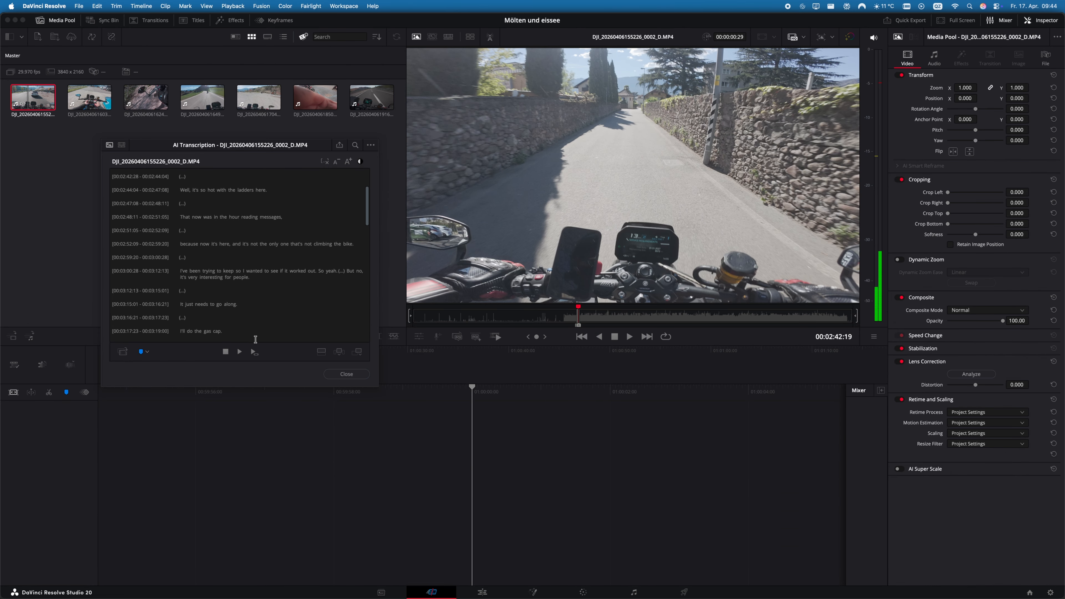
pyautogui.moveTo(185, 189); pyautogui.dragTo(281, 188)
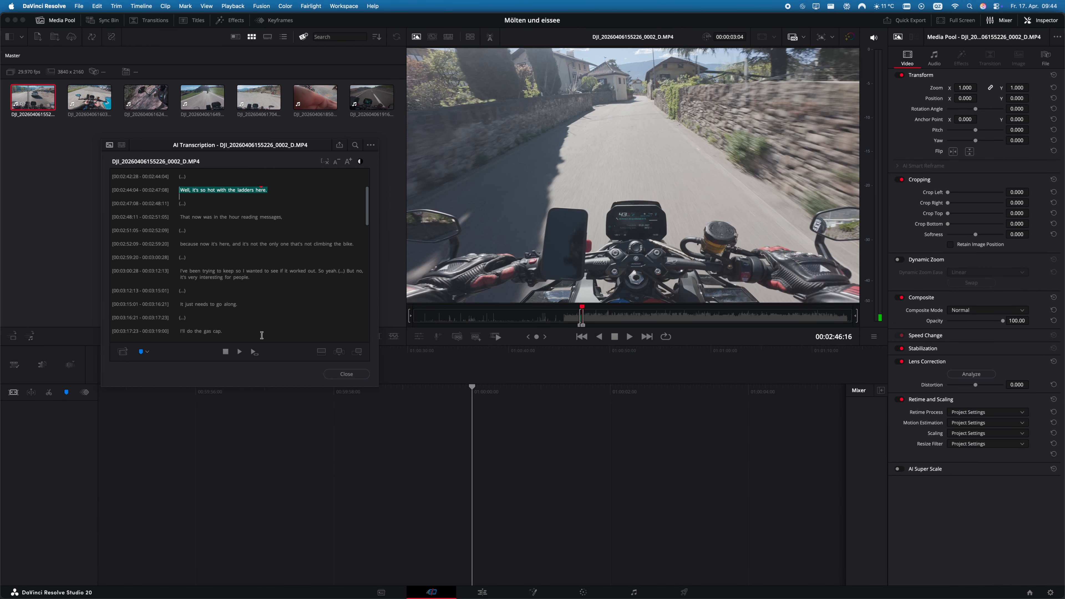
pyautogui.click(254, 353)
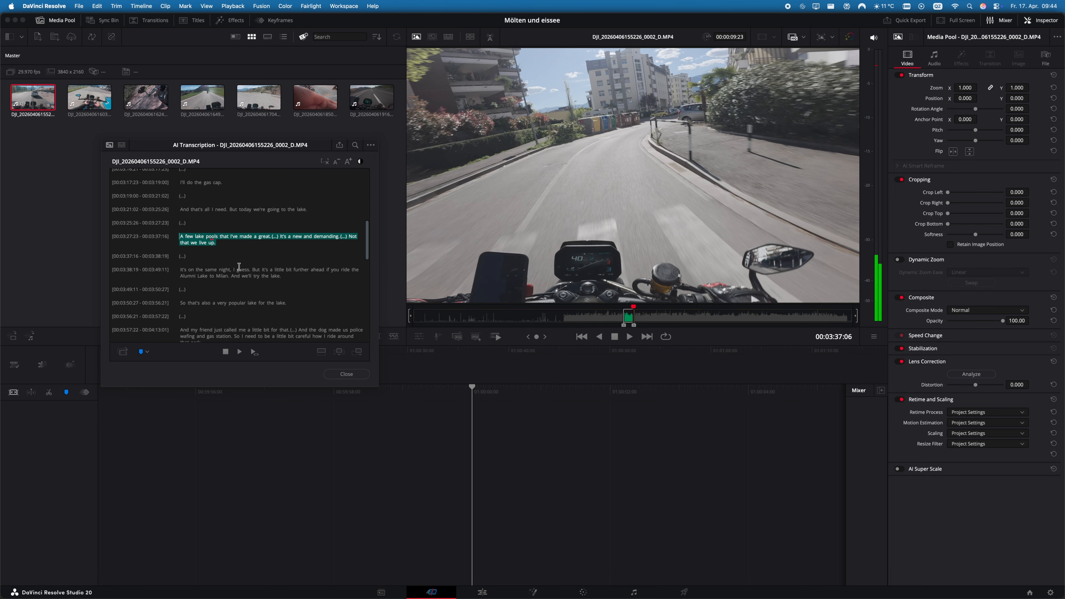
pyautogui.click(335, 374)
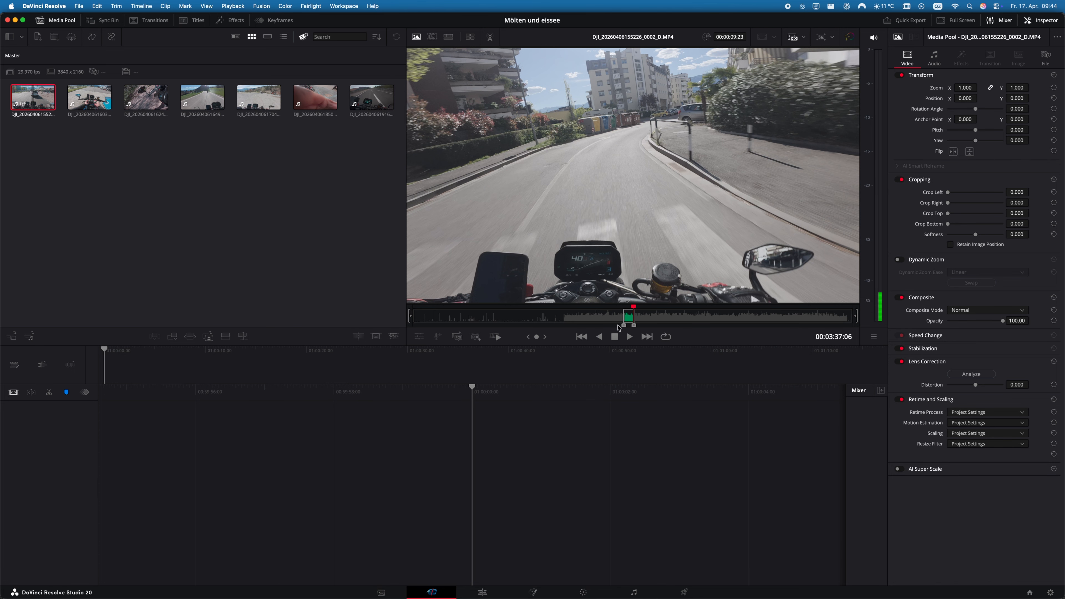
# - Widen the first clip's marked range and add the clip to the empty timeline
pyautogui.moveTo(627, 328); pyautogui.dragTo(814, 328)
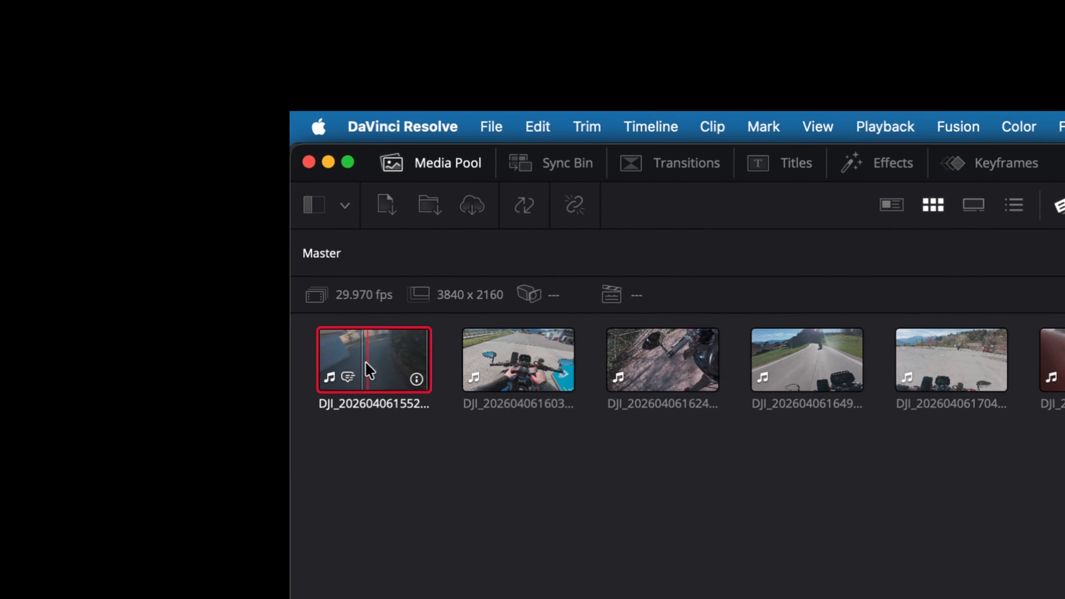
pyautogui.moveTo(31, 100); pyautogui.dragTo(257, 491)
pyautogui.moveTo(360, 403); pyautogui.dragTo(531, 275)
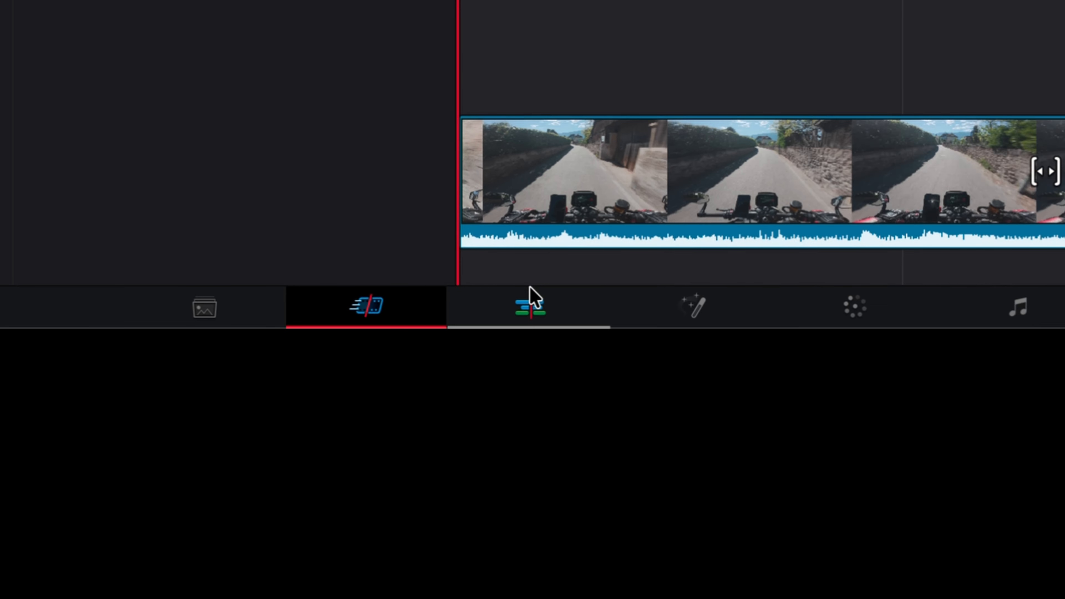
# - On the Edit page, set the audio clip's right source channel to Embedded Channel 1 in its clip attributes
pyautogui.click(580, 535)
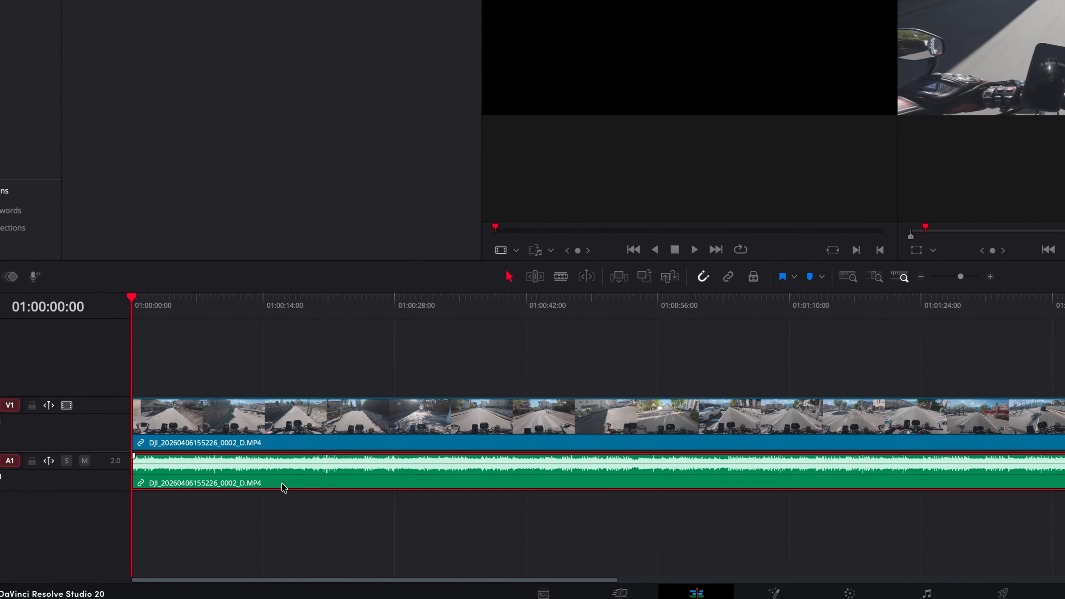
pyautogui.rightClick(212, 522)
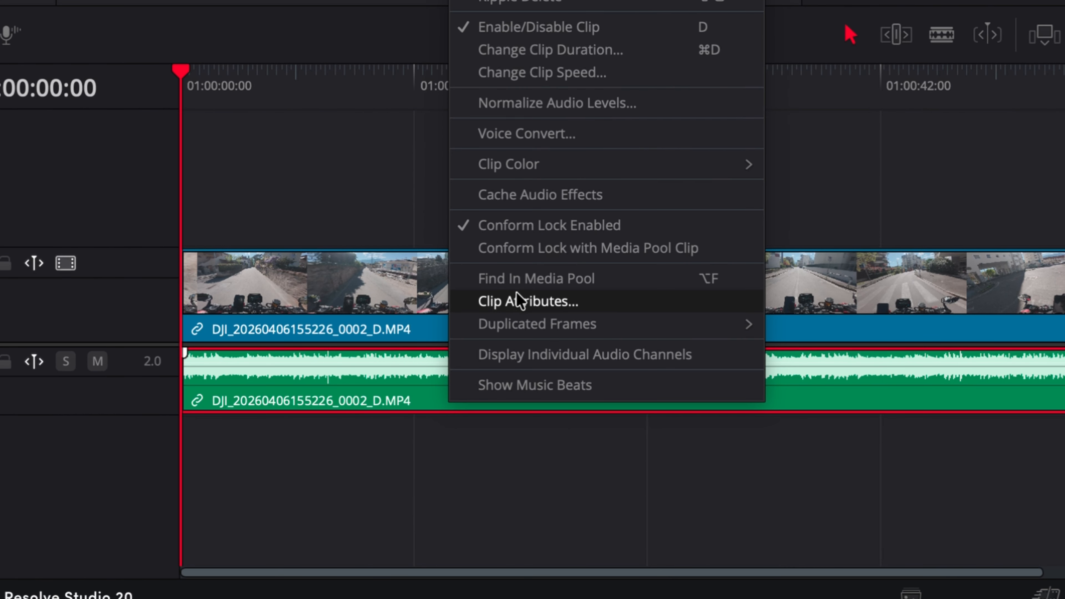
pyautogui.click(437, 344)
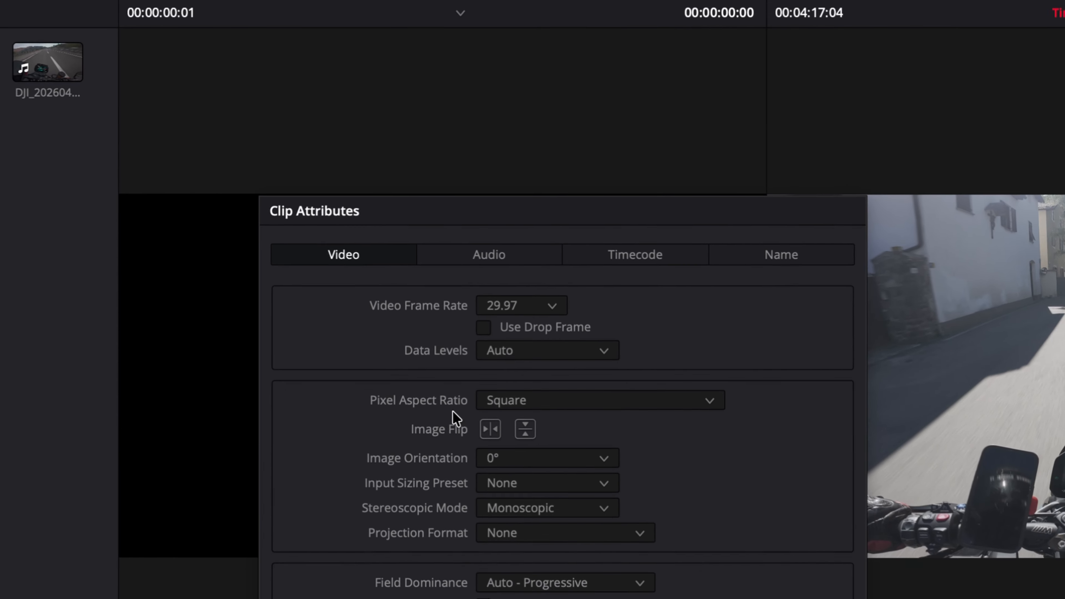
pyautogui.click(495, 256)
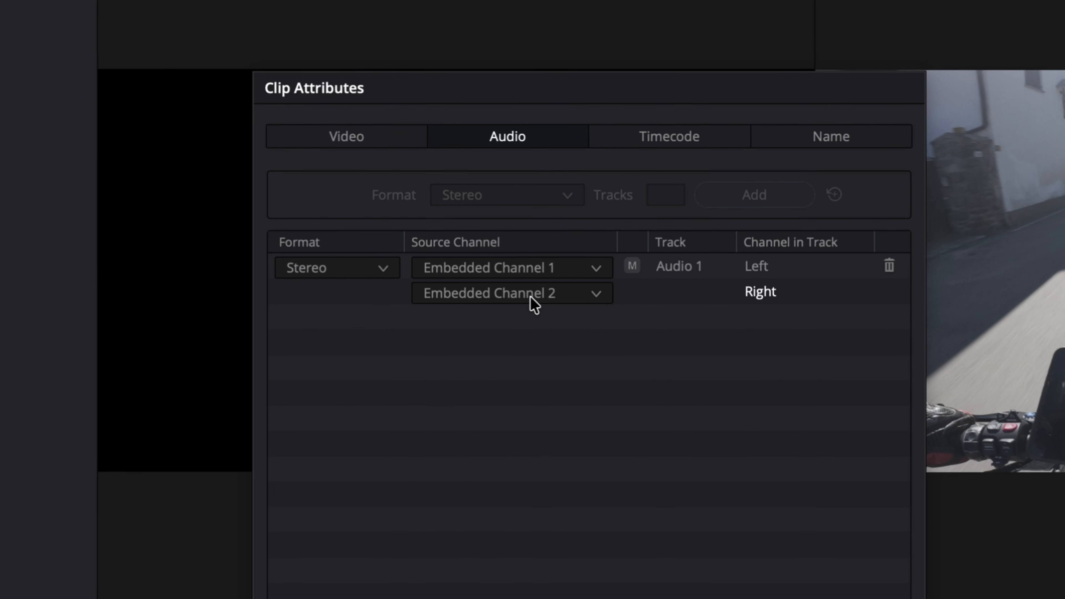
pyautogui.click(530, 297)
pyautogui.click(519, 345)
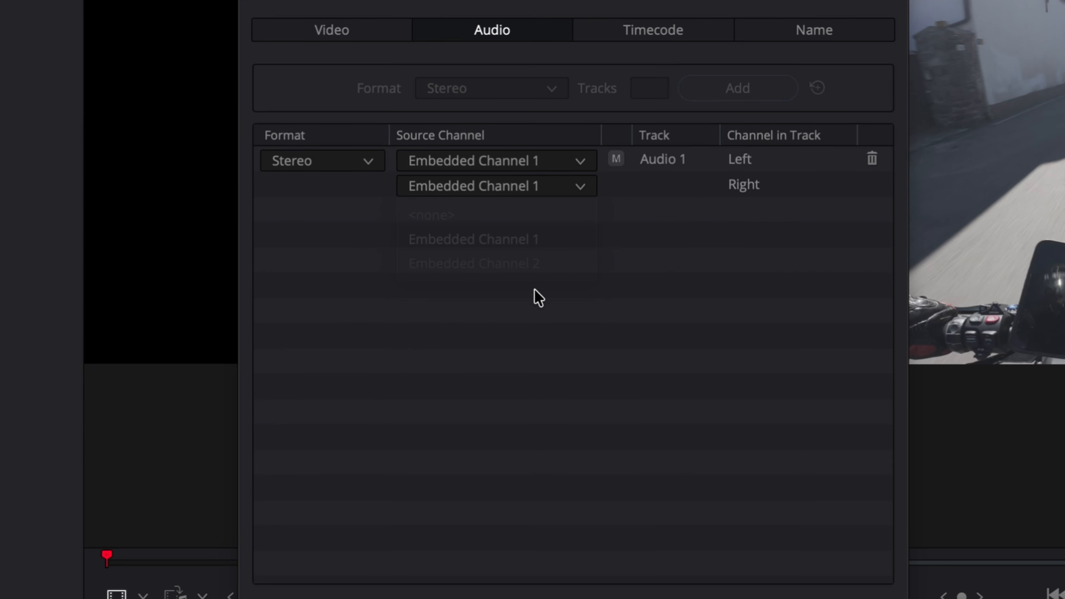
pyautogui.click(601, 376)
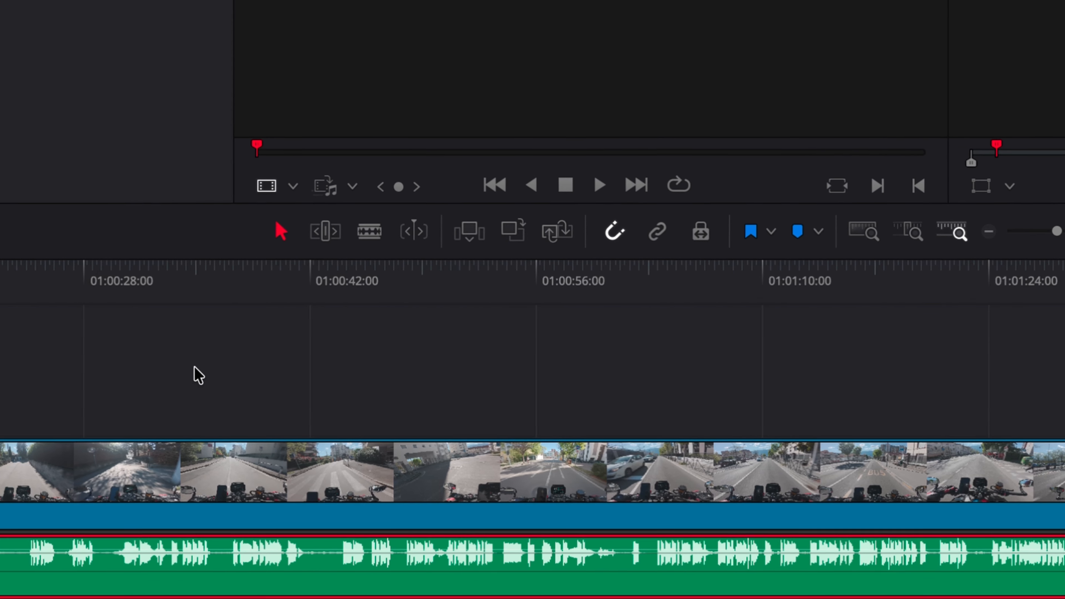
# - Duplicate the clip's audio onto a new Audio 2 track directly below the original
pyautogui.moveTo(275, 284); pyautogui.dragTo(158, 309)
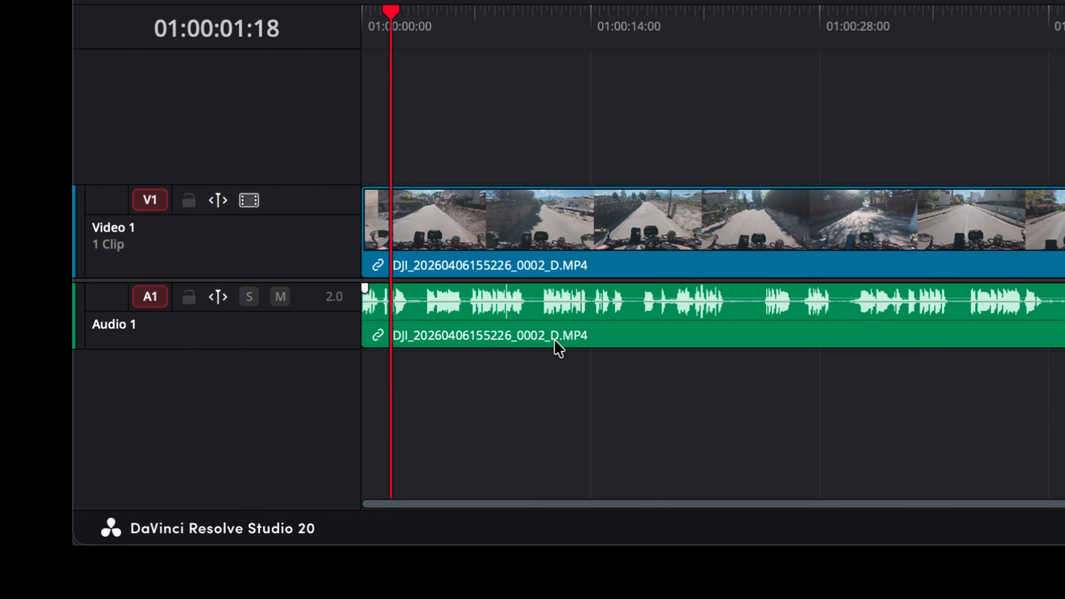
pyautogui.click(691, 591)
pyautogui.moveTo(536, 279); pyautogui.dragTo(532, 321)
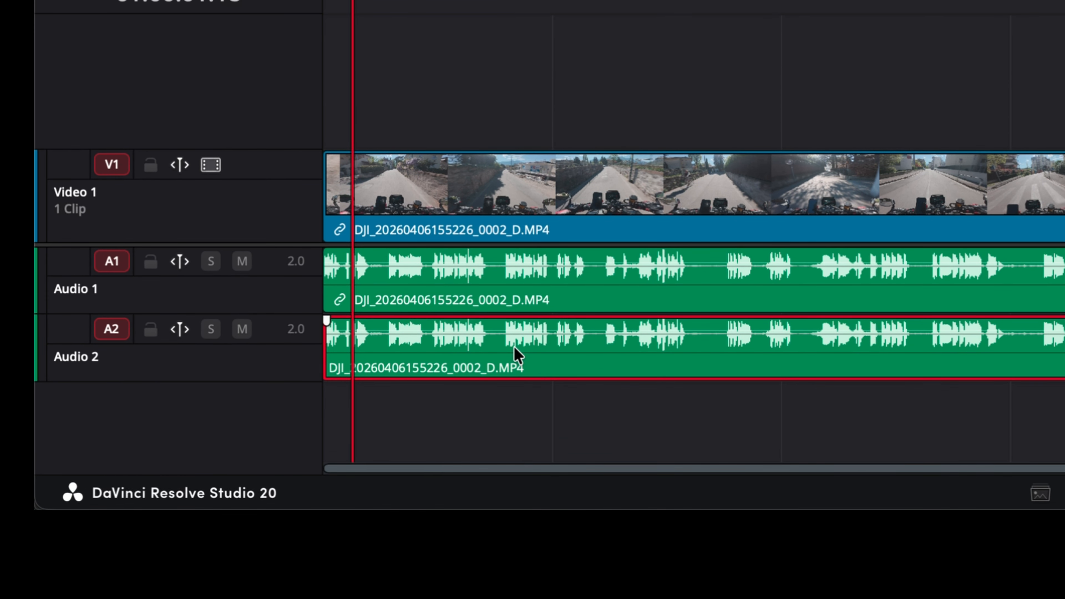
# - Assign a different embedded source channel to the duplicated audio clip on Audio 2 in its clip attributes
pyautogui.rightClick(530, 313)
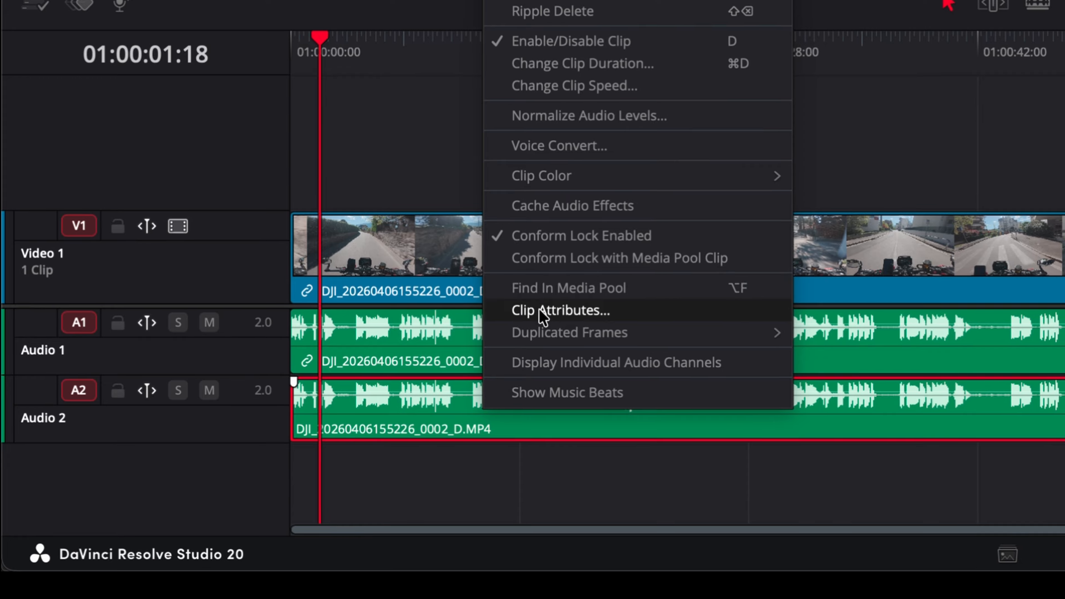
pyautogui.click(542, 311)
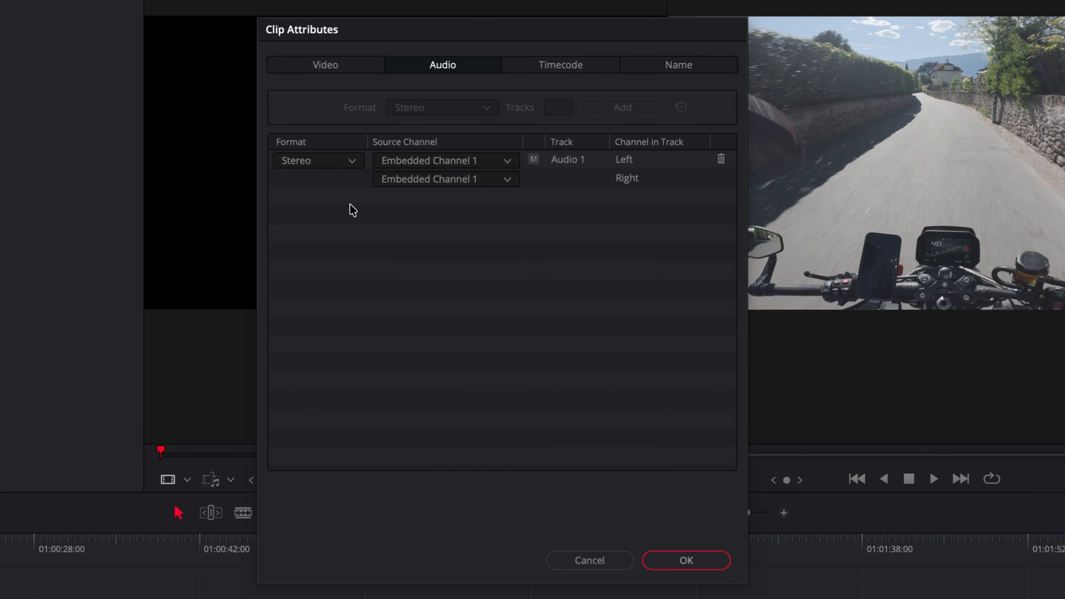
pyautogui.click(403, 165)
pyautogui.click(426, 235)
pyautogui.click(678, 561)
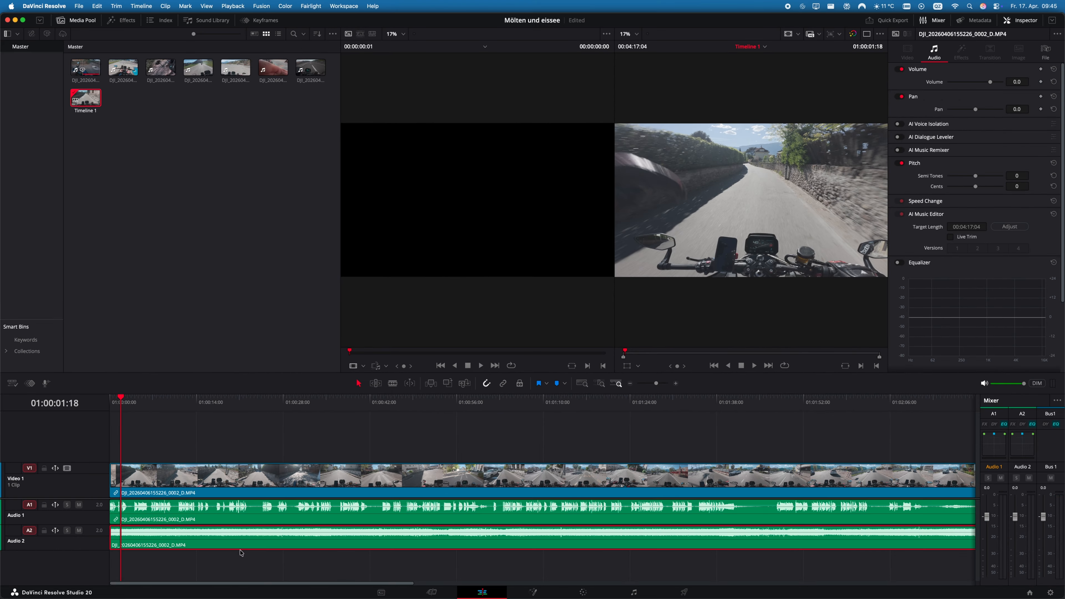
# - Disable the Audio 1 clip temporarily, play the timeline to hear Audio 2 alone, and re-enable the clip
pyautogui.press('d')
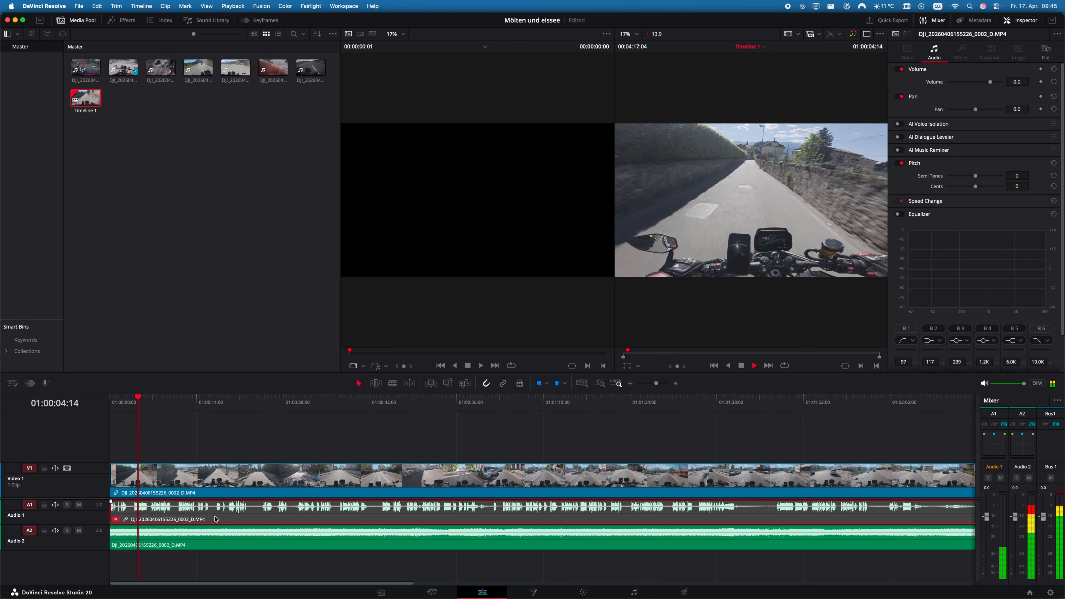
pyautogui.press('d')
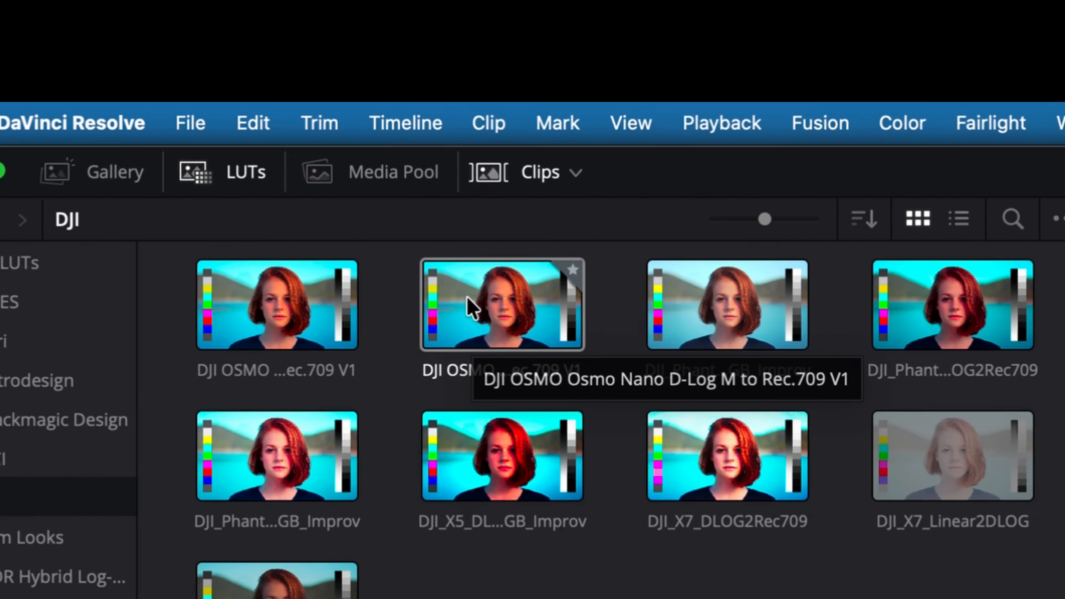
# - On the Color page, apply the Osmo Nano D-Log M to Rec.709 V1 LUT to node 01 and Motorcycling to a new second node after it
pyautogui.moveTo(466, 295); pyautogui.dragTo(507, 273)
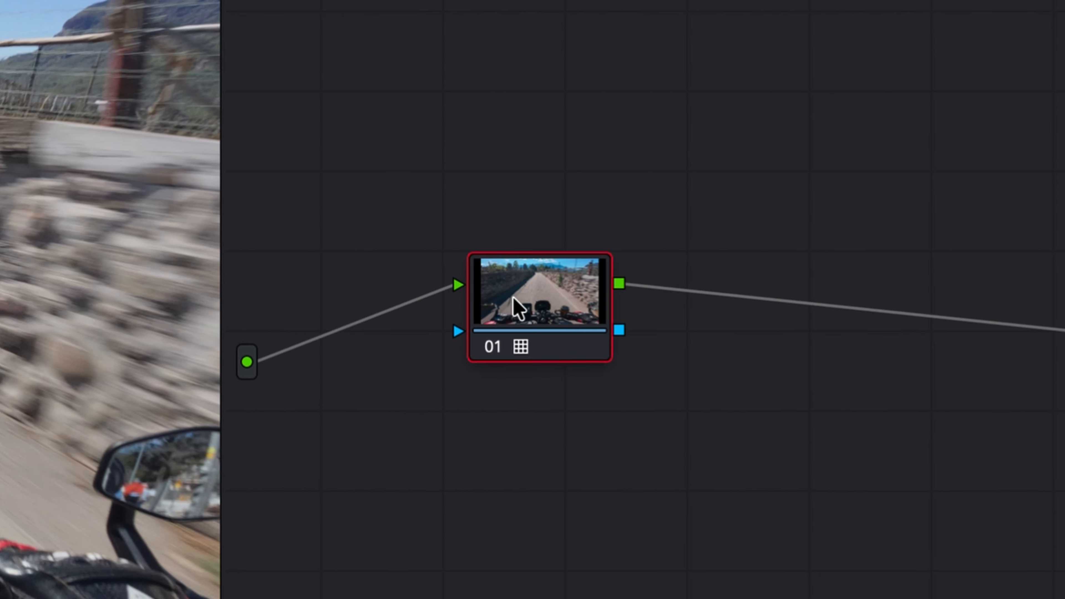
pyautogui.rightClick(540, 510)
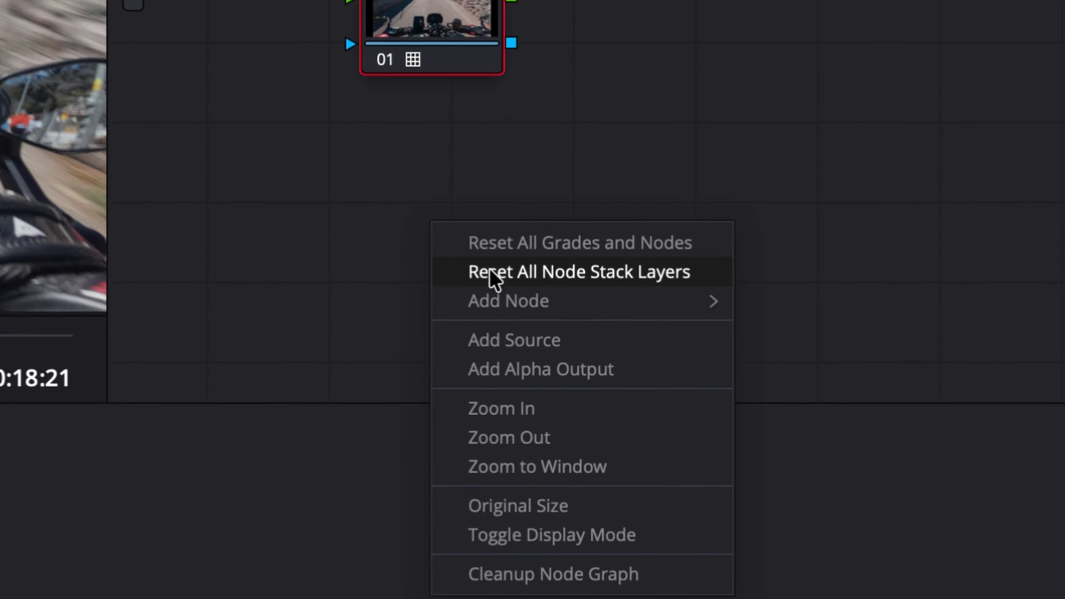
pyautogui.moveTo(522, 303)
pyautogui.click(755, 296)
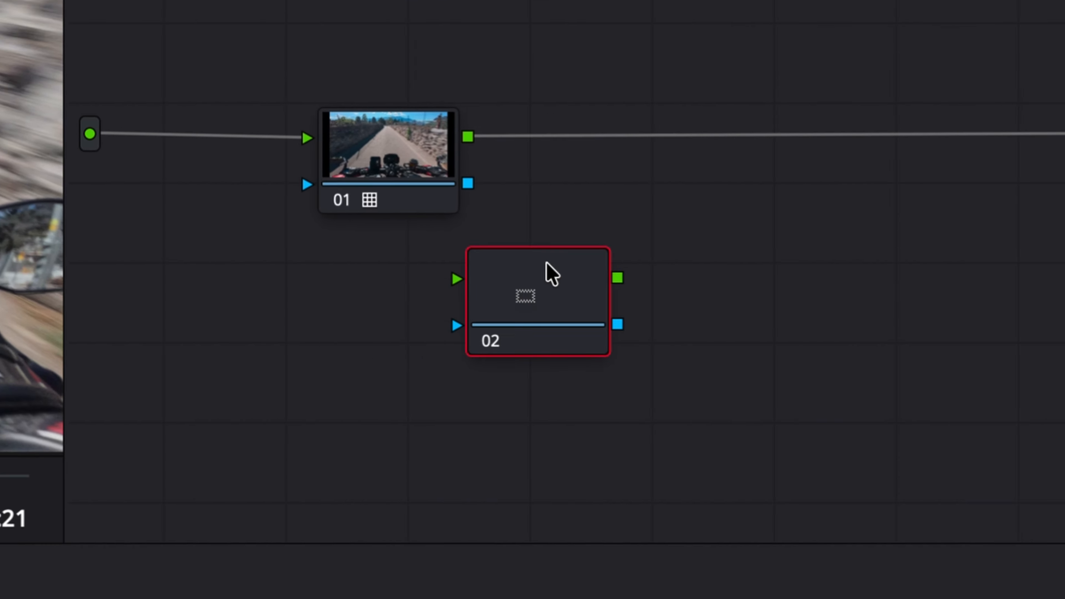
pyautogui.moveTo(550, 273); pyautogui.dragTo(789, 148)
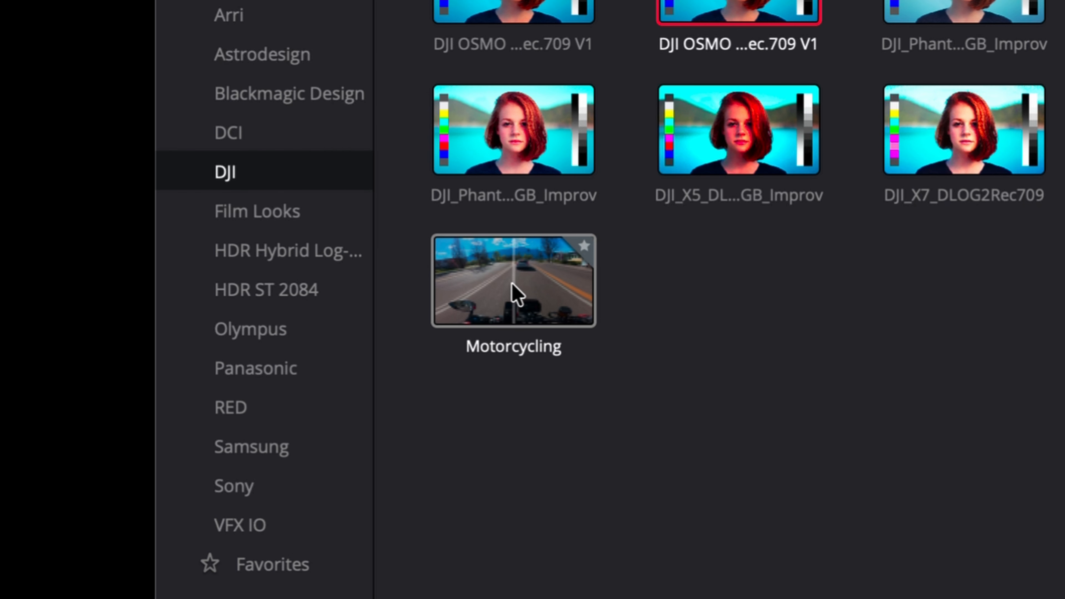
pyautogui.moveTo(511, 284); pyautogui.dragTo(538, 303)
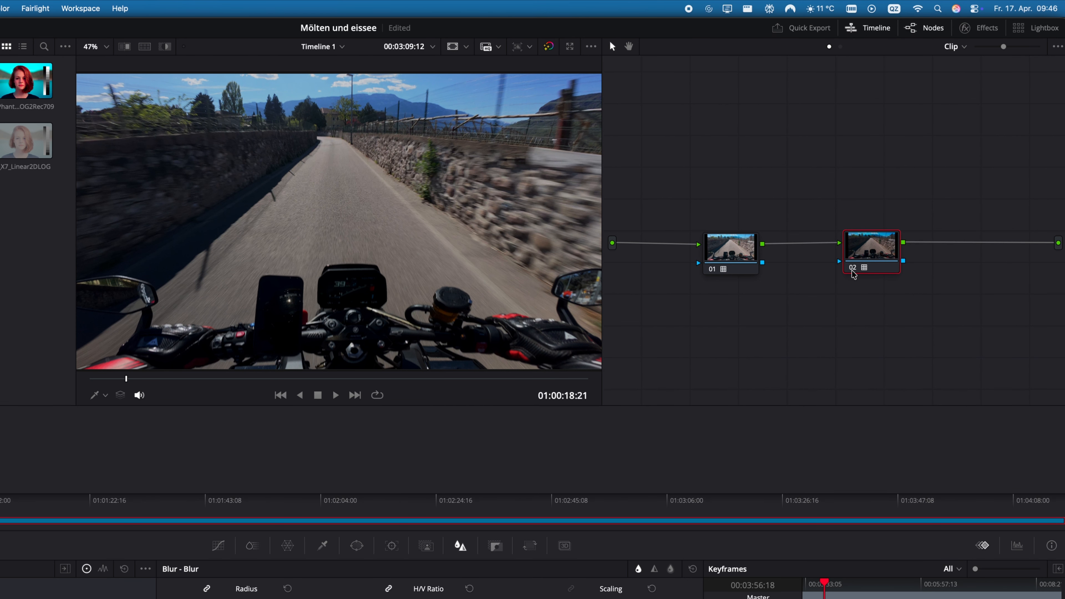
# - Compare the graded image with the original footage by bypassing all grades and restoring them
pyautogui.hotkey('ctrl', 'd')
pyautogui.hotkey('ctrl', 'd')
pyautogui.click(549, 47)
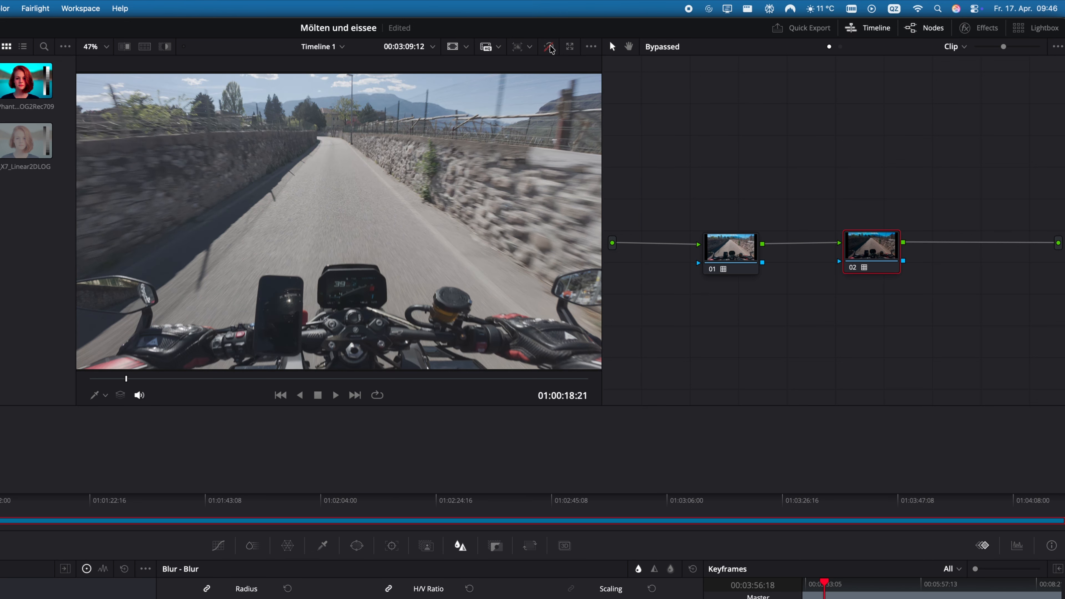
pyautogui.click(549, 47)
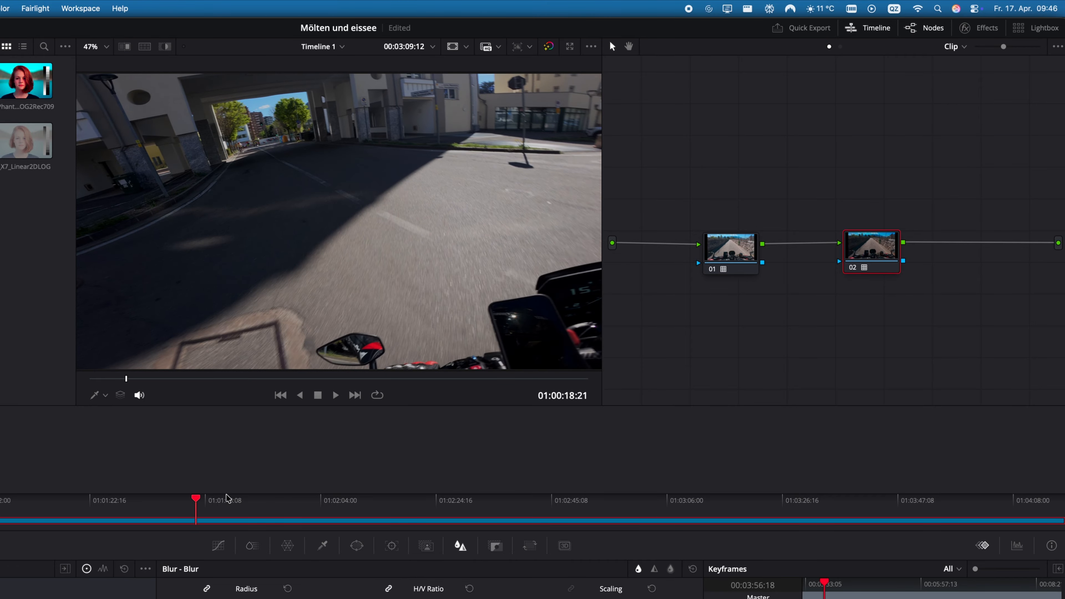
# - Compare the image with and without grades at 01:02:16:20, both in full view and enlarged to 114%
pyautogui.moveTo(227, 498); pyautogui.dragTo(392, 503)
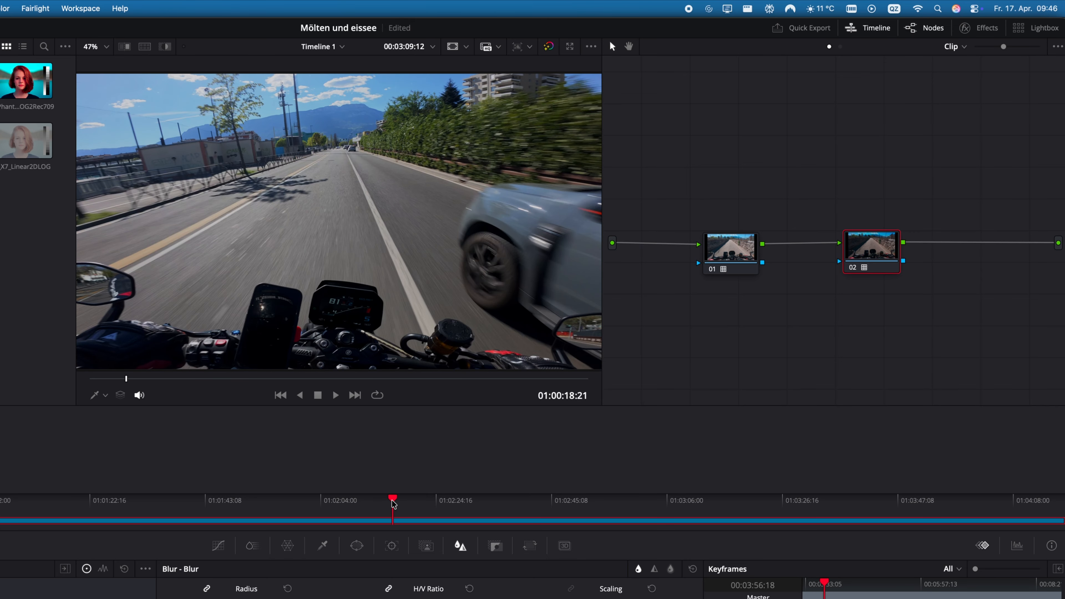
pyautogui.click(550, 48)
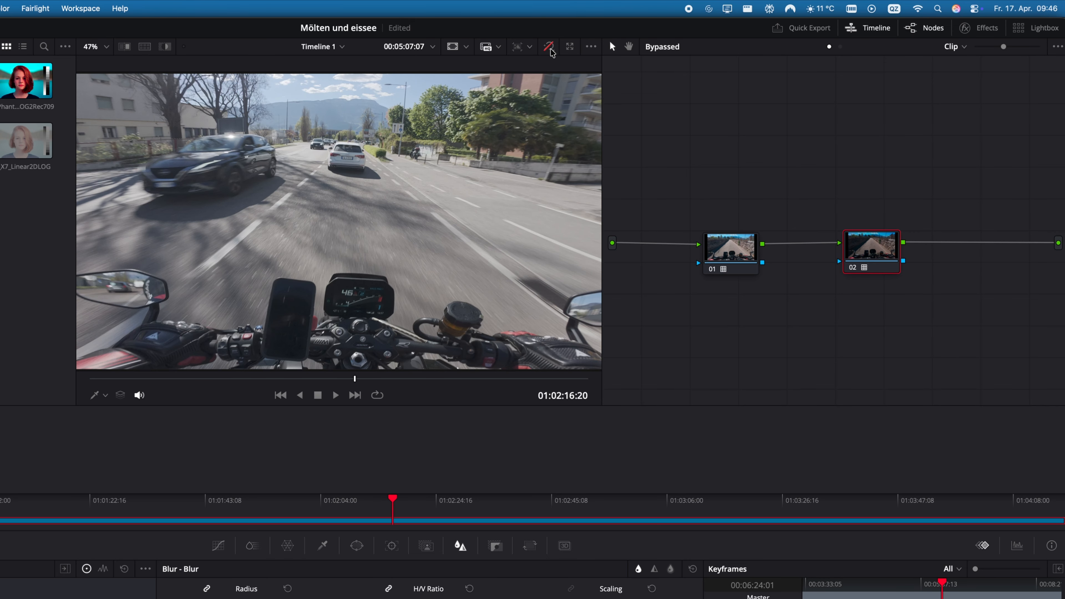
pyautogui.click(550, 48)
pyautogui.click(549, 48)
pyautogui.click(550, 48)
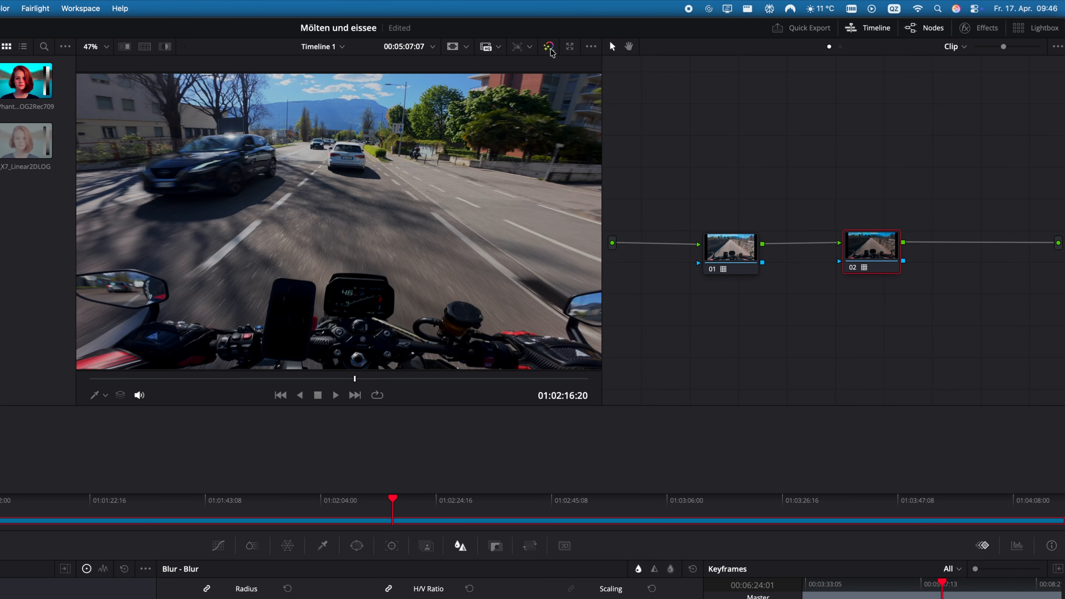
pyautogui.scroll(5, 341, 122)
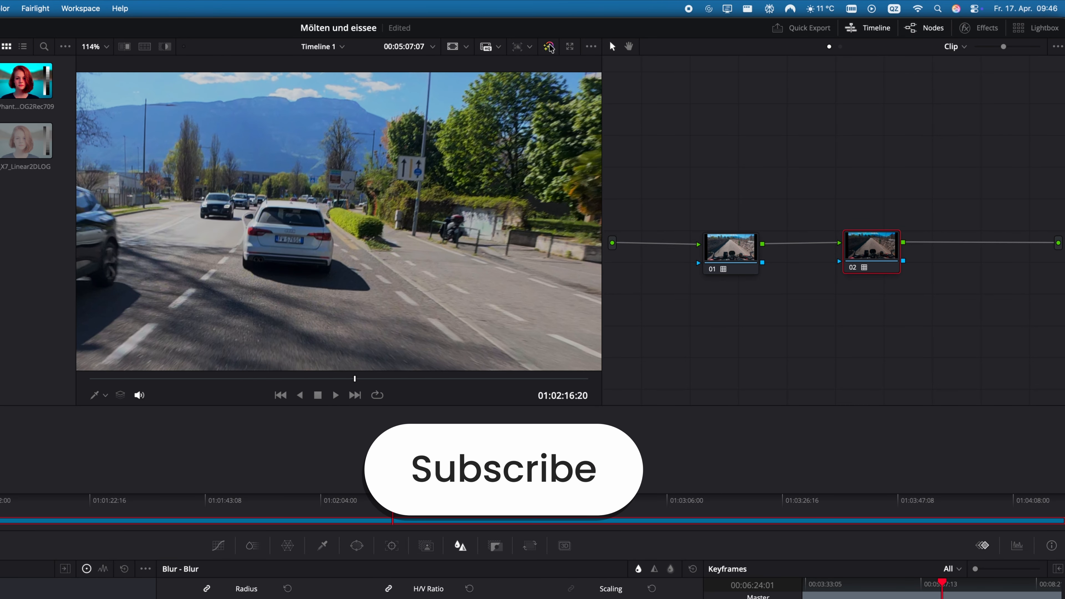
pyautogui.click(550, 47)
pyautogui.click(549, 46)
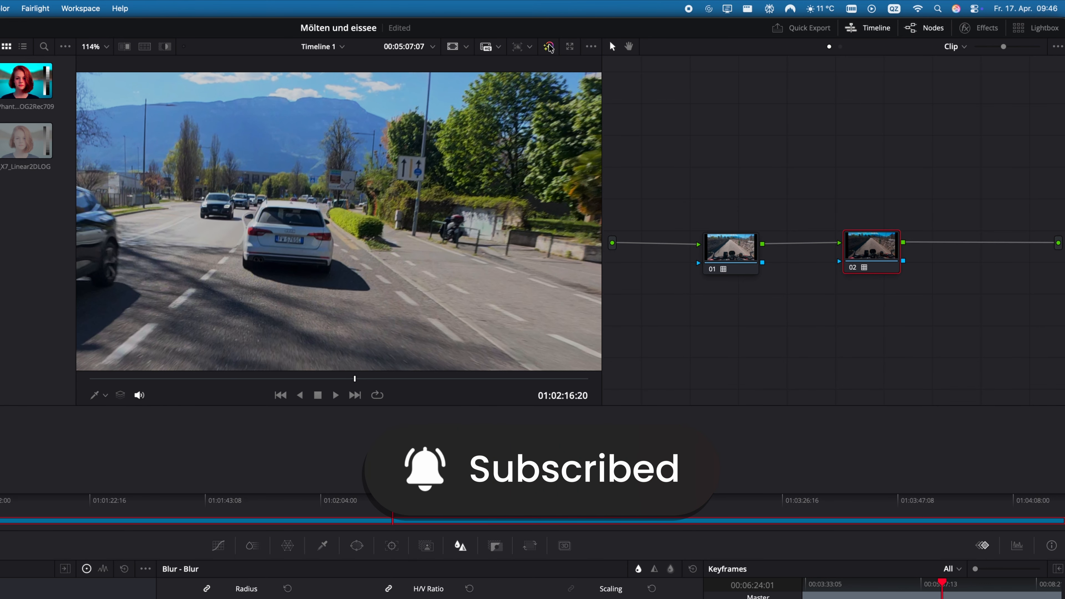
pyautogui.hotkey('shift', 'z')
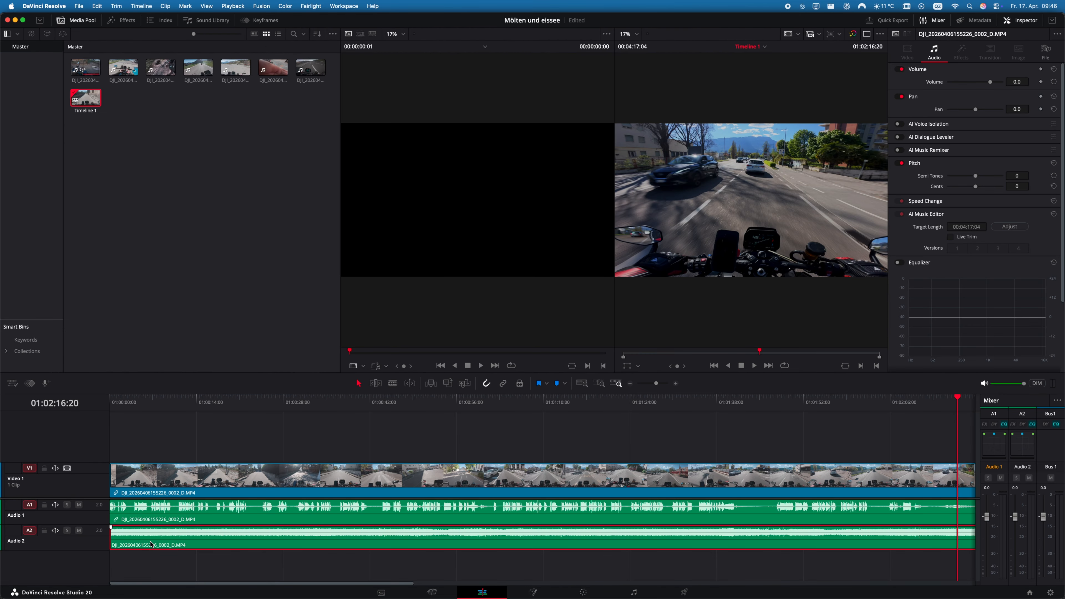
# - On the Edit page, disable the Audio 2 clip and open Ripple Delete Silence for the Audio 1 clip
pyautogui.press('d')
pyautogui.moveTo(149, 400); pyautogui.dragTo(108, 400)
pyautogui.click(185, 522)
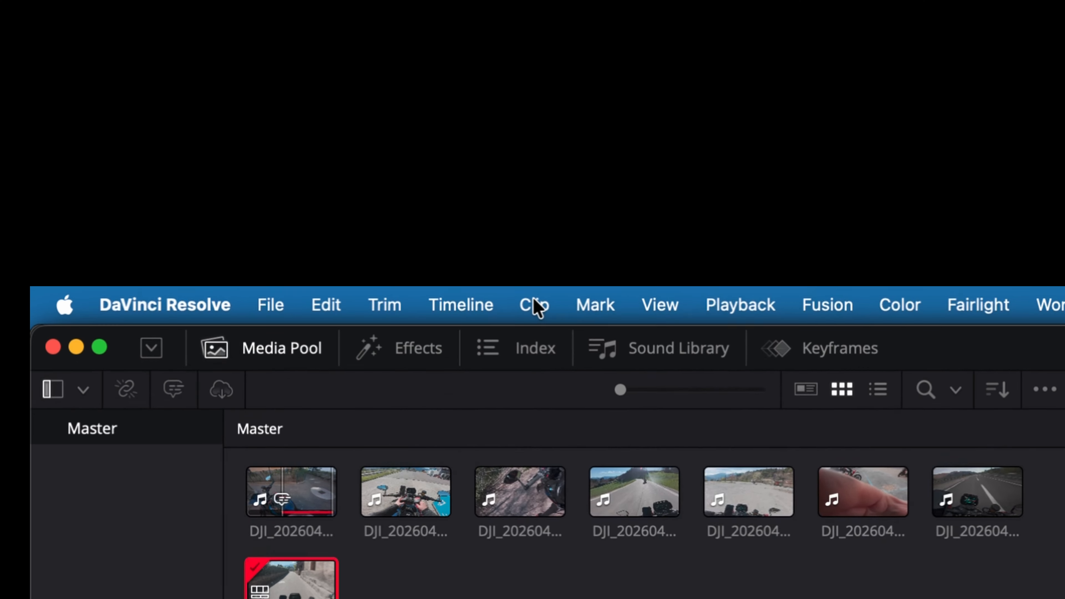
pyautogui.click(372, 173)
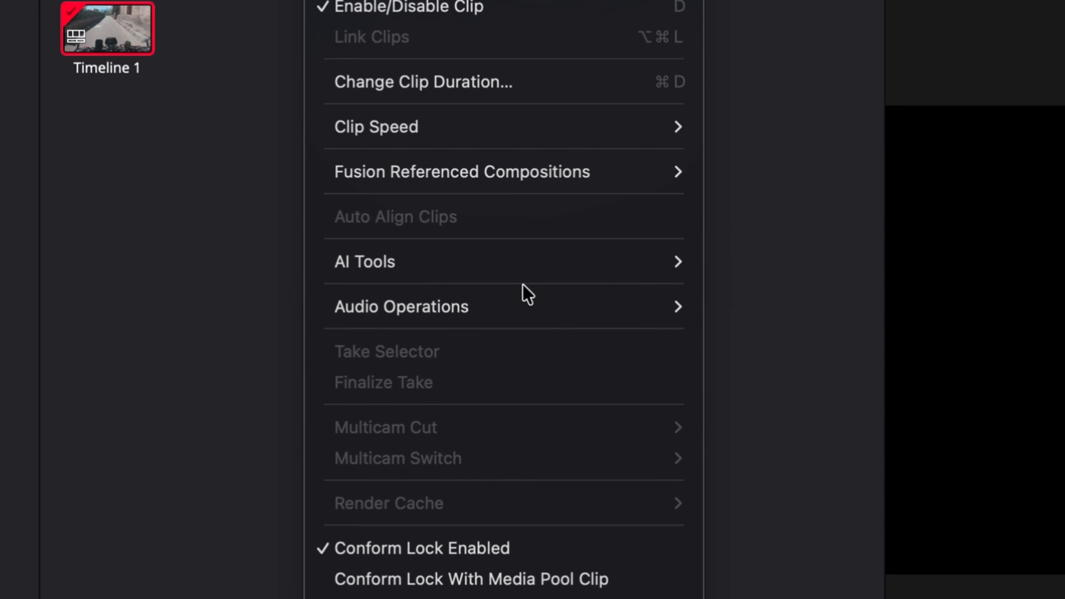
pyautogui.moveTo(532, 297)
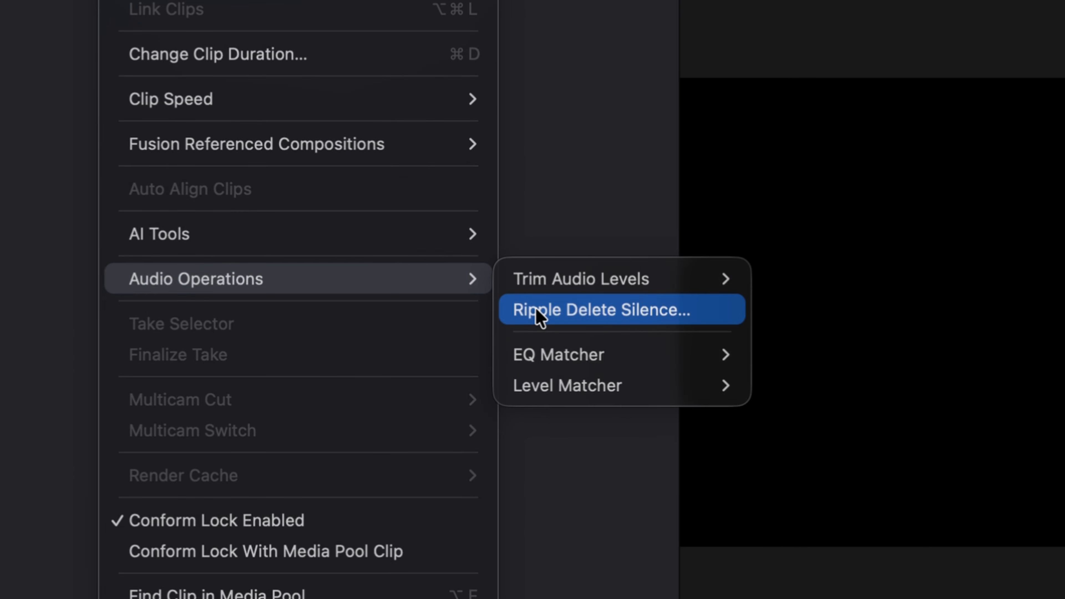
pyautogui.click(538, 317)
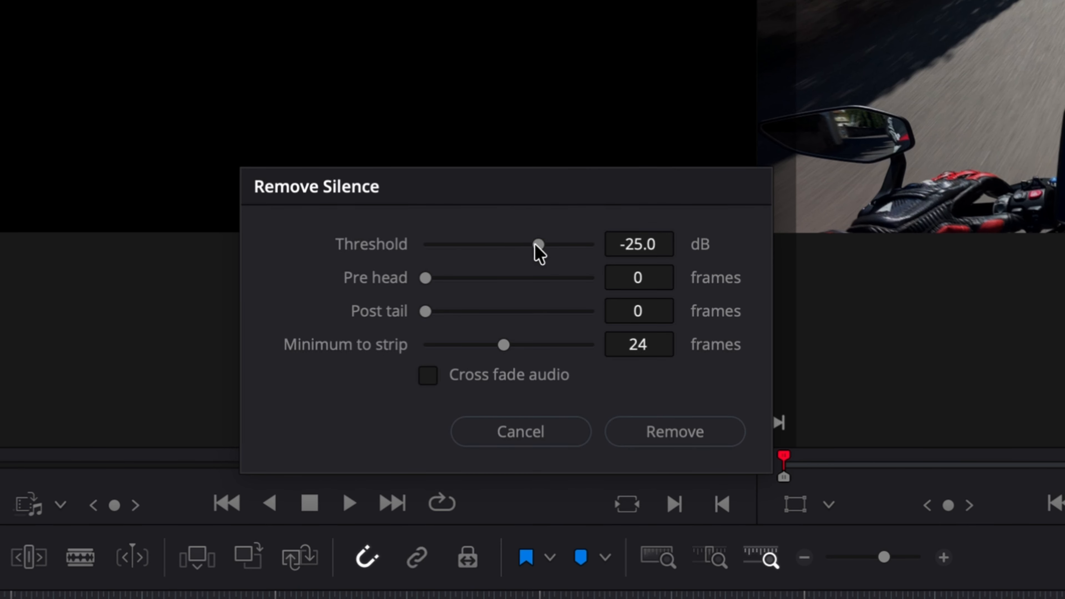
# - Set the silence removal threshold to -5.2 dB, with a pre head of 2 frames and a post tail of 4 frames
pyautogui.moveTo(537, 245); pyautogui.dragTo(553, 276)
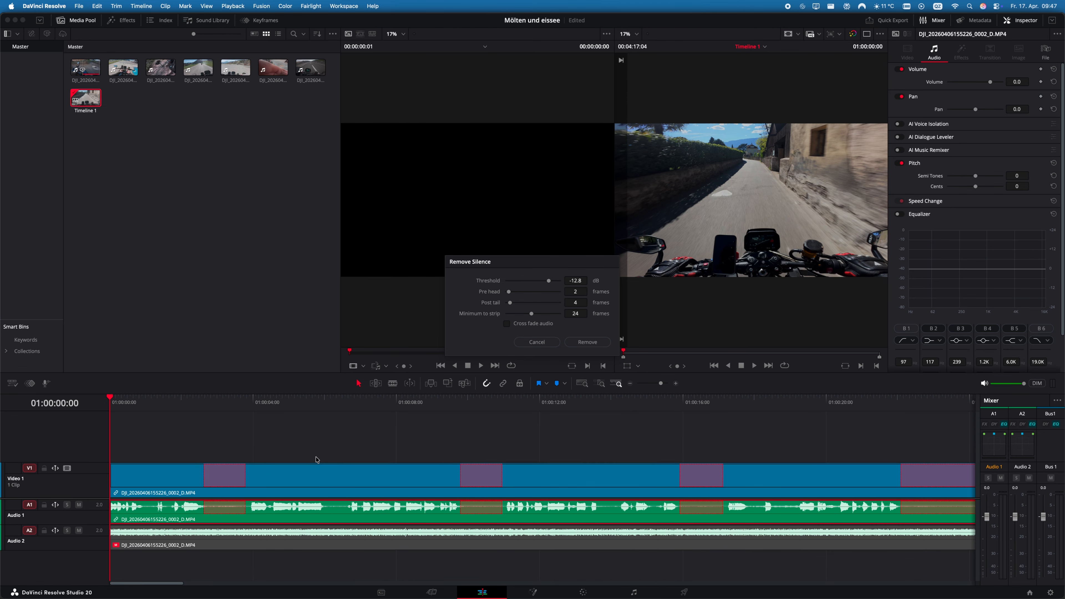
pyautogui.moveTo(503, 262); pyautogui.dragTo(274, 291)
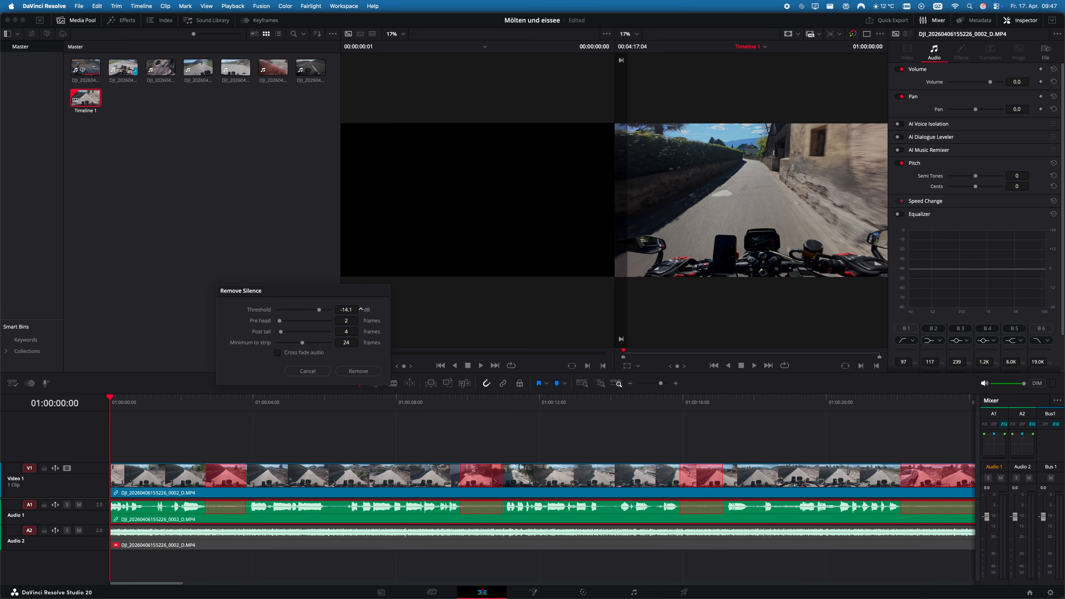
pyautogui.moveTo(319, 309); pyautogui.dragTo(328, 309)
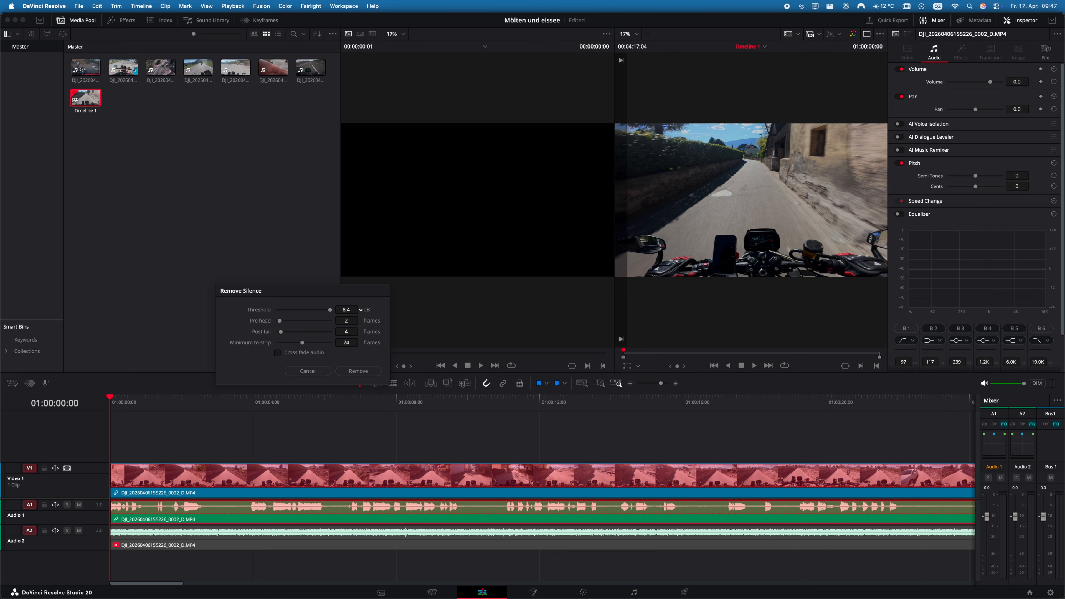
pyautogui.moveTo(328, 309); pyautogui.dragTo(323, 309)
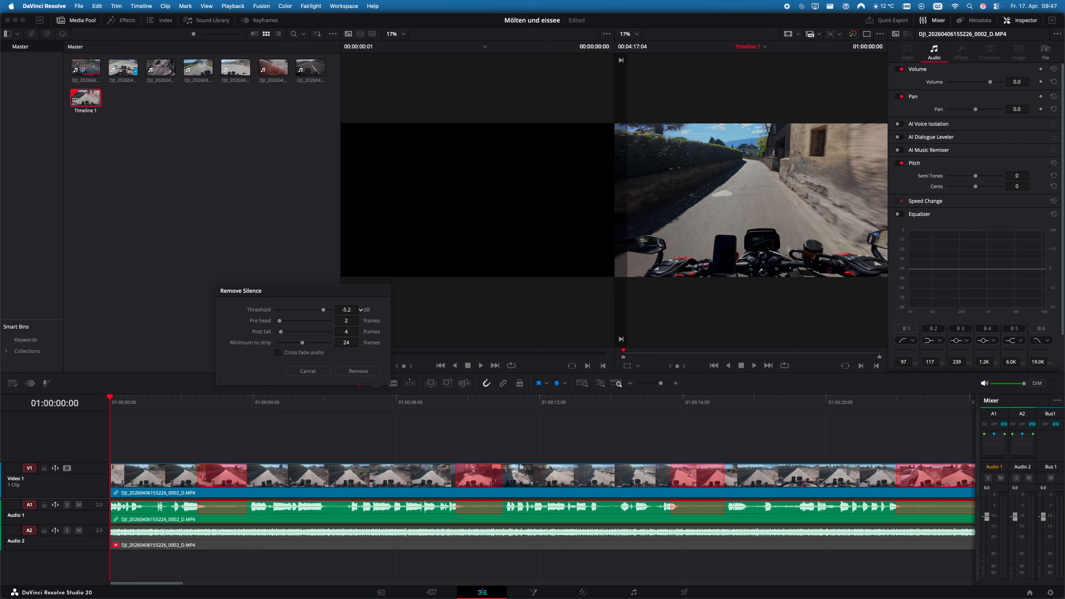
# - Preview playback from 01:00:02:06, and set the post tail to 7 frames and the minimum to strip to 4 frames
pyautogui.click(191, 408)
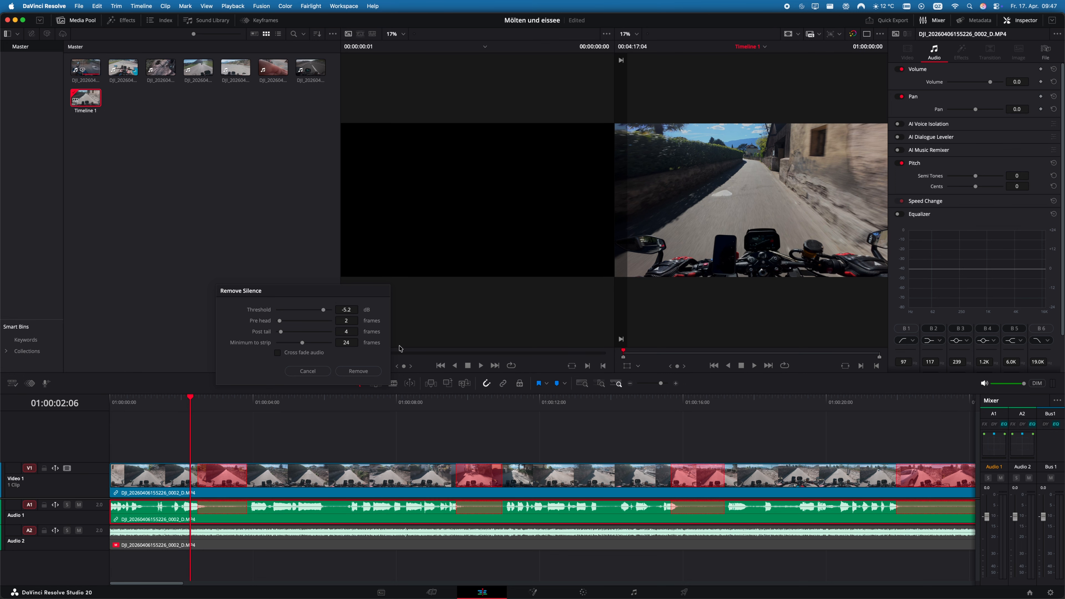
pyautogui.click(740, 365)
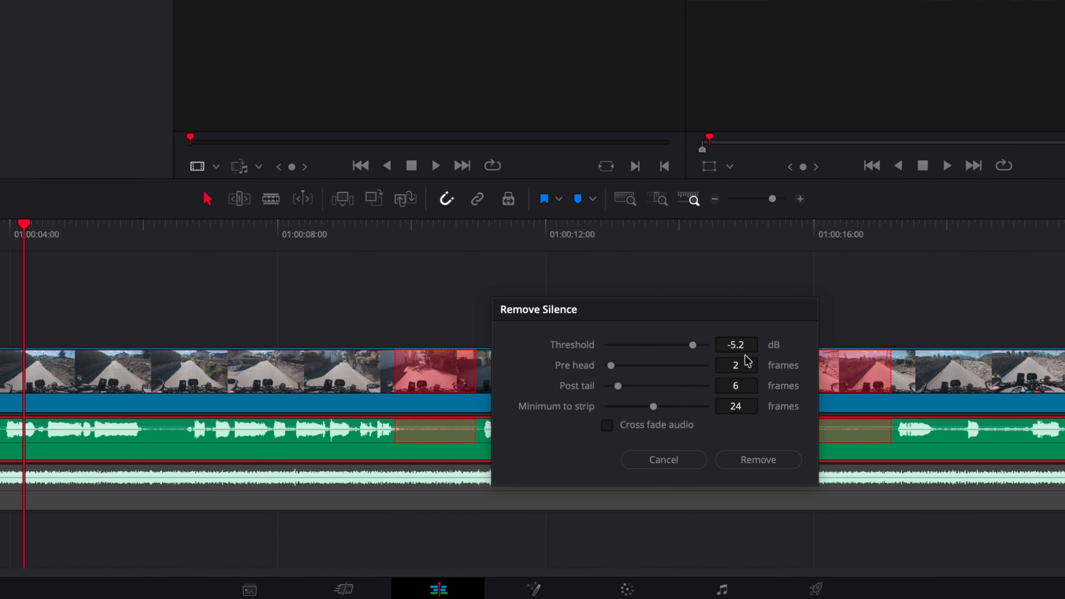
pyautogui.moveTo(738, 386); pyautogui.dragTo(762, 408)
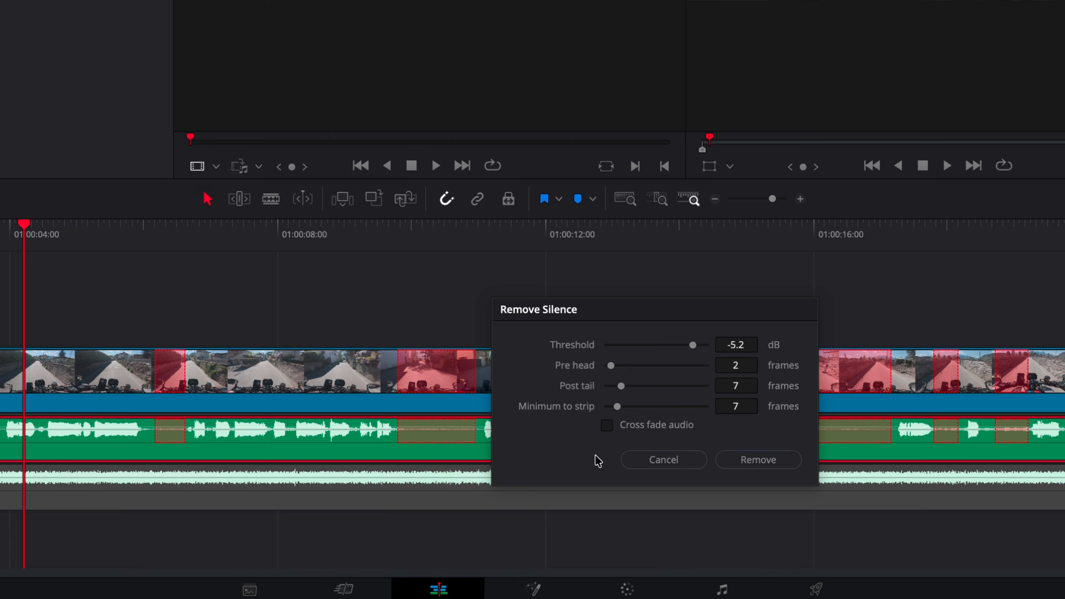
pyautogui.moveTo(762, 406); pyautogui.dragTo(762, 408)
# - Replay the opening section and try a pre head of 0 frames before restoring it to 2 frames
pyautogui.click(1, 229)
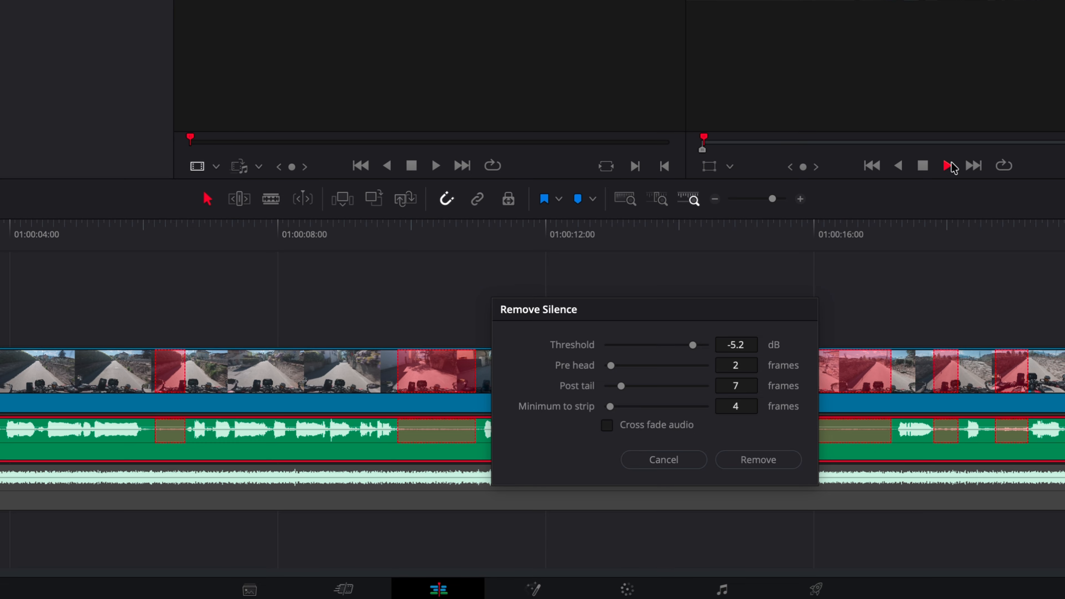
pyautogui.click(924, 166)
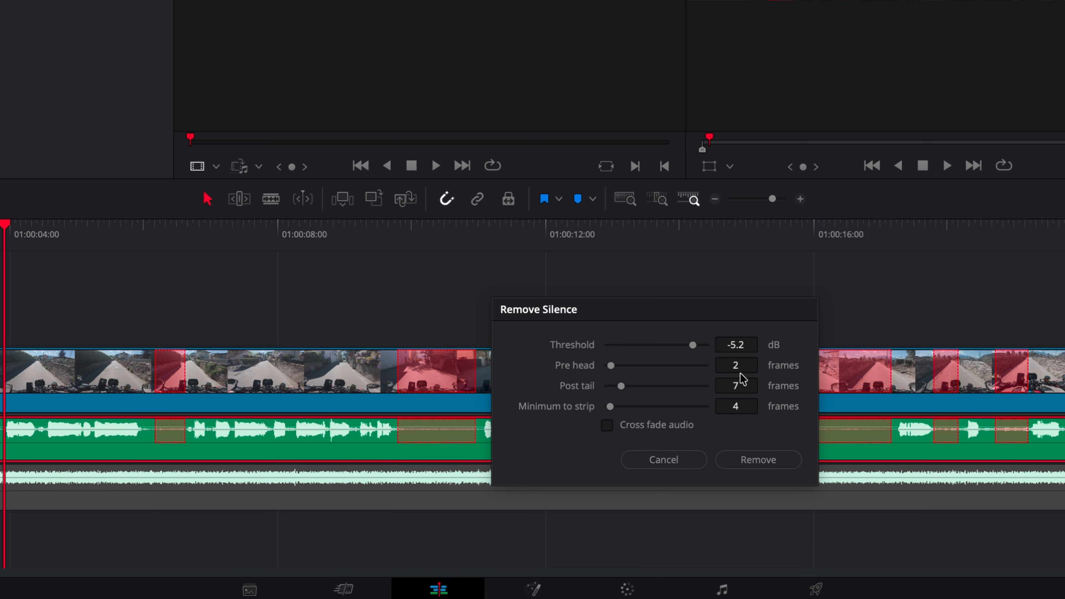
pyautogui.moveTo(736, 368)
pyautogui.mouseDown()
pyautogui.moveTo(737, 358)
pyautogui.moveTo(729, 366)
pyautogui.mouseUp()
pyautogui.moveTo(752, 369); pyautogui.dragTo(762, 365)
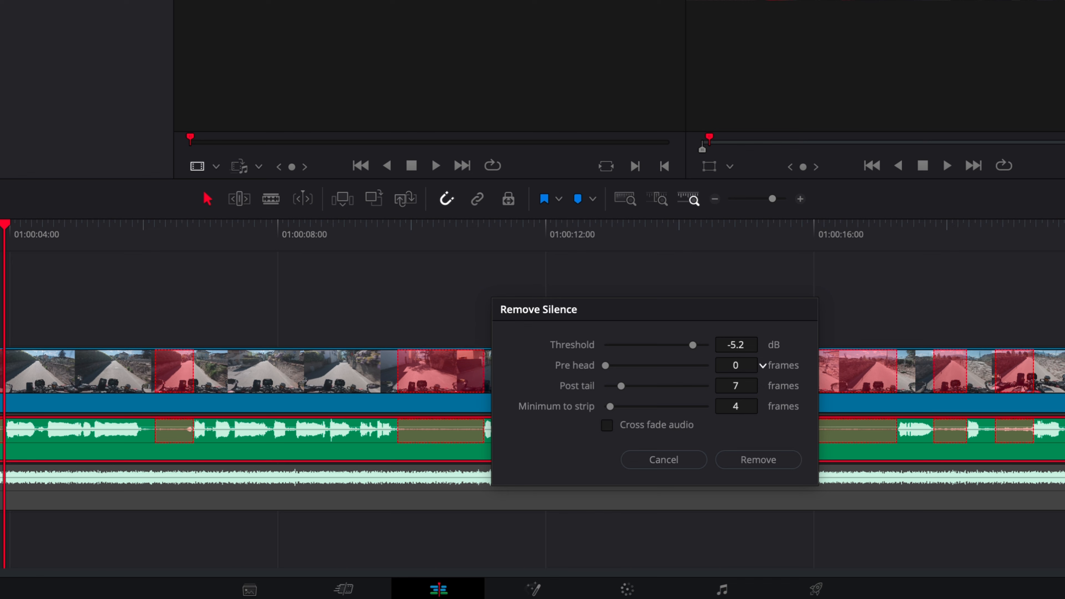
pyautogui.moveTo(763, 365); pyautogui.dragTo(762, 366)
# - Examine the sections marked as silence along the entire clip, with the Remove Silence dialog moved clear of the timeline
pyautogui.hscroll(10, 304, 280)
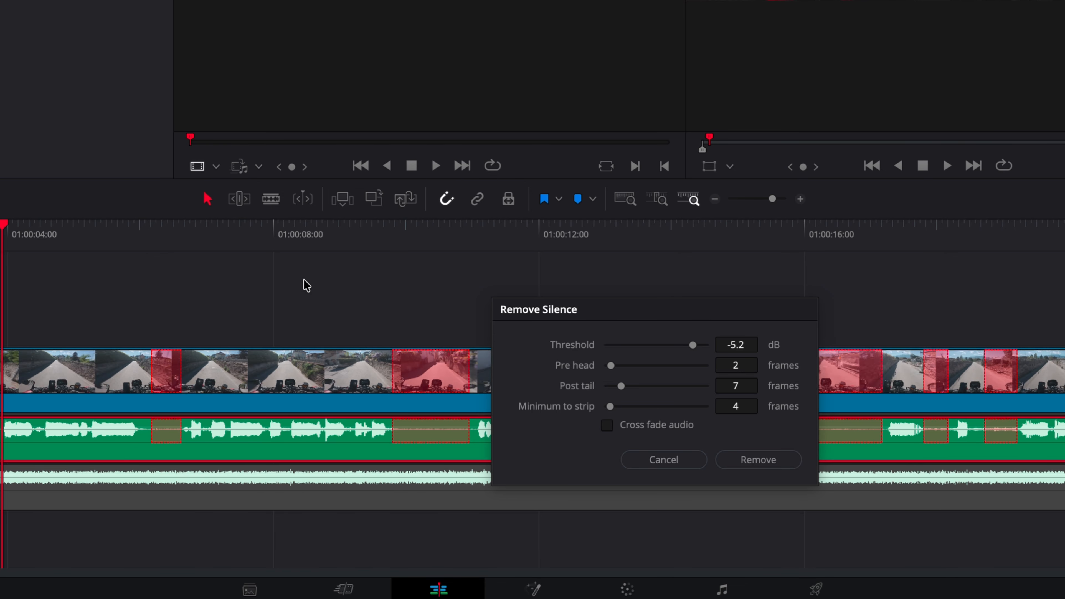
pyautogui.scroll(-5, 303, 280)
pyautogui.hscroll(10, 306, 286)
pyautogui.scroll(-5, 306, 285)
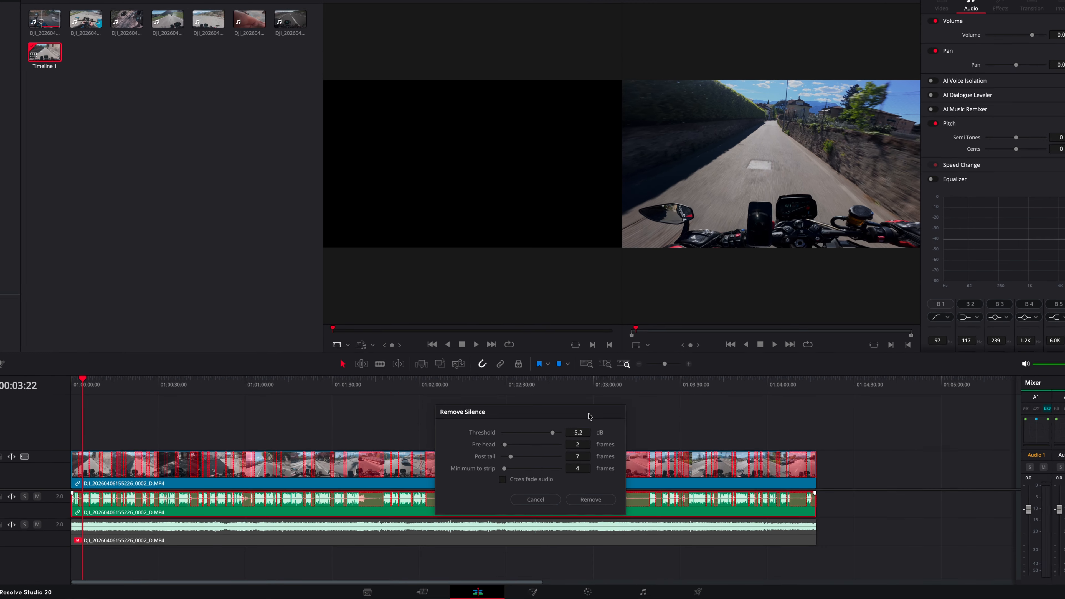
pyautogui.moveTo(589, 417); pyautogui.dragTo(374, 231)
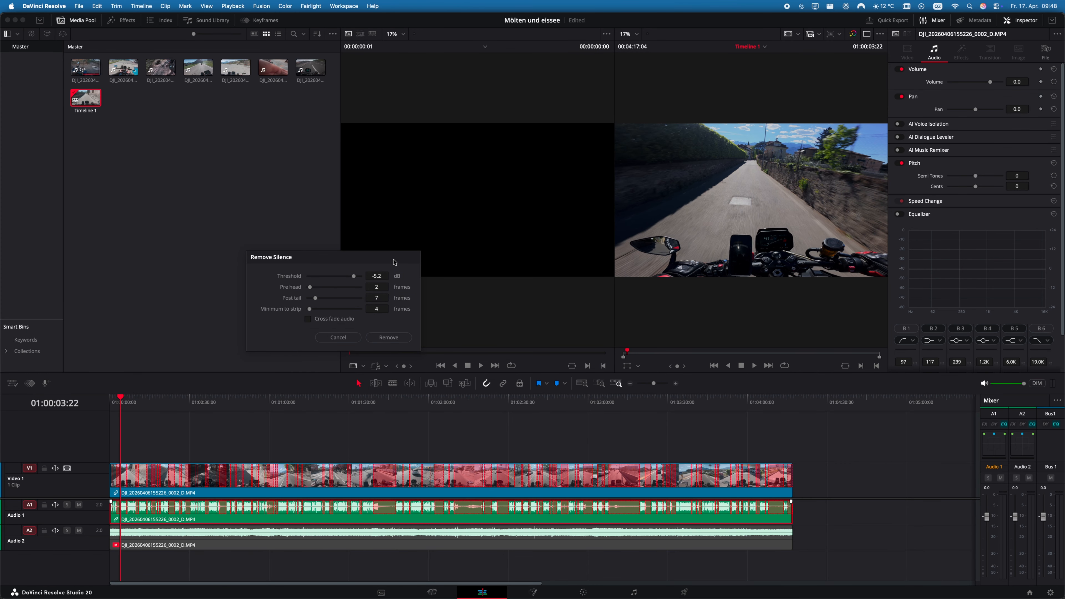
pyautogui.click(388, 337)
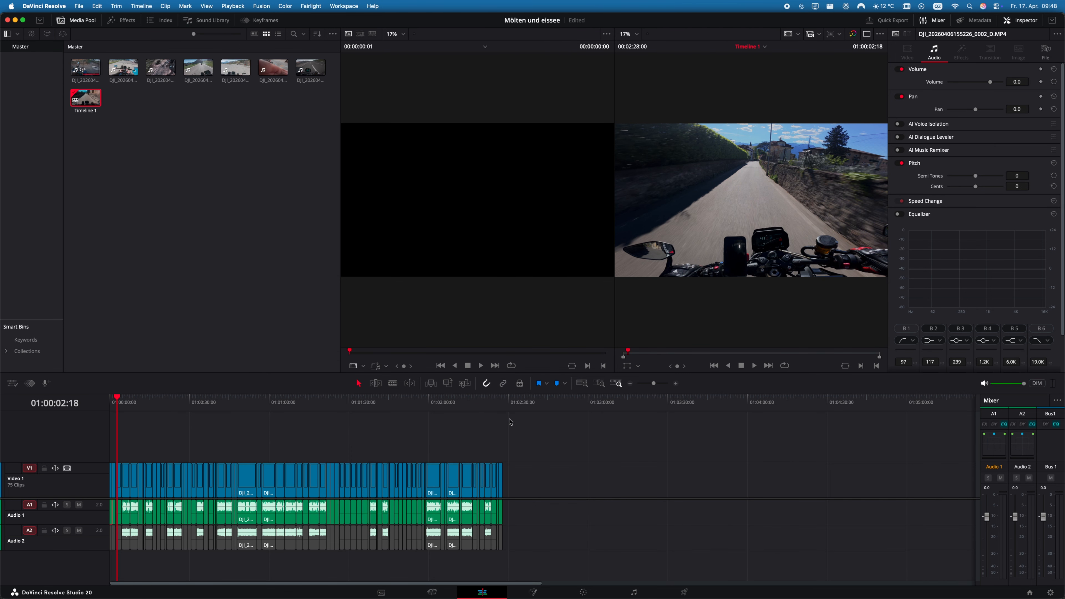
pyautogui.click(506, 404)
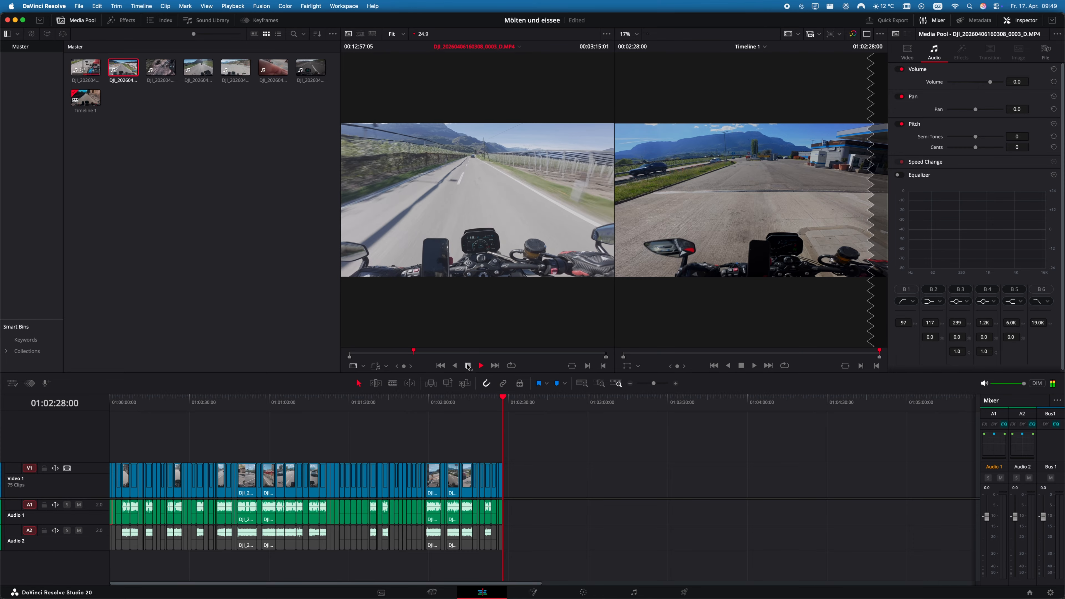
pyautogui.click(468, 365)
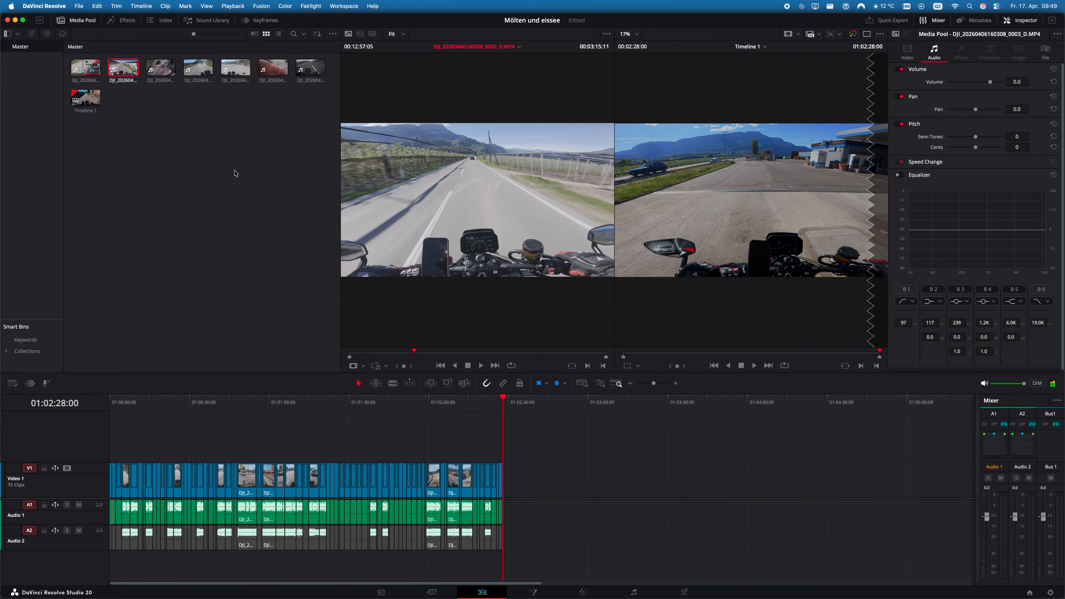
pyautogui.moveTo(134, 74); pyautogui.dragTo(507, 479)
# - In the new clip's attributes, set the right stereo channel's source to Embedded Channel 1
pyautogui.rightClick(534, 478)
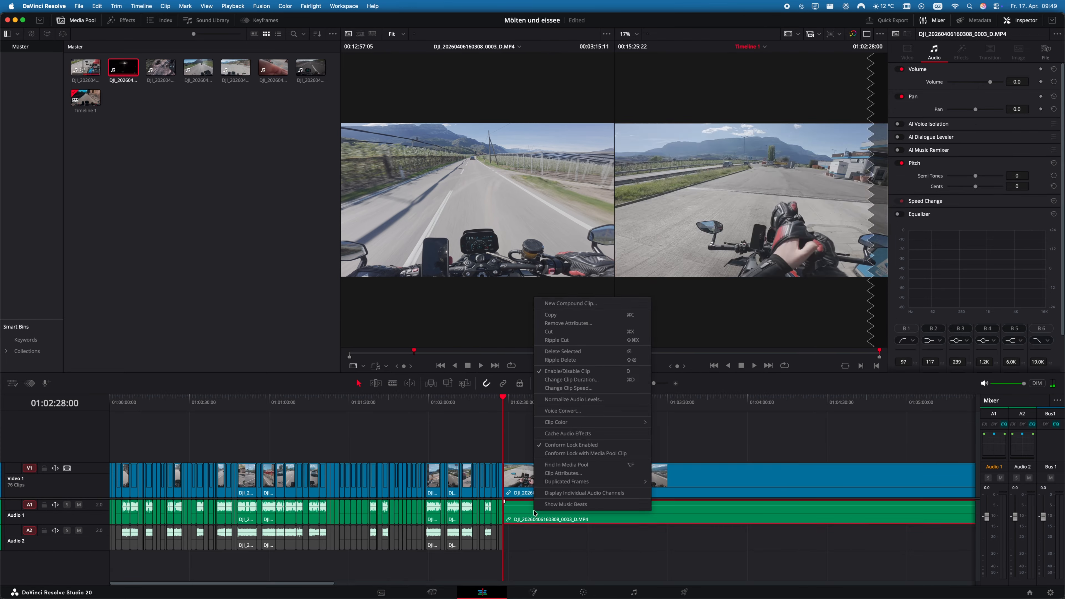
pyautogui.click(562, 474)
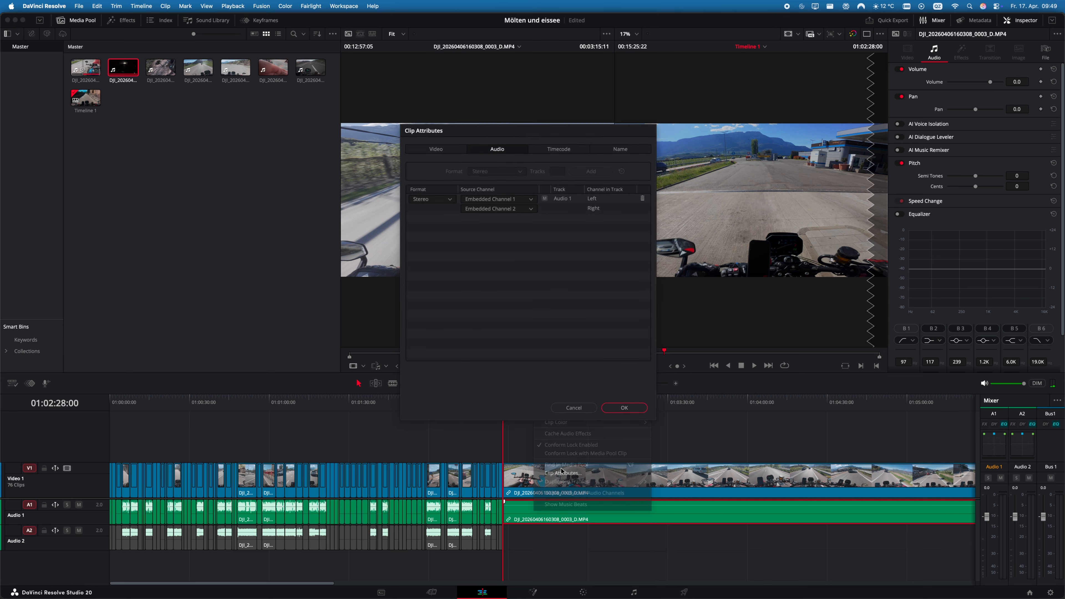
pyautogui.click(503, 209)
pyautogui.click(503, 230)
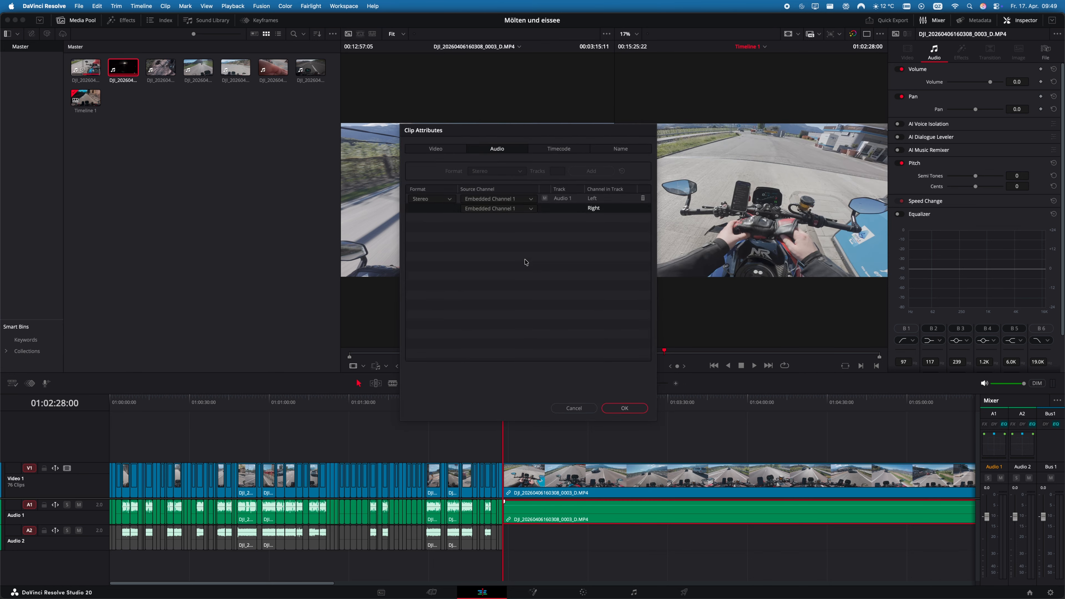
pyautogui.click(633, 409)
# - On the Color page, give the new clip the same two-node DJI LUT grade as the preceding clip
pyautogui.moveTo(509, 403); pyautogui.dragTo(587, 428)
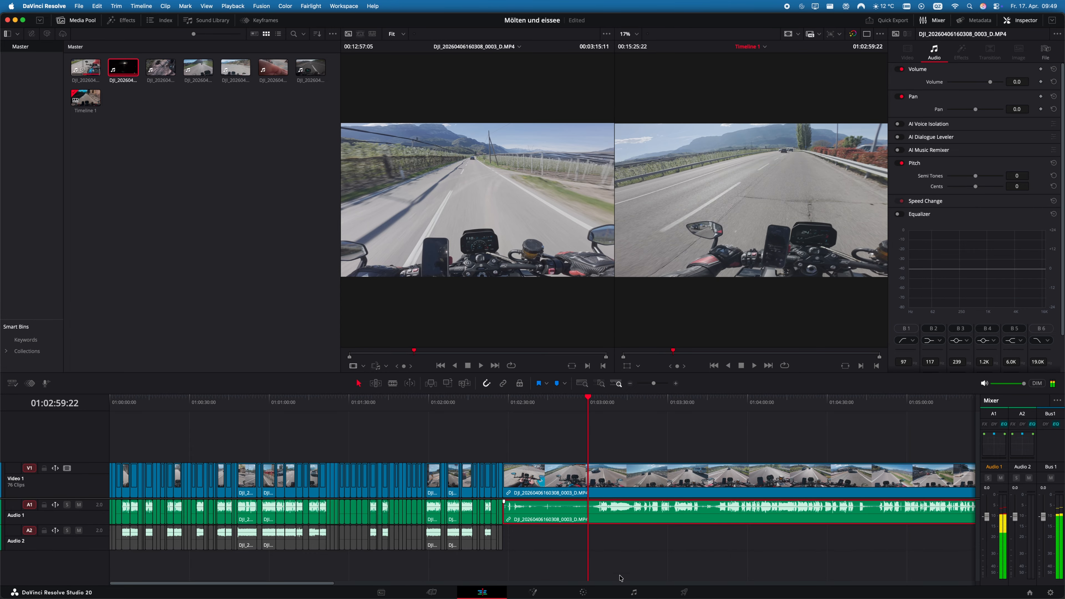
pyautogui.click(582, 591)
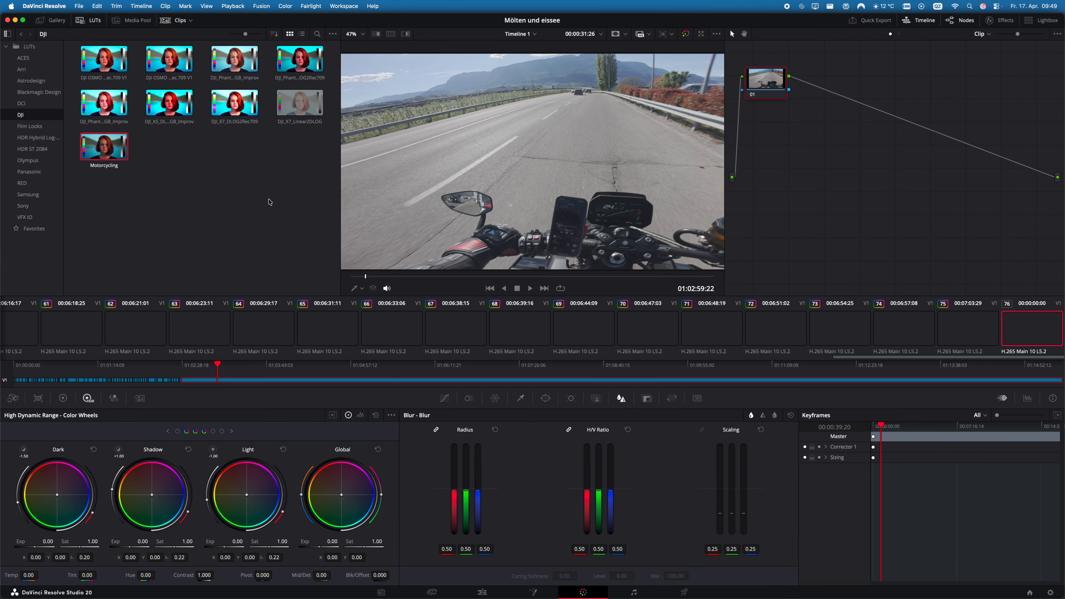
pyautogui.moveTo(166, 59); pyautogui.dragTo(248, 167)
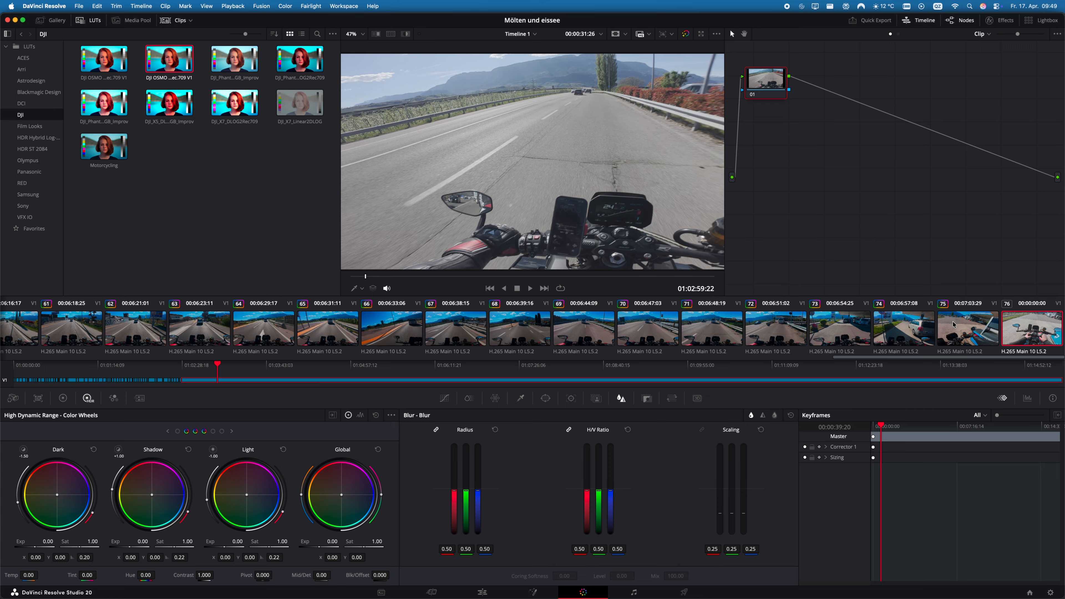
pyautogui.hotkey('alt', 's')
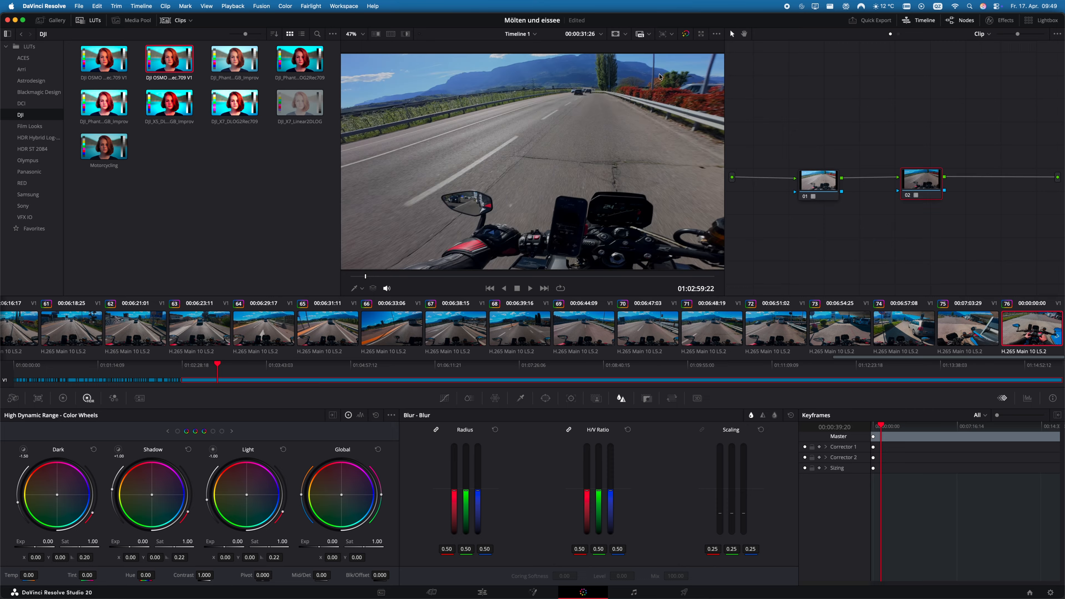
# - Compare the clip with and without its grade by toggling the color grade bypass several times
pyautogui.click(685, 35)
pyautogui.click(685, 35)
pyautogui.click(685, 34)
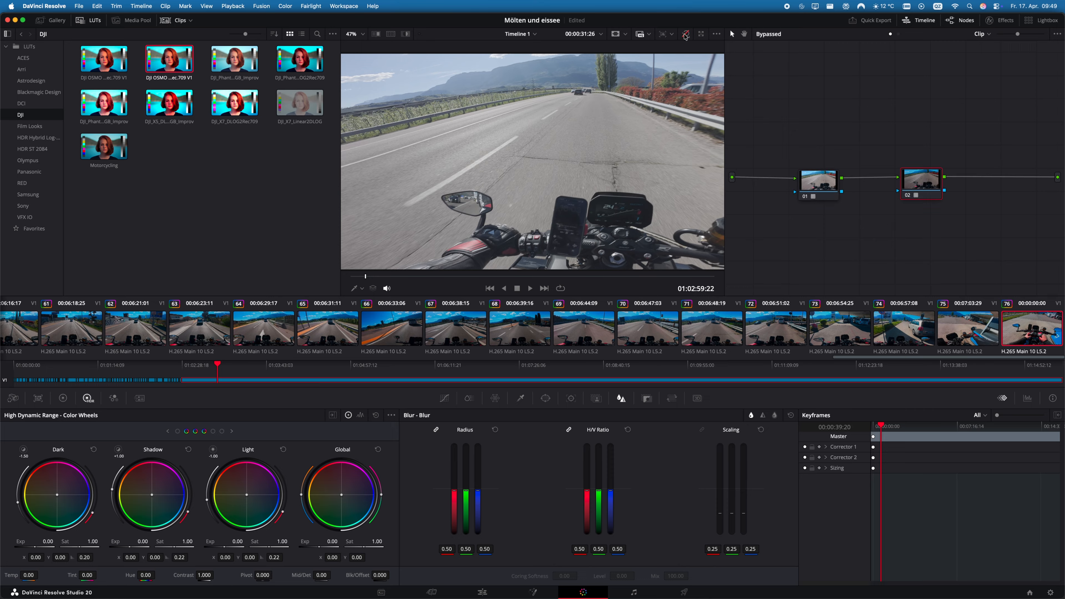
pyautogui.click(685, 34)
pyautogui.click(685, 35)
pyautogui.click(685, 36)
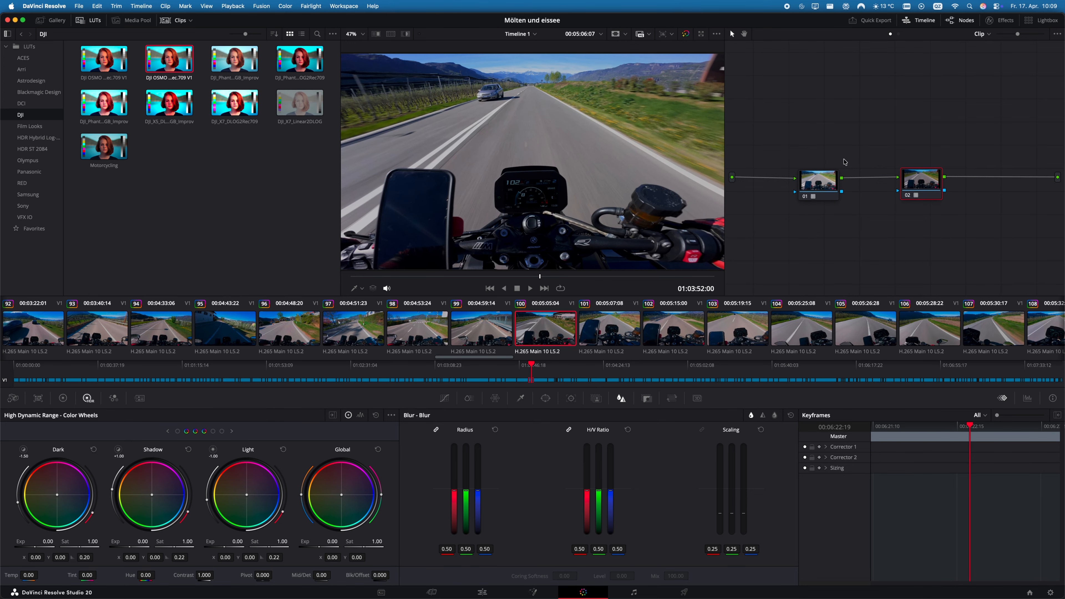
# - Add a corrector node and insert it after node 02 in the node chain
pyautogui.rightClick(889, 130)
pyautogui.moveTo(935, 150)
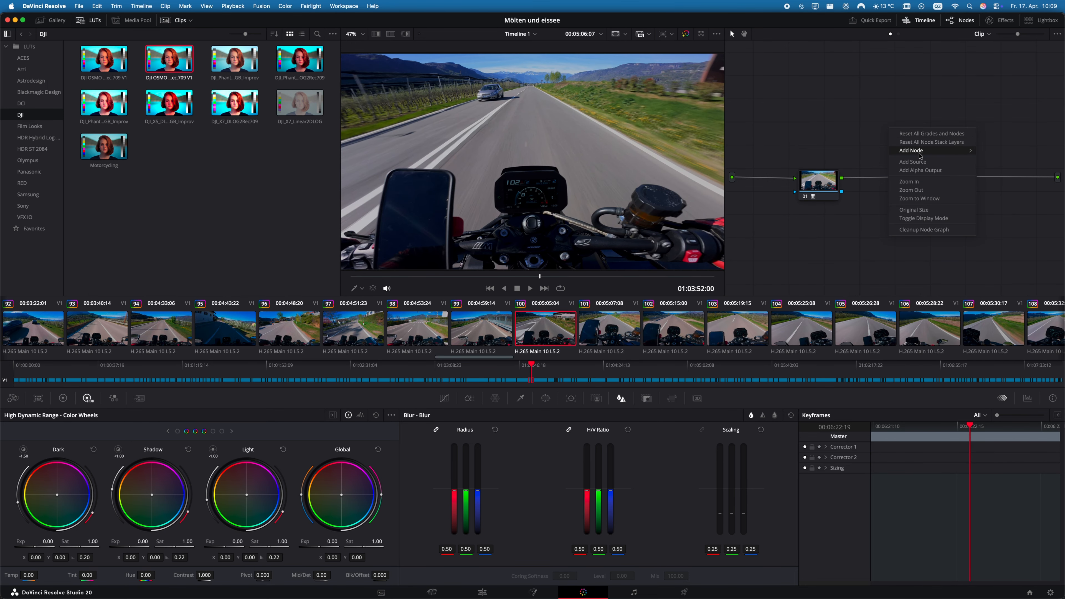
pyautogui.click(996, 151)
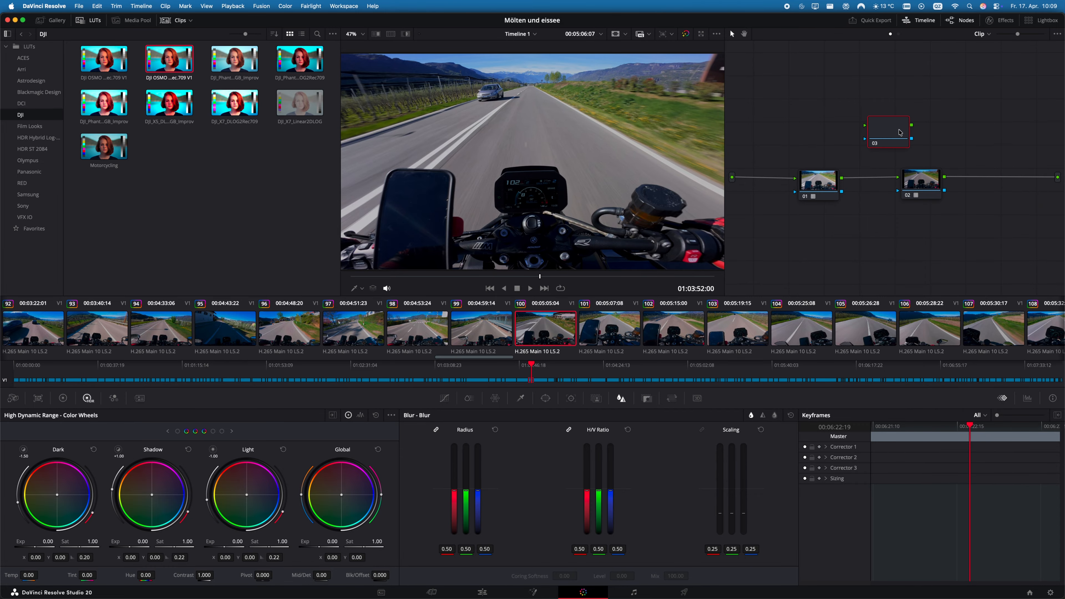
pyautogui.moveTo(900, 133); pyautogui.dragTo(997, 181)
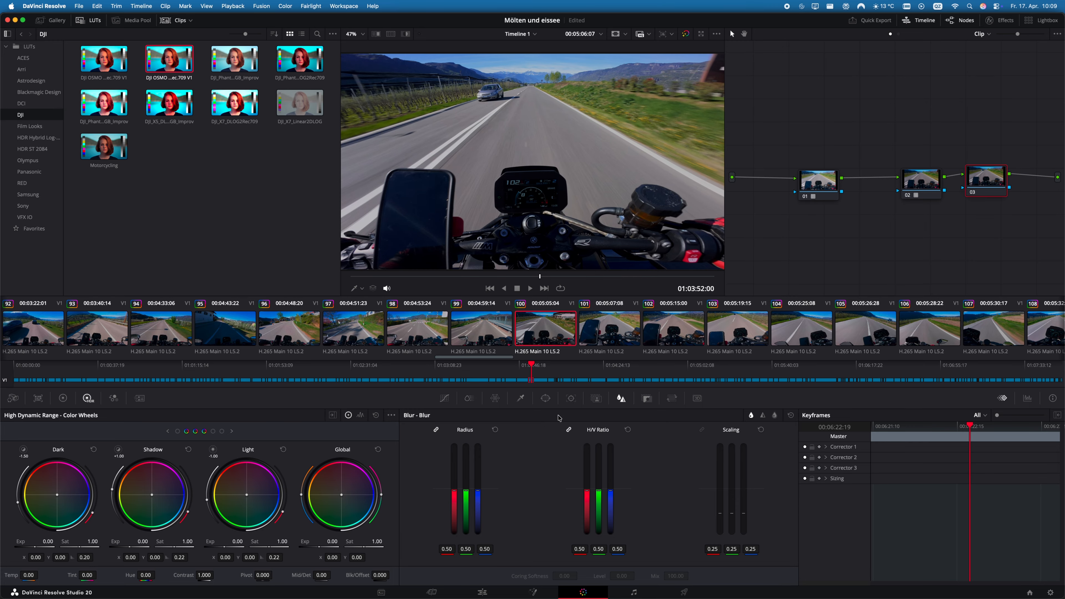
# - Add a circular power window on node 03 and shape it into a flat ellipse tightly around the dashboard's speed reading
pyautogui.click(545, 398)
pyautogui.click(418, 474)
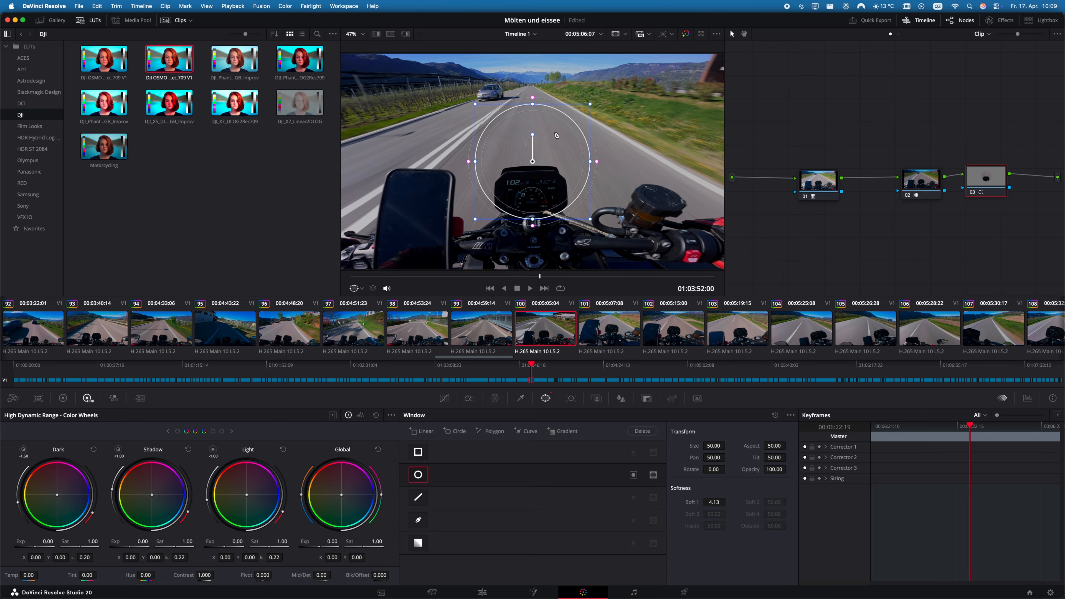
pyautogui.moveTo(591, 105); pyautogui.dragTo(513, 183)
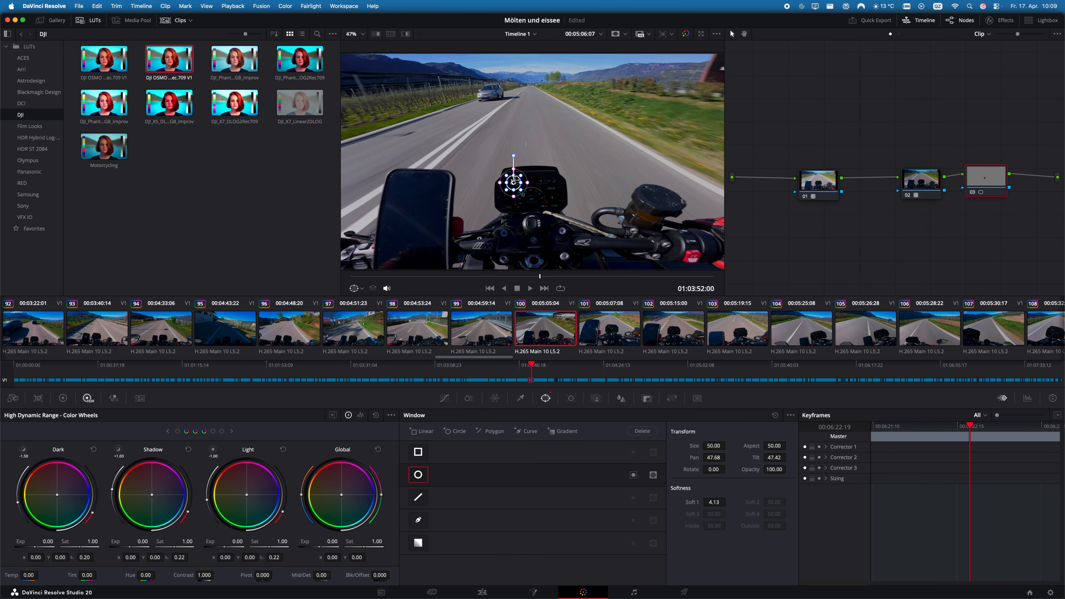
pyautogui.scroll(5, 513, 182)
pyautogui.scroll(4, 512, 189)
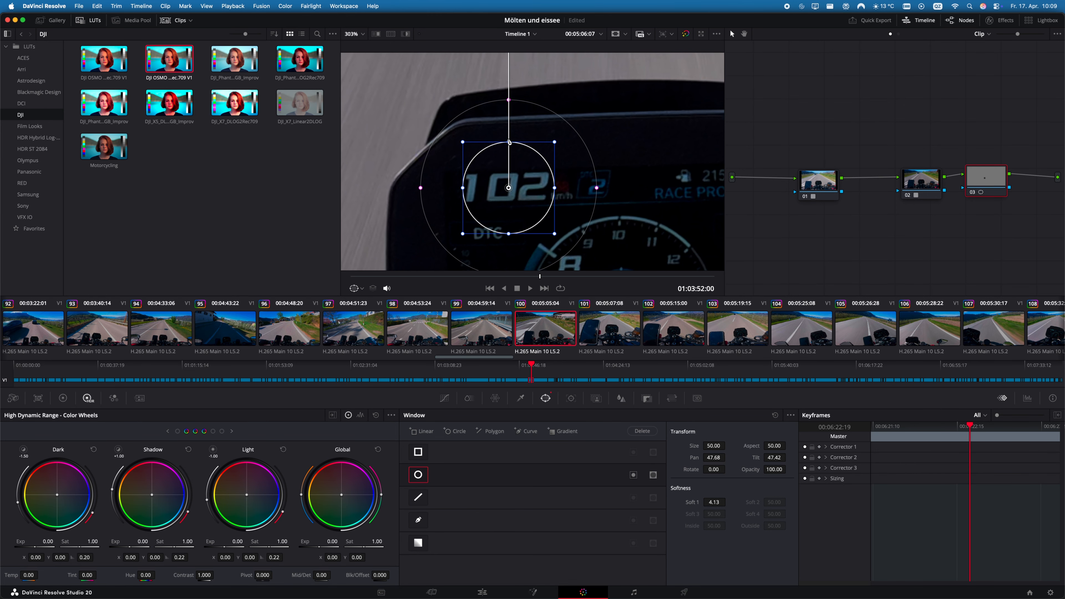
pyautogui.moveTo(510, 142); pyautogui.dragTo(521, 192)
pyautogui.moveTo(610, 187); pyautogui.dragTo(516, 188)
# - Blur the speed reading inside the window with a blur radius of 1.72
pyautogui.click(571, 398)
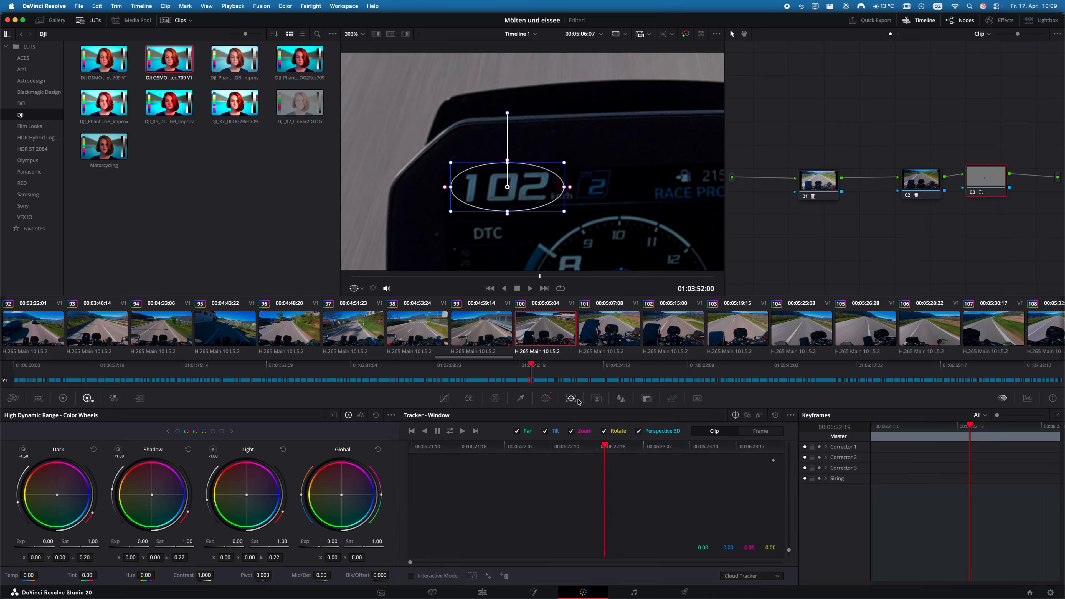
pyautogui.click(621, 398)
pyautogui.moveTo(477, 485); pyautogui.dragTo(477, 445)
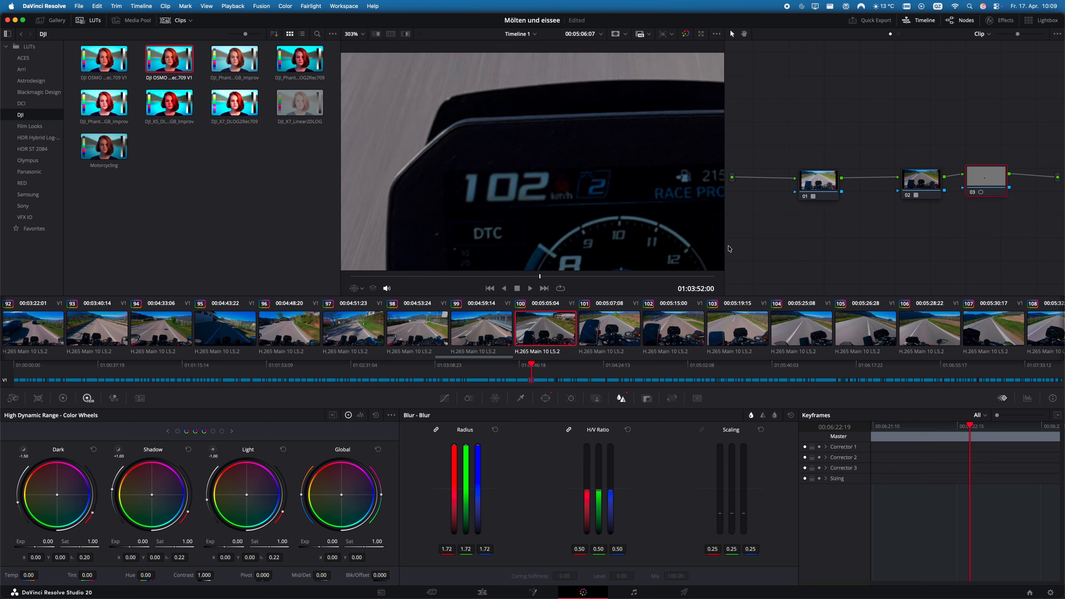
# - Track the speed window forward and in reverse through the clip, with the viewer image fitted again
pyautogui.click(571, 398)
pyautogui.click(450, 432)
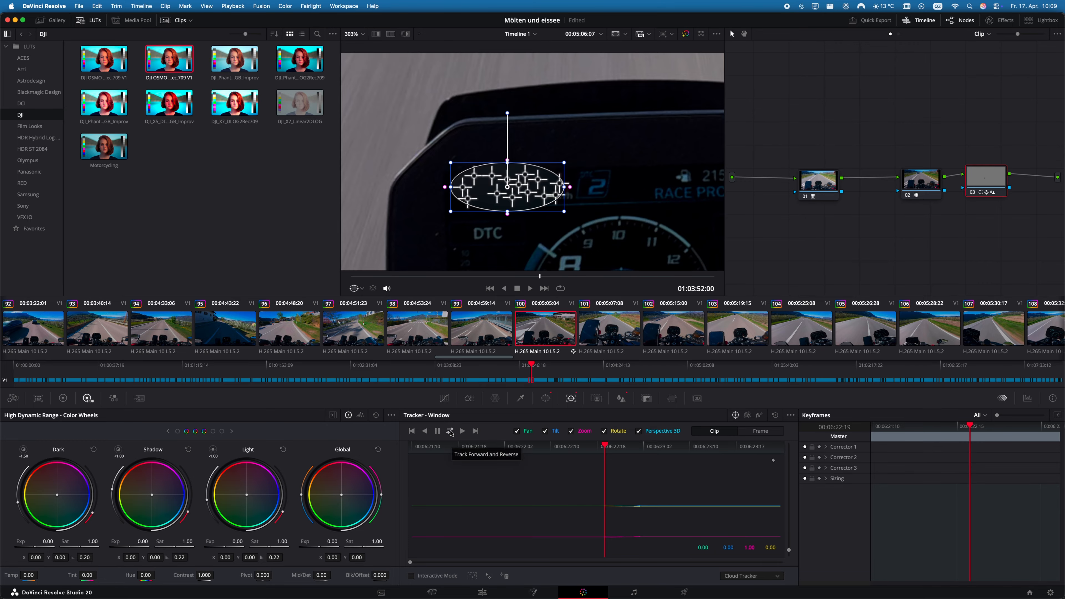
pyautogui.hotkey('shift', 'z')
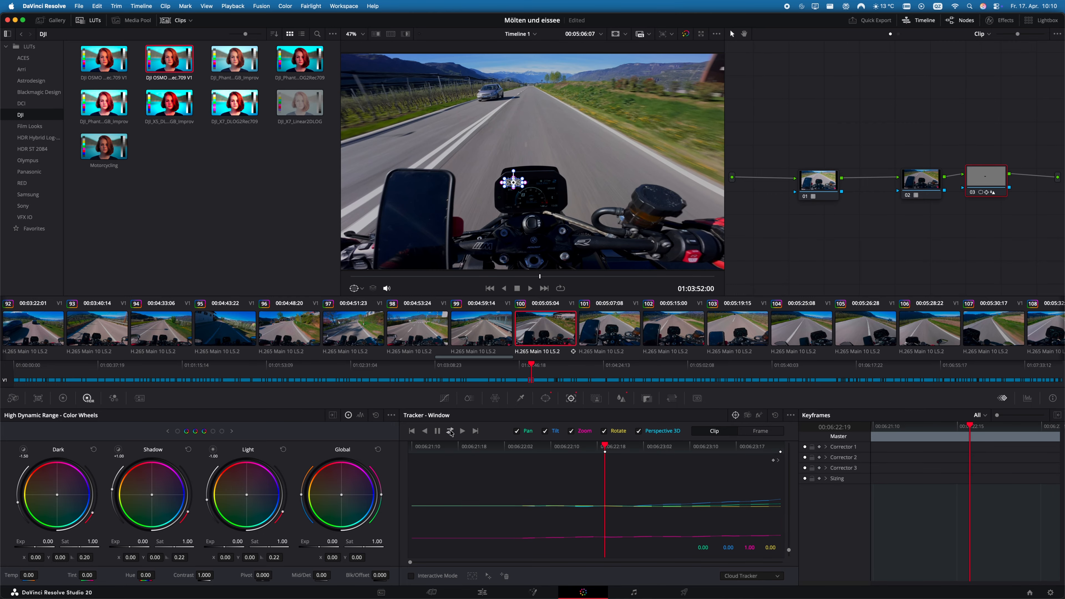
pyautogui.click(449, 431)
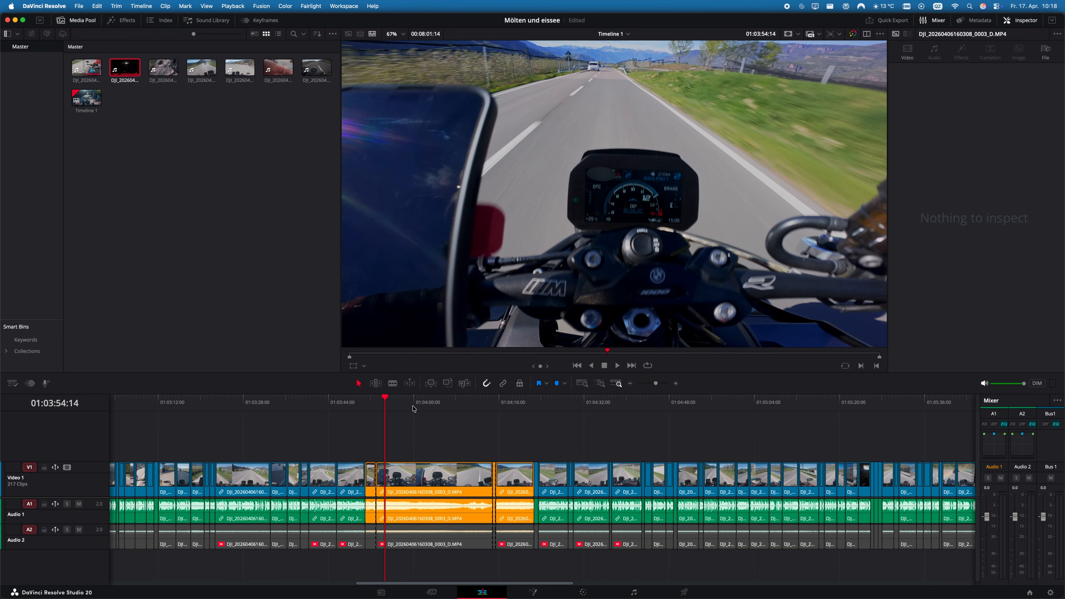
# - Disable the Audio 1 clips under the two longer orange video clips around 01:04:00
pyautogui.click(413, 519)
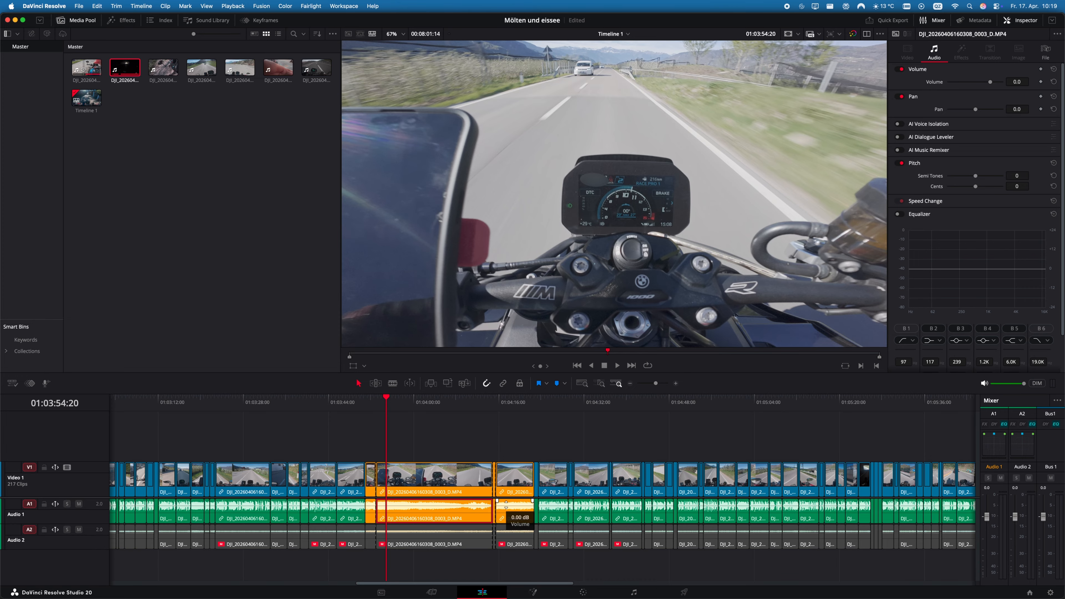
pyautogui.click(495, 517)
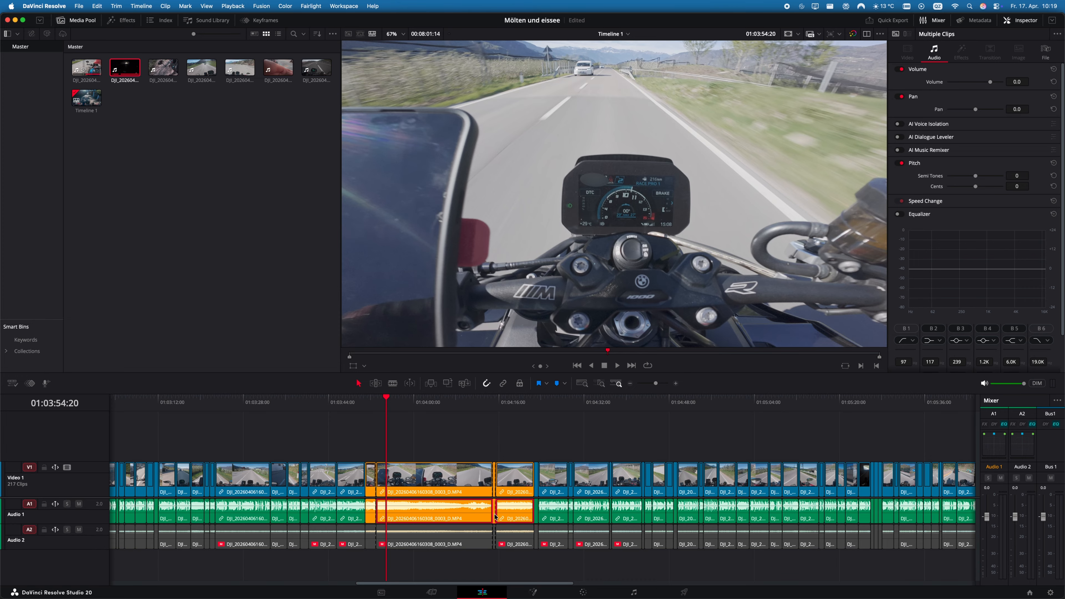
pyautogui.press('d')
pyautogui.click(381, 563)
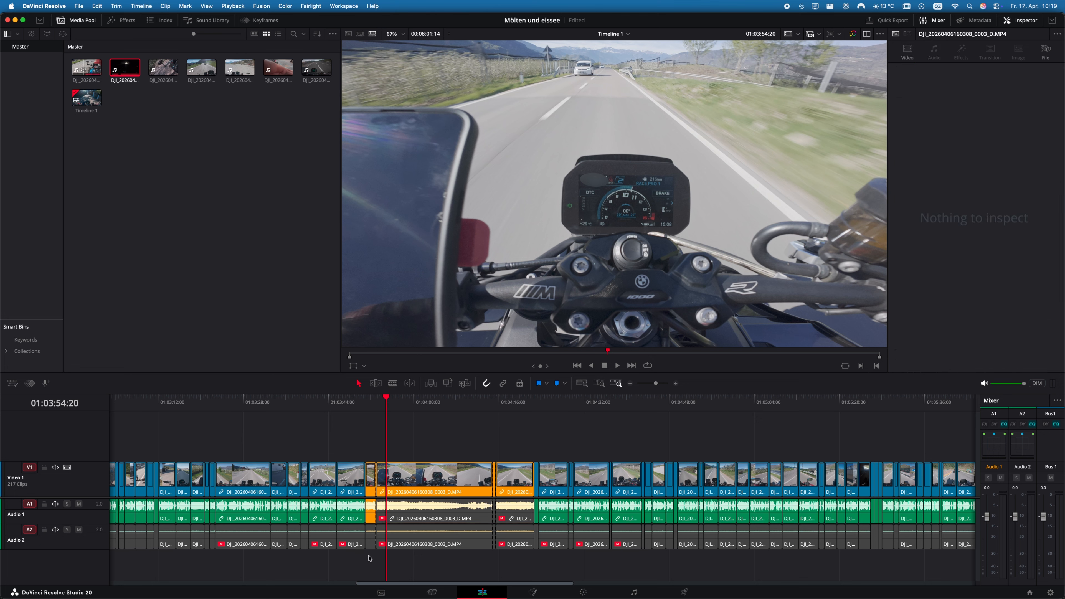
# - Enable the Audio 2 clips beneath the orange section and play that section back
pyautogui.moveTo(369, 558); pyautogui.dragTo(515, 531)
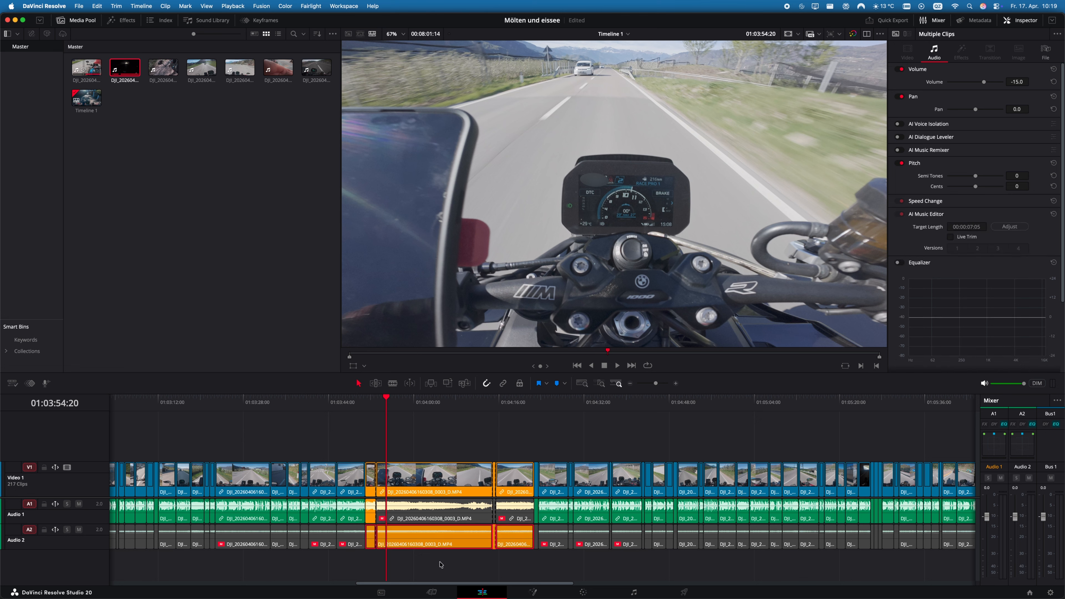
pyautogui.press('super+s')
pyautogui.click(413, 448)
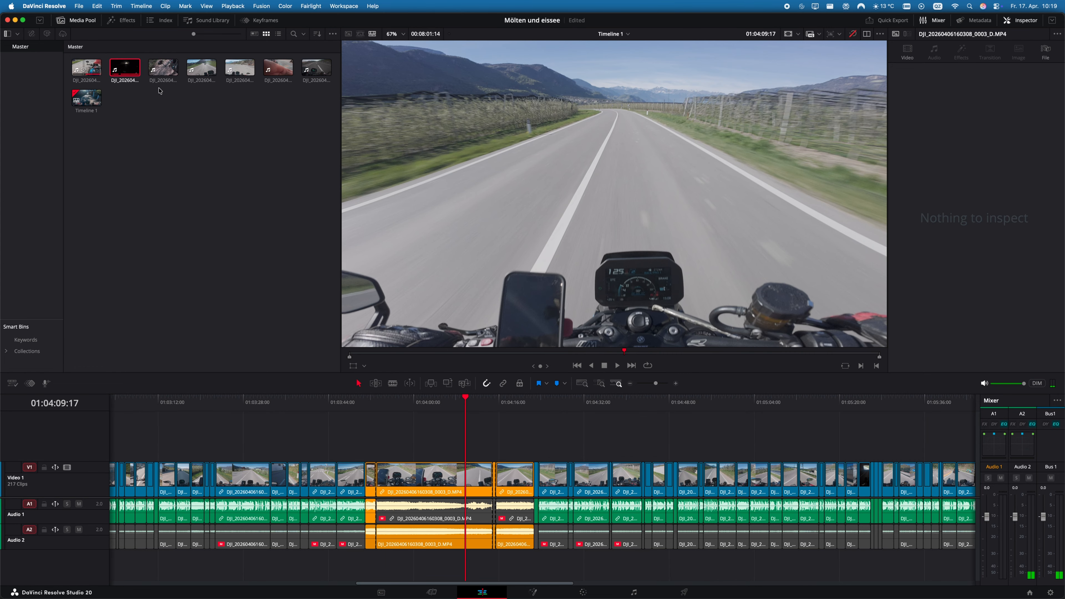
# - Add a Cross Fade 0 dB transition on Audio 2 at the start of the orange section
pyautogui.click(124, 25)
pyautogui.moveTo(126, 78); pyautogui.dragTo(363, 534)
pyautogui.hscroll(-2, 379, 557)
pyautogui.scroll(2, 379, 557)
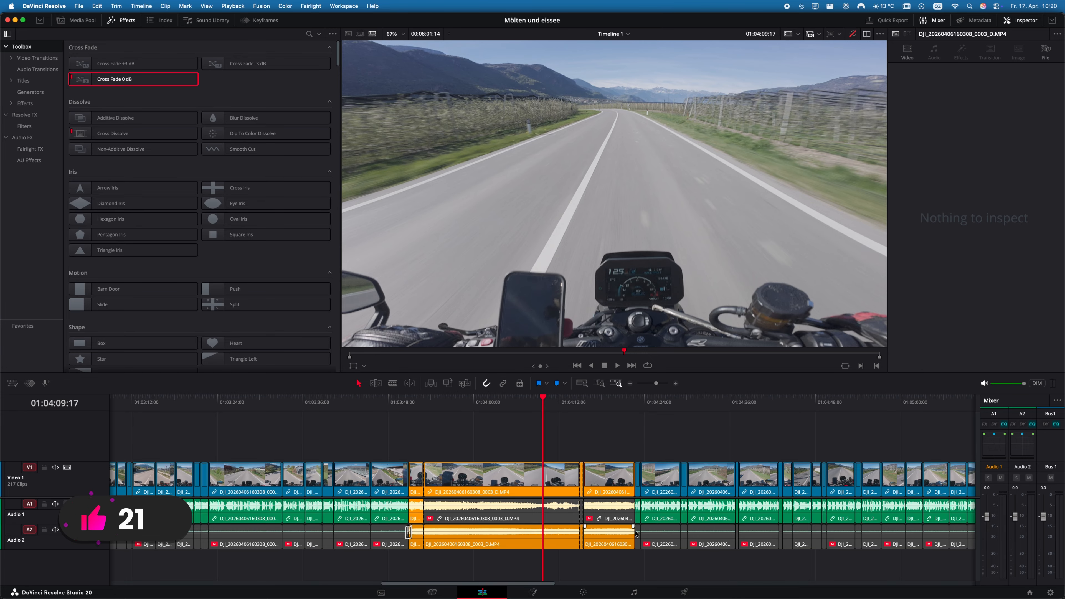
# - Add a Cross Fade 0 dB on Audio 2 at the end of the orange section, near 01:04:22
pyautogui.scroll(5, 635, 535)
pyautogui.hscroll(10, 635, 542)
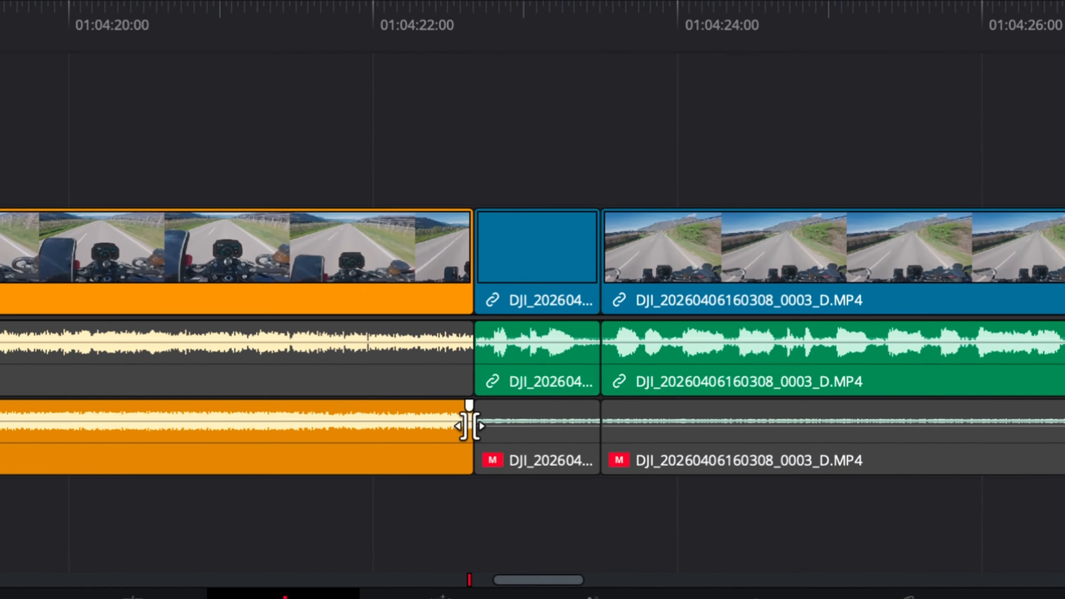
pyautogui.rightClick(543, 533)
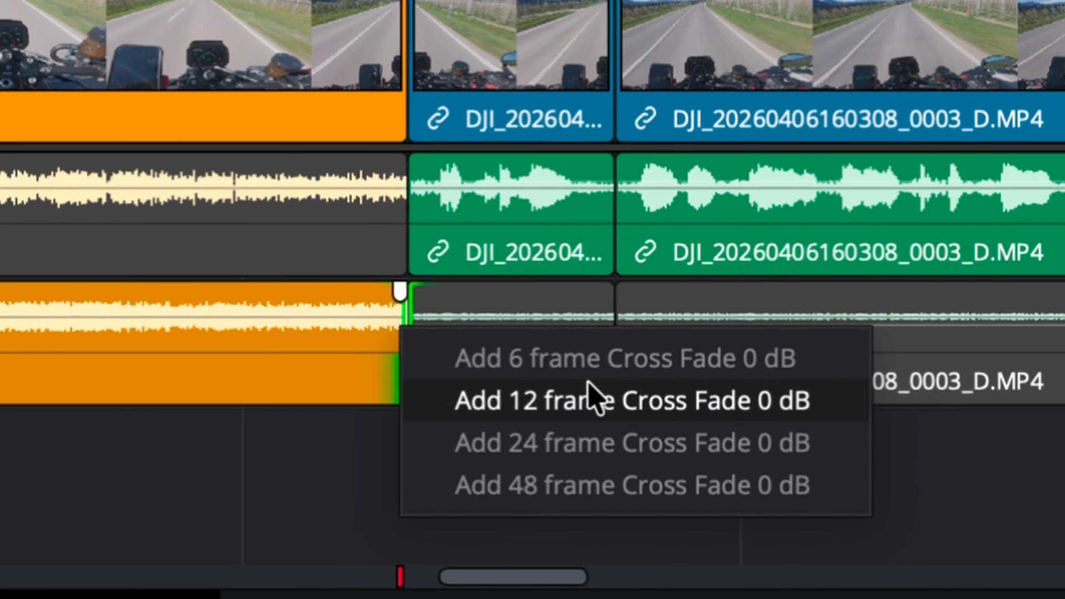
pyautogui.click(591, 400)
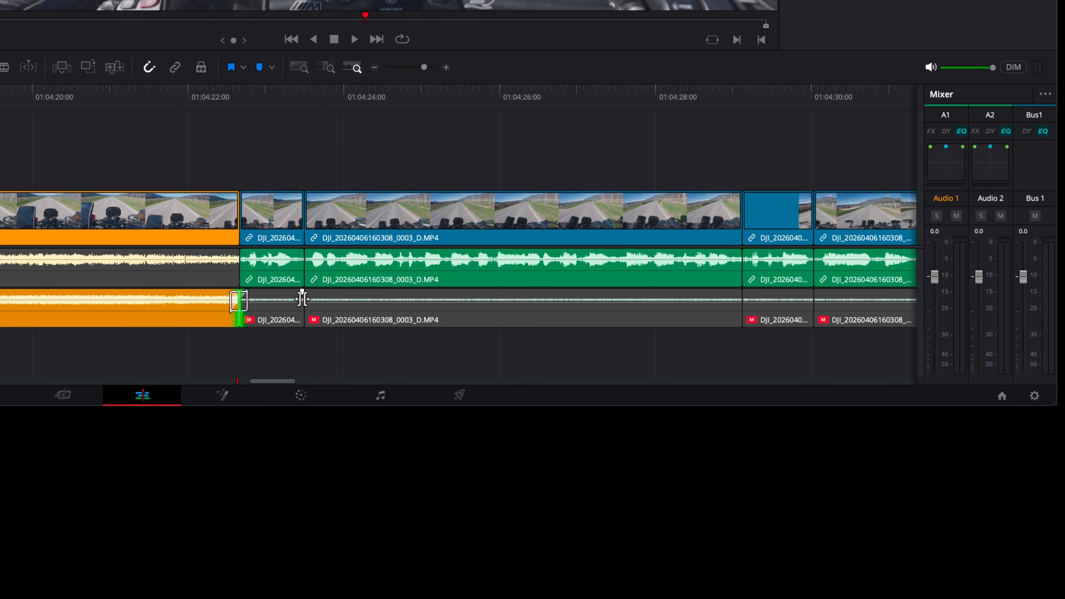
# - Add 6-frame Cross Fade 0 dB transitions to the next three Audio 2 edit points after the orange section
pyautogui.click(418, 319)
pyautogui.keyDown('ctrl'); pyautogui.click(742, 299); pyautogui.keyUp('ctrl')
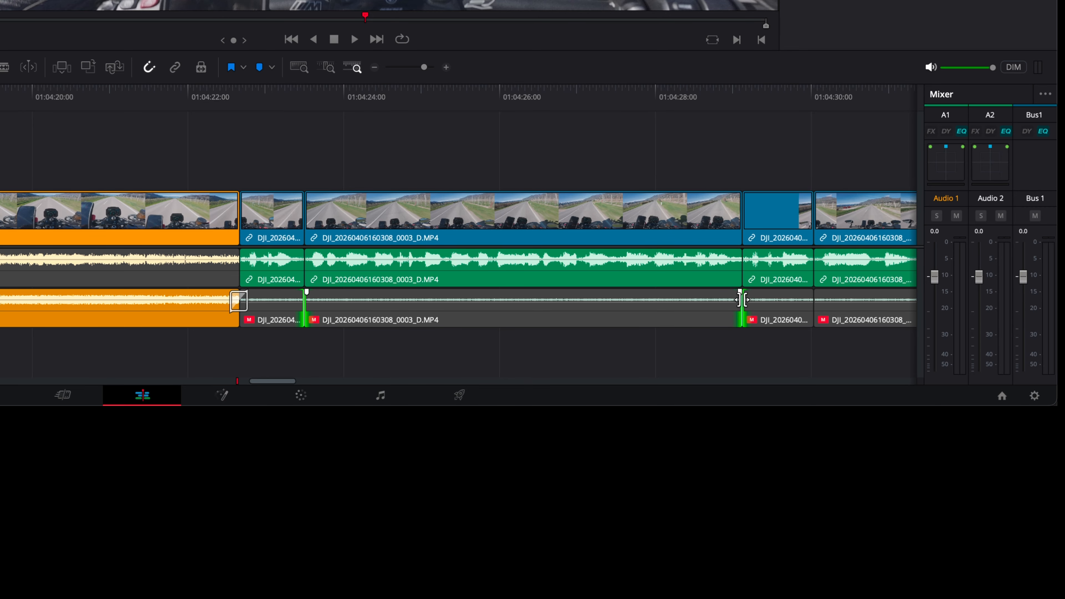
pyautogui.keyDown('ctrl'); pyautogui.click(813, 302); pyautogui.keyUp('ctrl')
pyautogui.rightClick(813, 302)
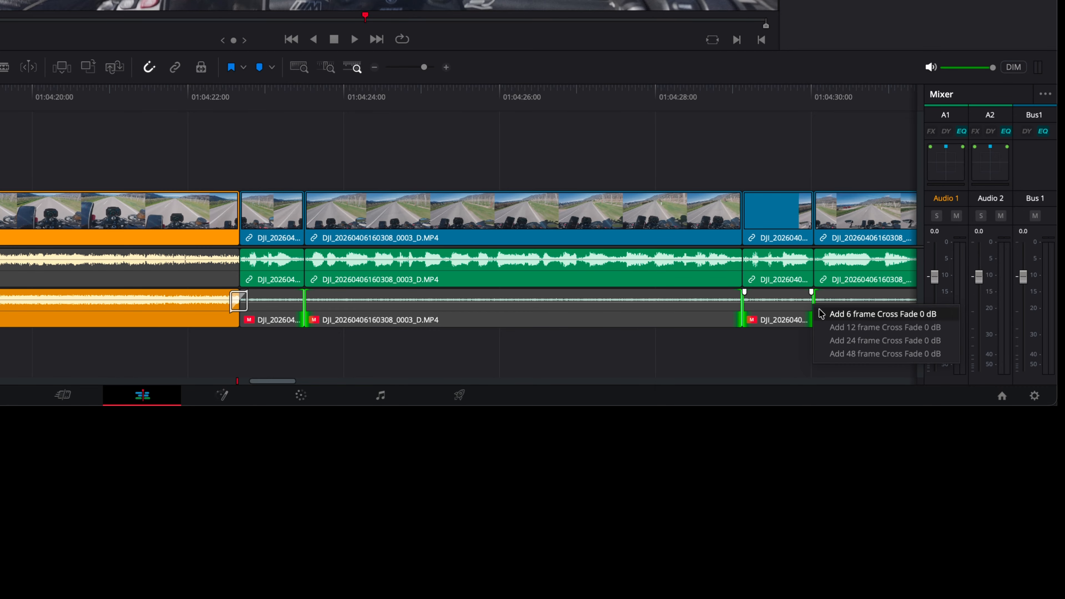
pyautogui.click(821, 311)
pyautogui.click(288, 357)
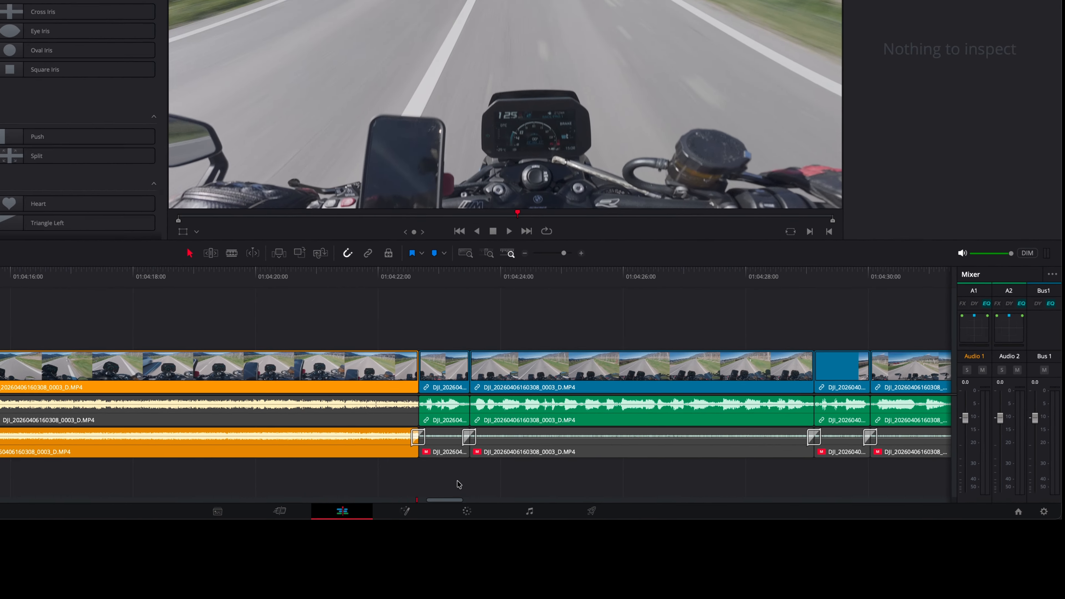
# - Review the whole timeline, scrubbing through the graded footage from the start towards the end
pyautogui.scroll(-10, 577, 571)
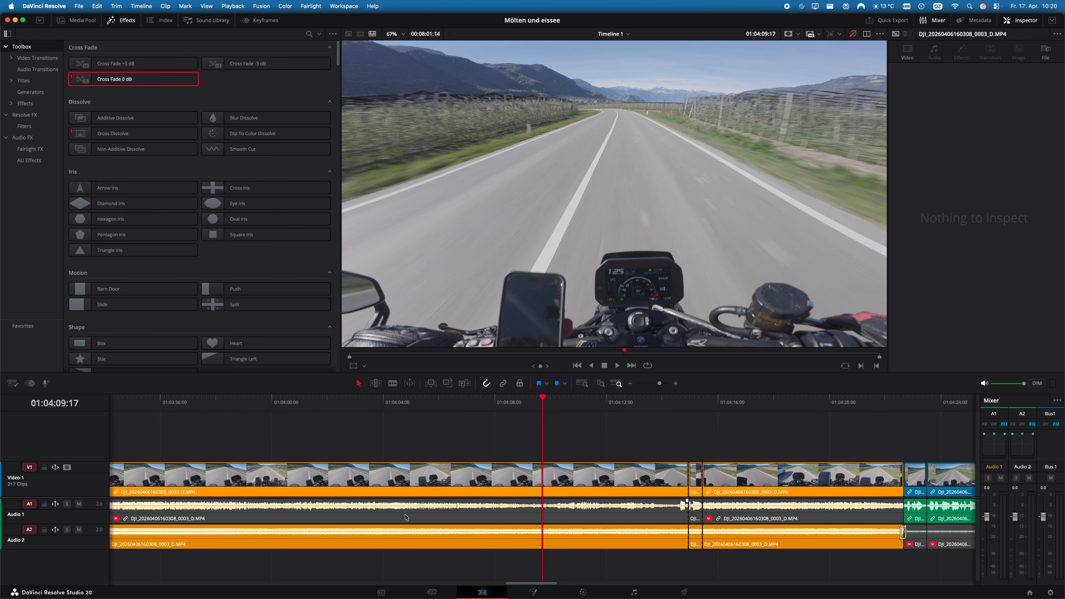
pyautogui.scroll(3, 465, 519)
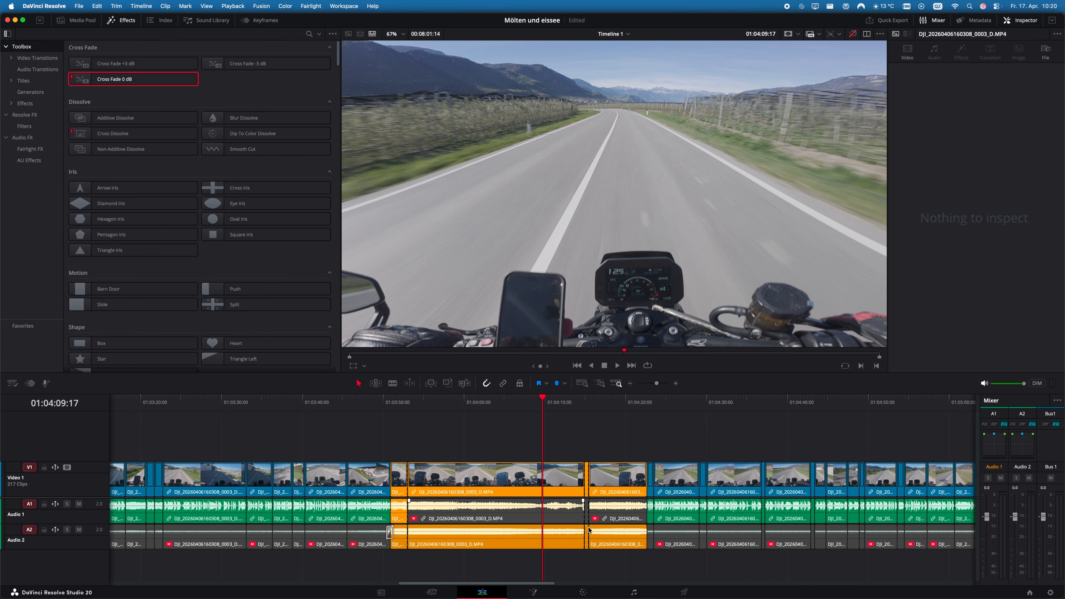
pyautogui.scroll(5, 648, 533)
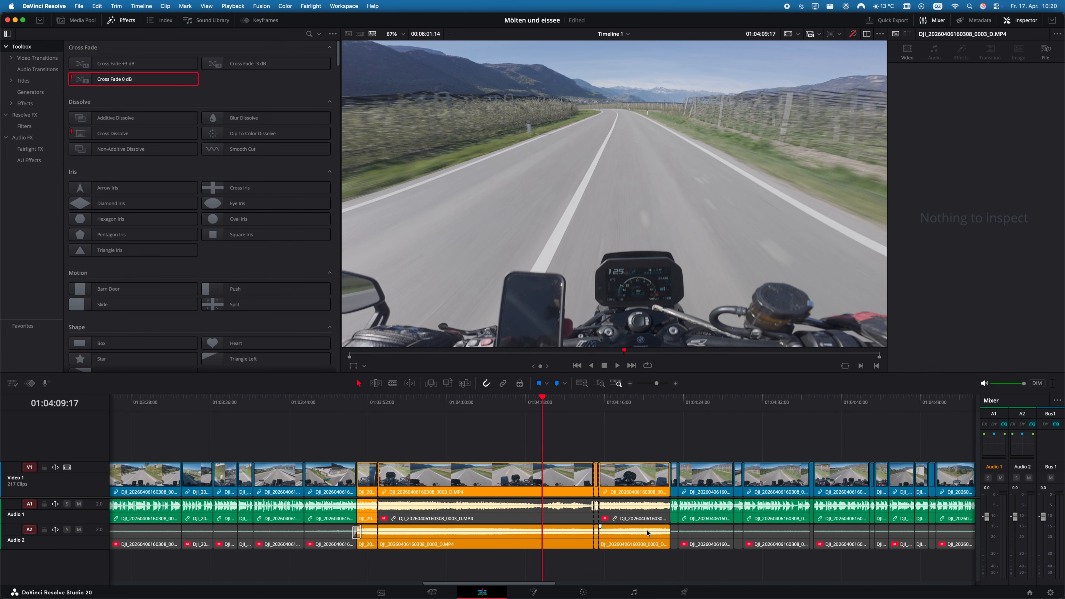
pyautogui.scroll(-5, 648, 533)
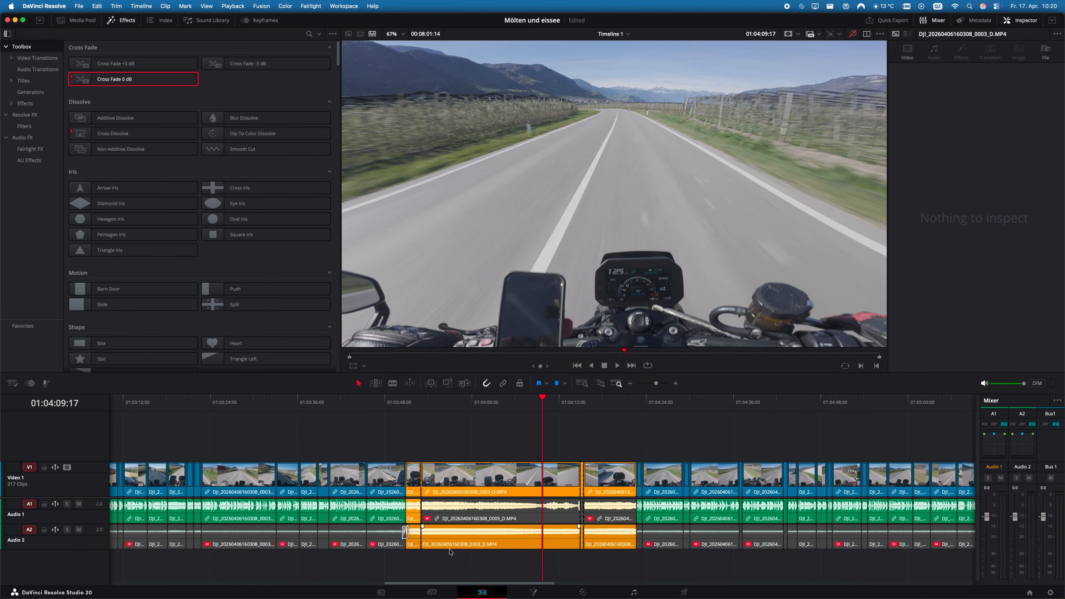
pyautogui.click(378, 545)
pyautogui.moveTo(384, 396)
pyautogui.mouseDown()
pyautogui.moveTo(370, 405)
pyautogui.moveTo(378, 411)
pyautogui.mouseUp()
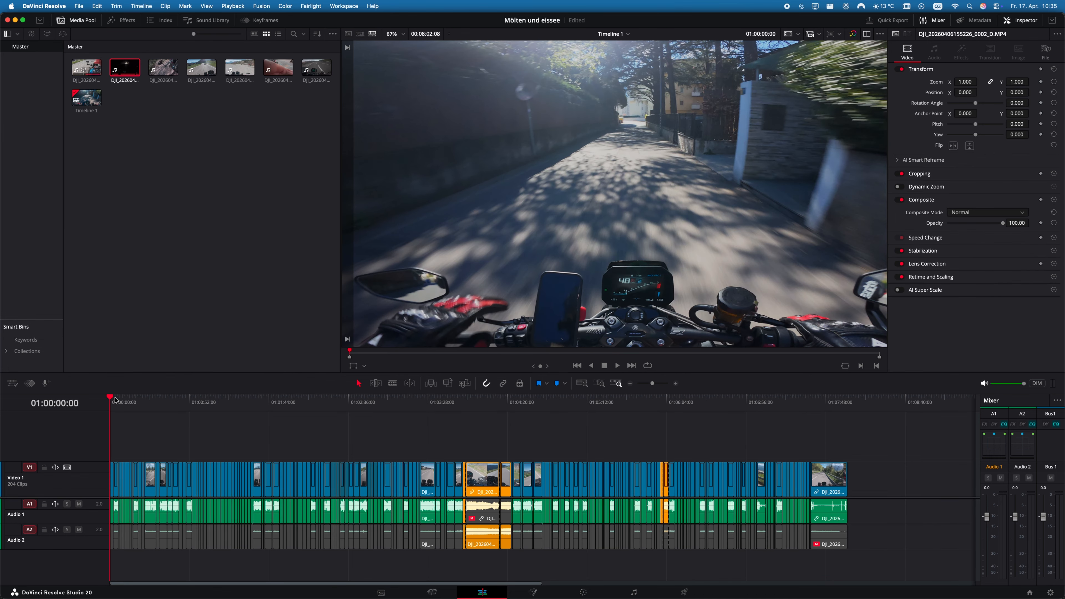
pyautogui.moveTo(115, 400); pyautogui.dragTo(722, 405)
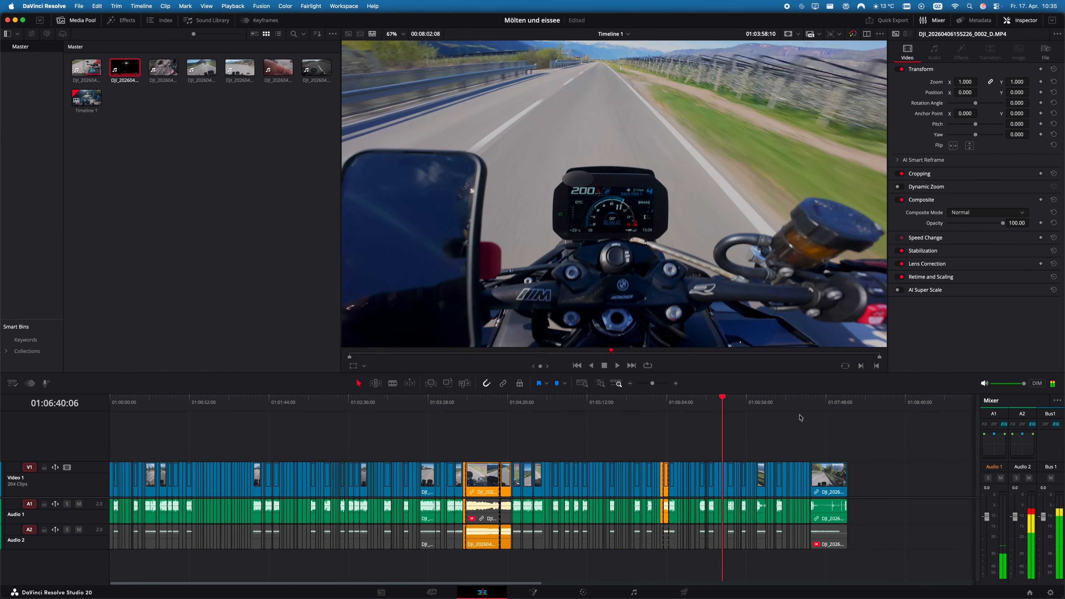
pyautogui.moveTo(782, 418); pyautogui.dragTo(396, 417)
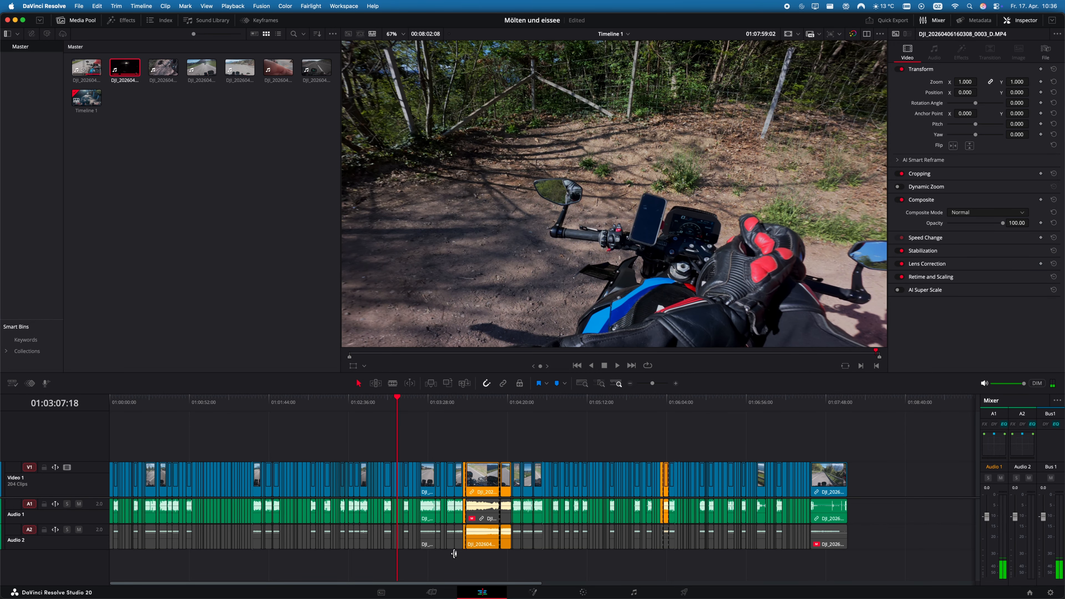
# - Enable the Audio 2 clips before and after the long orange section
pyautogui.moveTo(459, 544); pyautogui.dragTo(91, 560)
pyautogui.moveTo(858, 566); pyautogui.dragTo(515, 540)
pyautogui.press('super+equal')
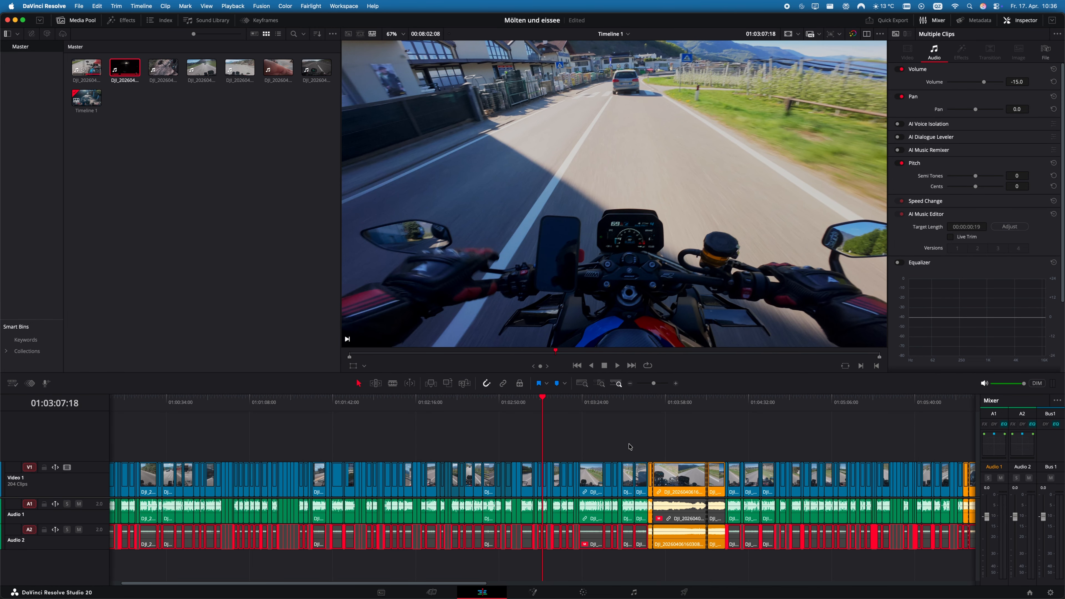
pyautogui.press('d')
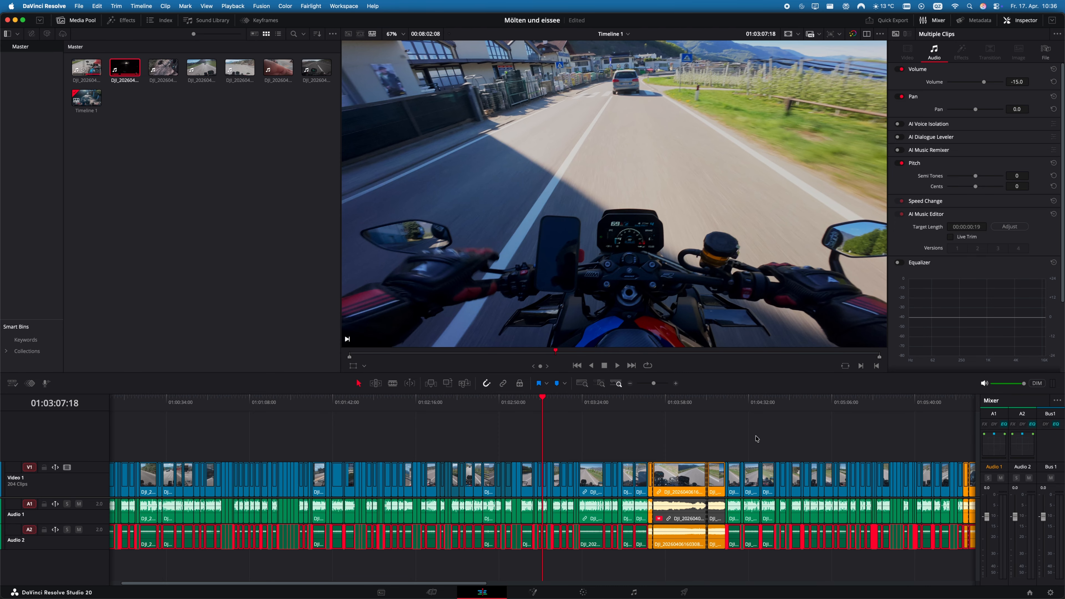
# - Go to the short orange section near 01:05:59 and disable its two Audio 1 clips
pyautogui.hscroll(10, 757, 439)
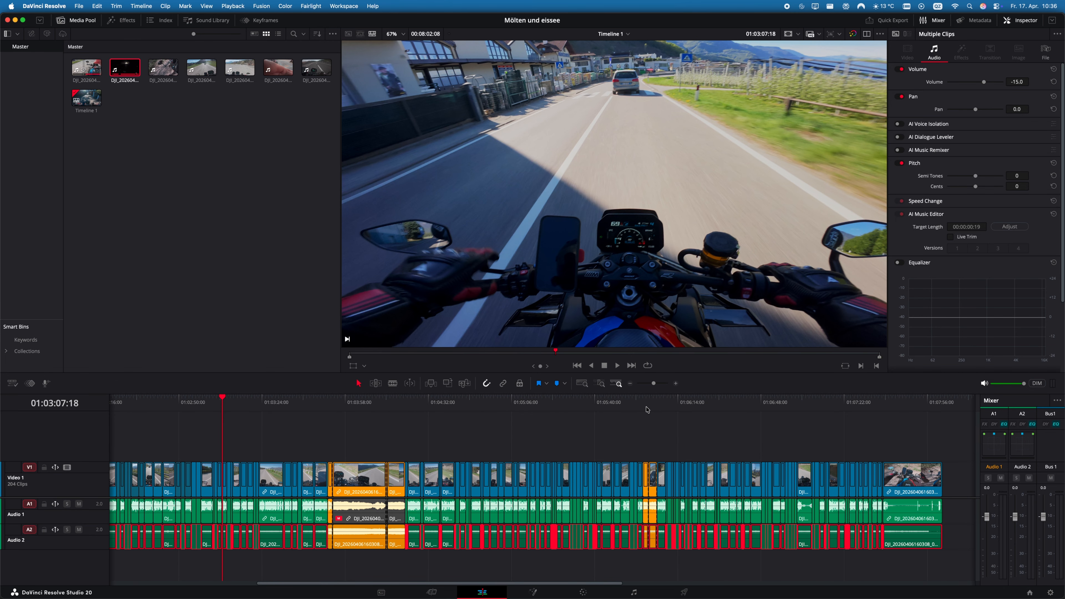
pyautogui.moveTo(646, 404); pyautogui.dragTo(642, 404)
pyautogui.press('space')
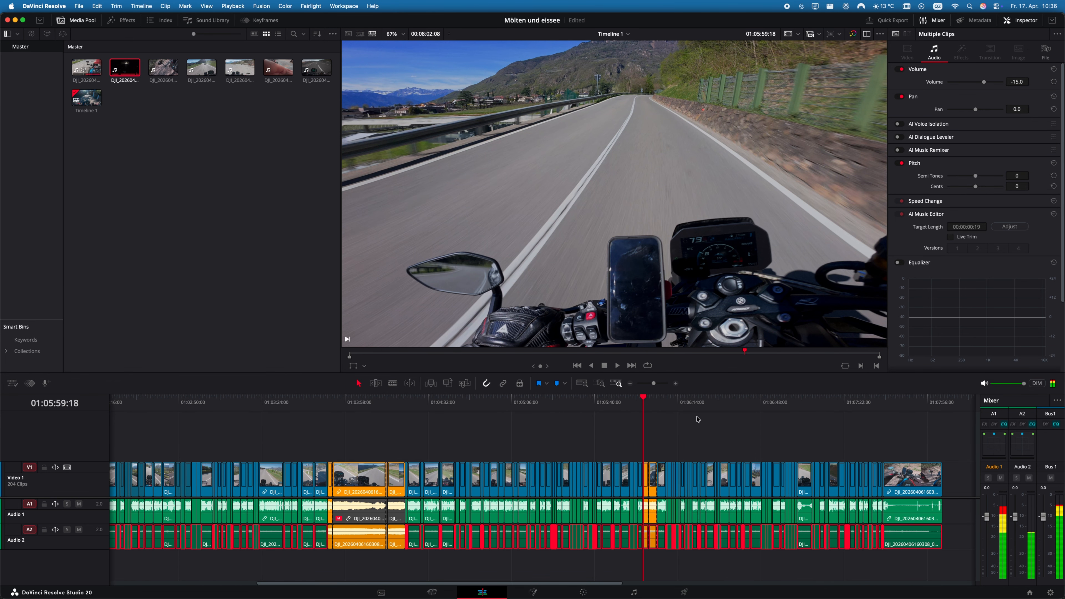
pyautogui.scroll(8, 701, 421)
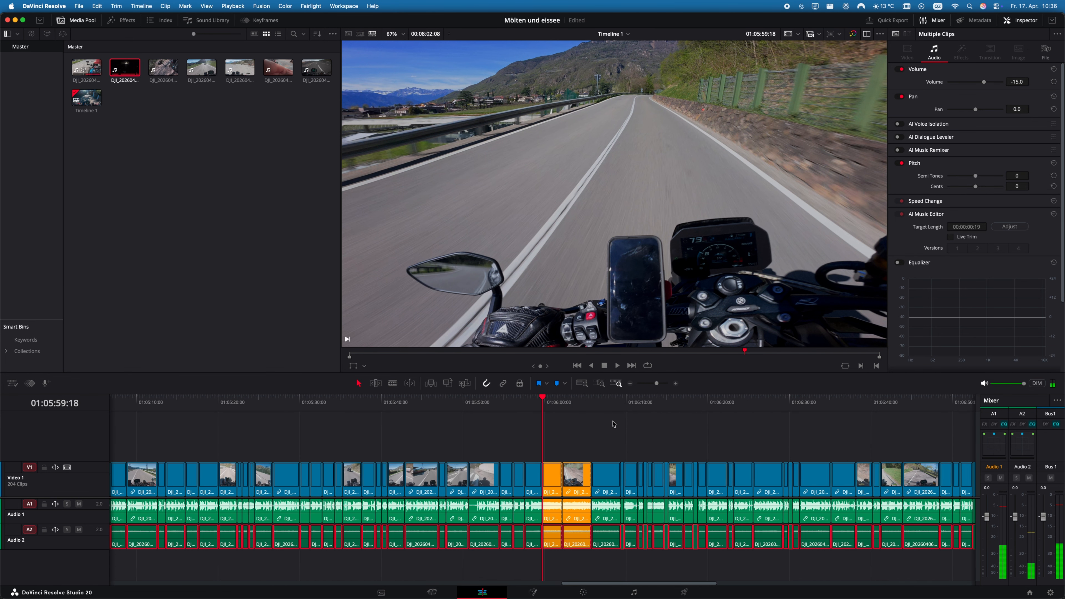
pyautogui.click(577, 494)
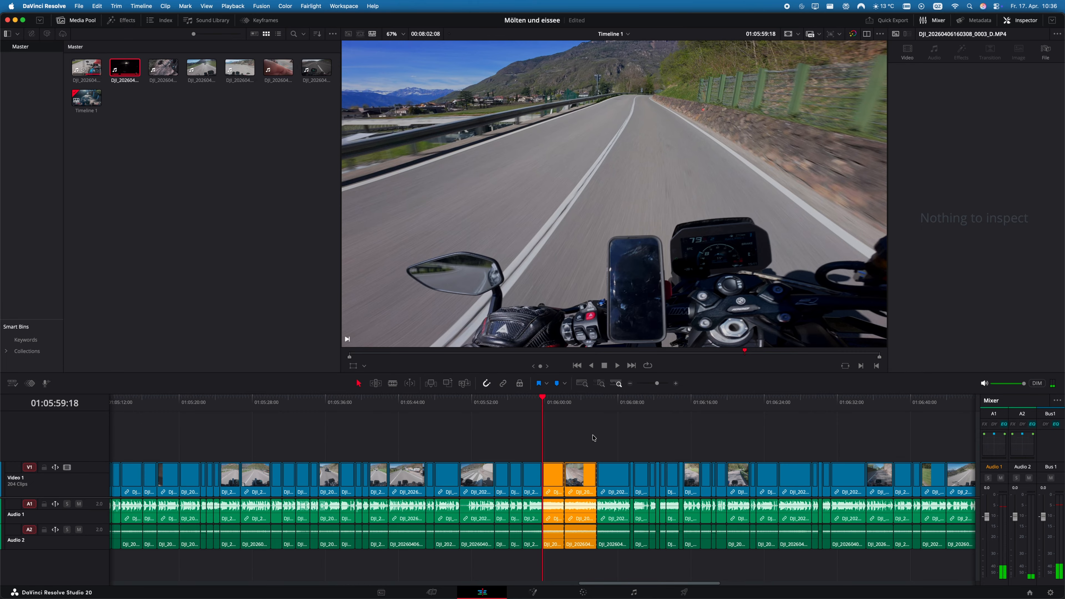
pyautogui.click(574, 514)
pyautogui.keyDown('super'); pyautogui.click(556, 513); pyautogui.keyUp('super')
pyautogui.press('d')
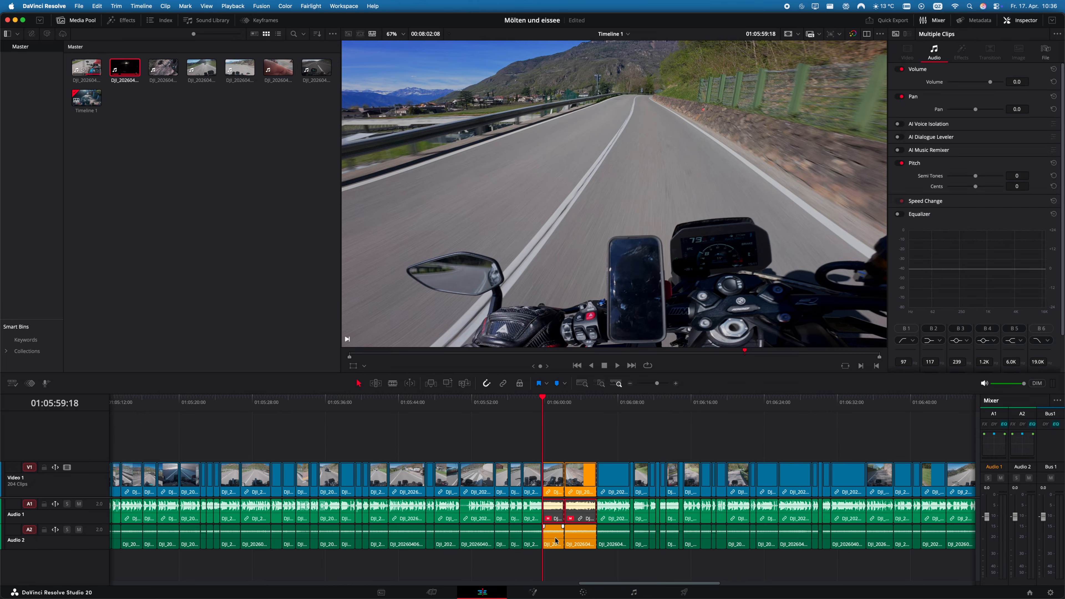
# - Set the volume of the short orange section's two Audio 2 clips to -4
pyautogui.click(555, 541)
pyautogui.keyDown('super'); pyautogui.click(578, 542); pyautogui.keyUp('super')
pyautogui.moveTo(1025, 80); pyautogui.dragTo(1020, 80)
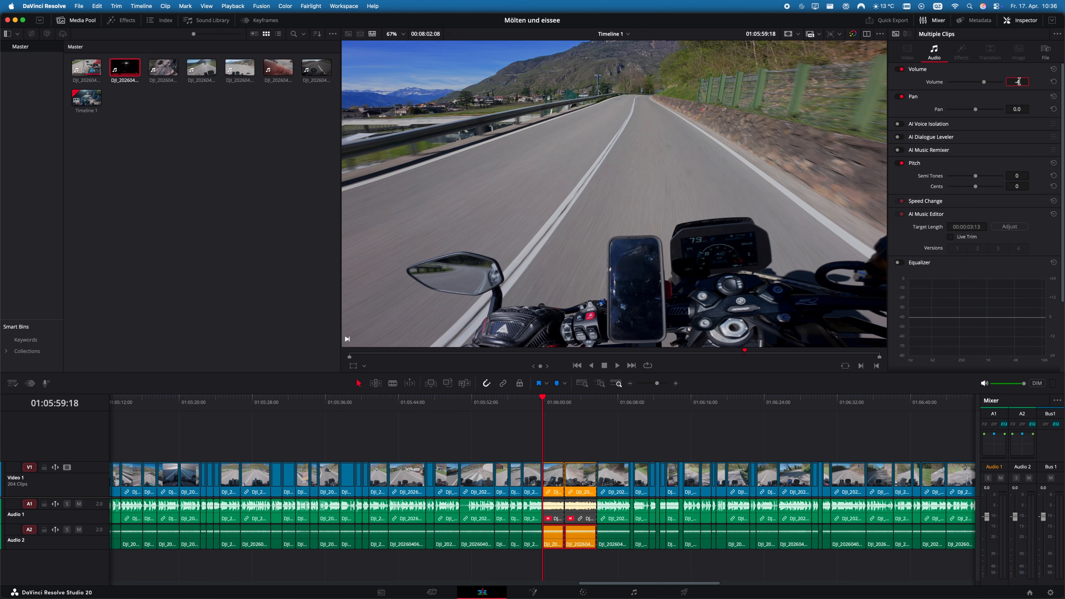
pyautogui.write('-4')
pyautogui.press('Return')
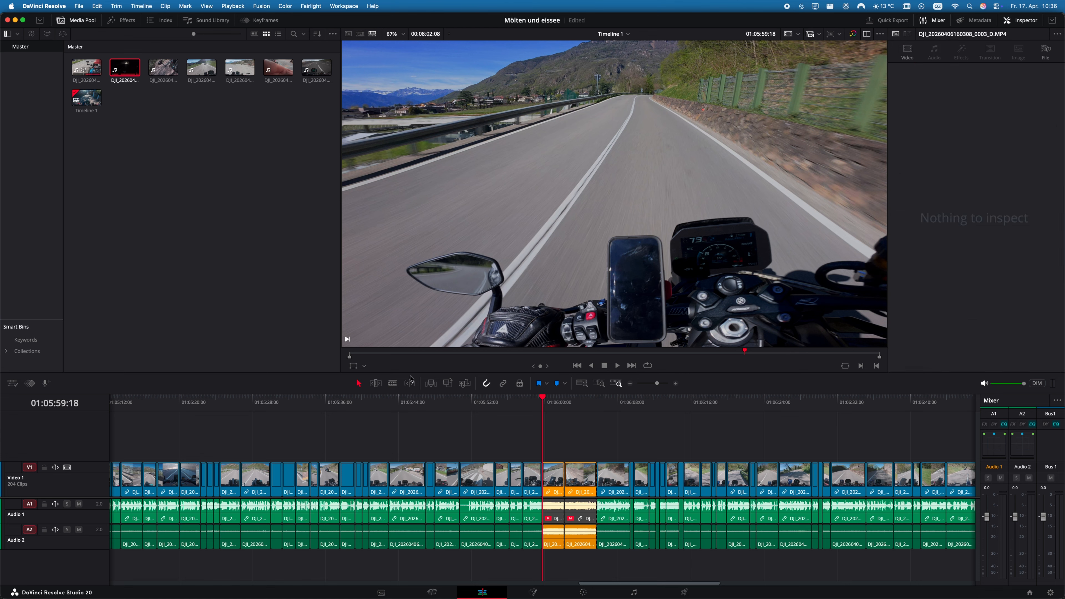
# - Add 6-frame Cross Fade 0 dB transitions at both ends of the short orange section on Audio 2 and Audio 1
pyautogui.scroll(5, 569, 557)
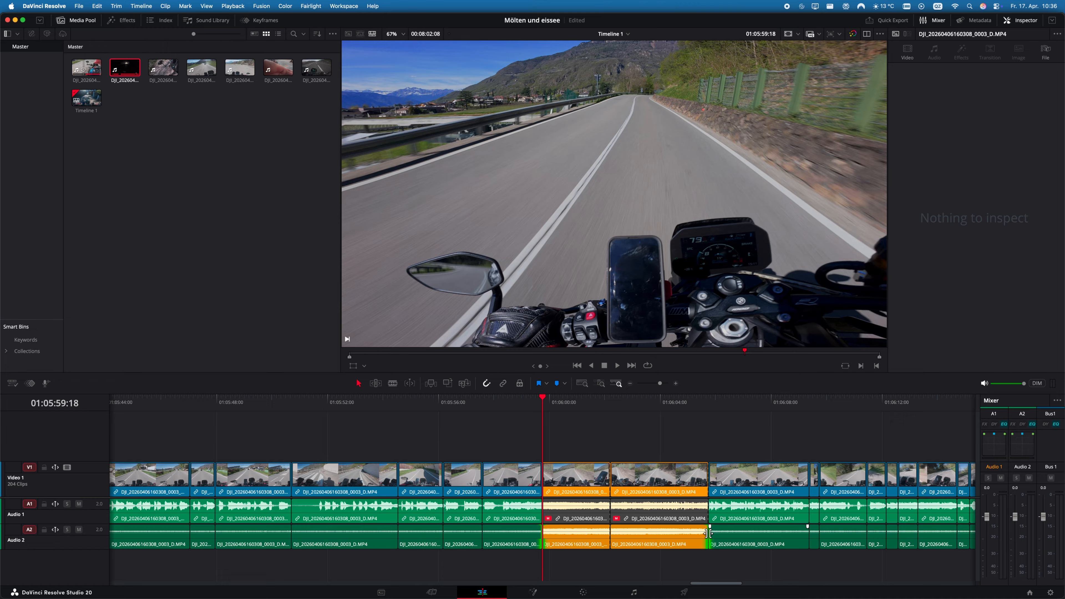
pyautogui.rightClick(706, 534)
pyautogui.click(730, 550)
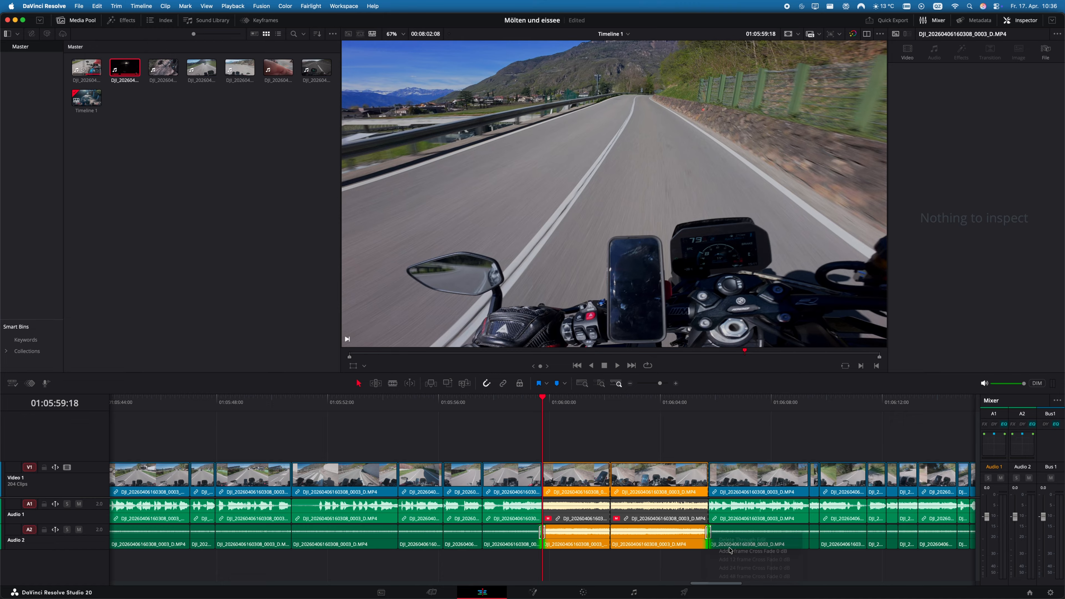
pyautogui.click(701, 564)
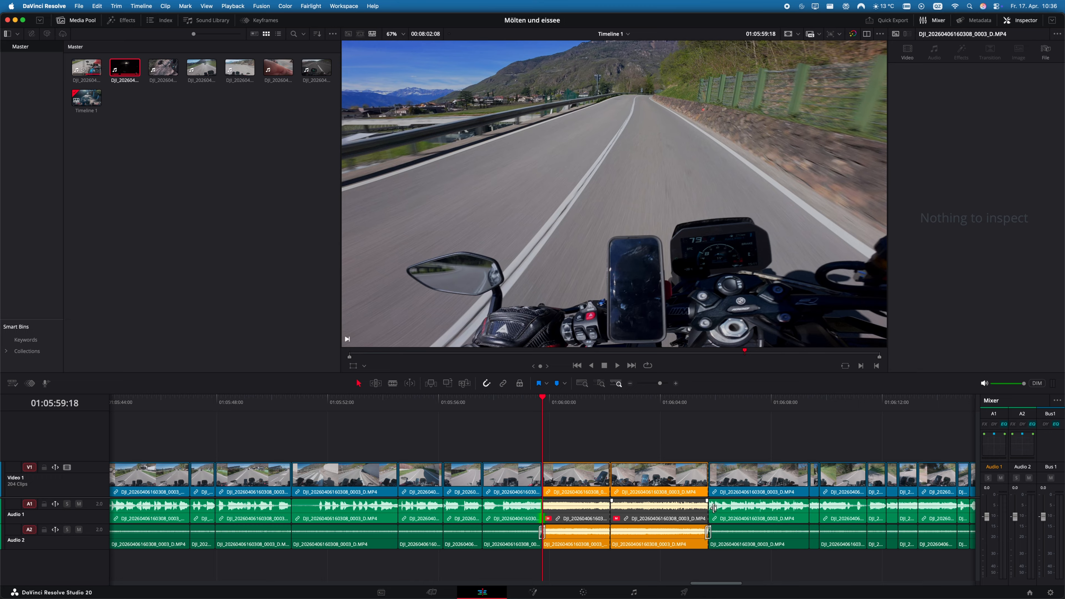
pyautogui.rightClick(708, 506)
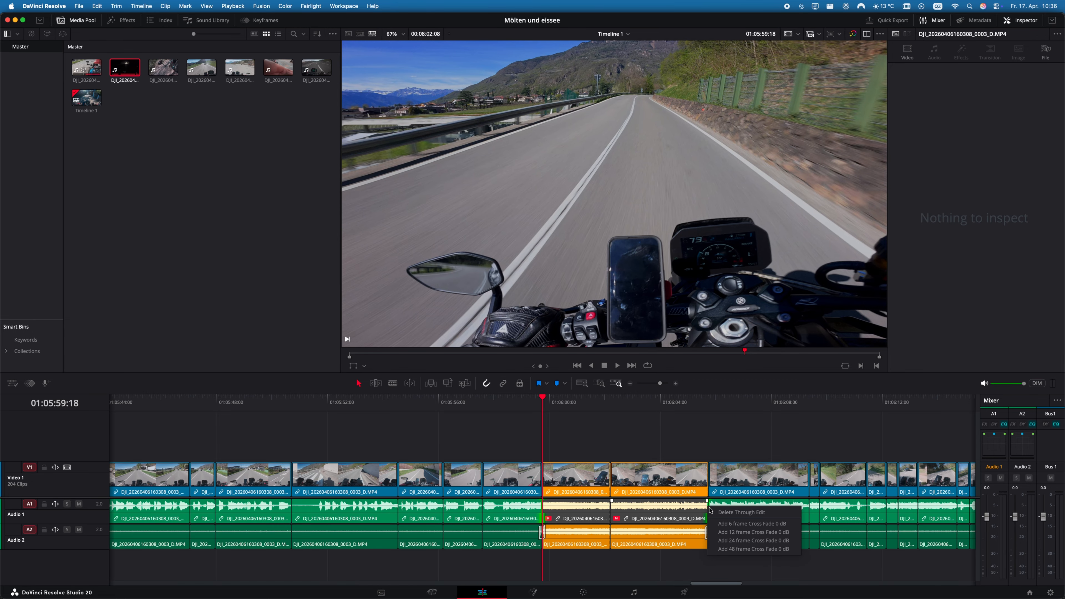
pyautogui.click(718, 523)
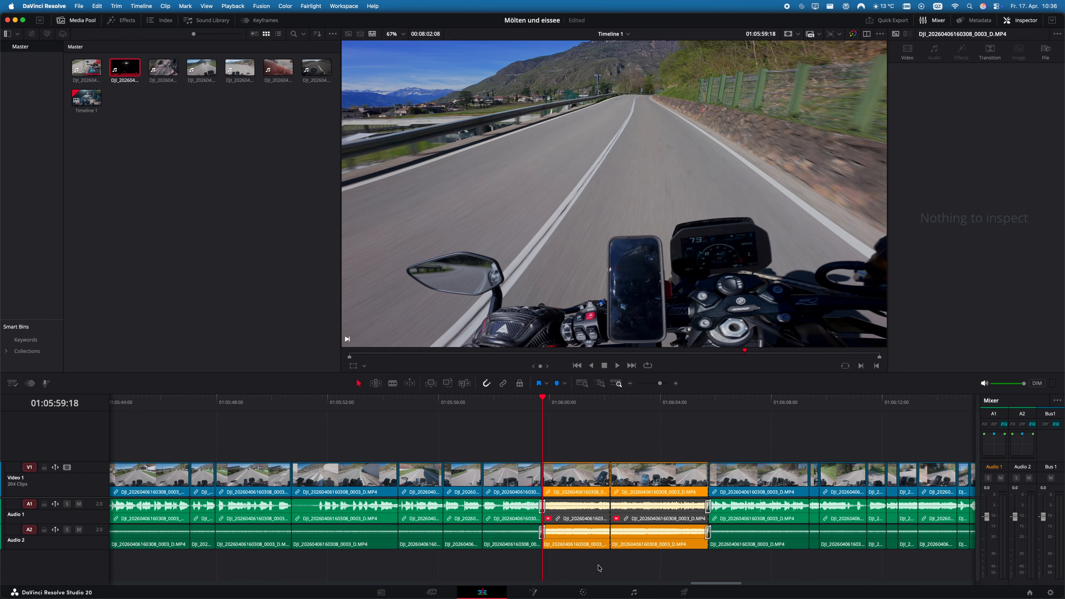
# - Play back the beginning of the short orange section to check its audio transition
pyautogui.scroll(-3, 579, 563)
pyautogui.scroll(-3, 575, 561)
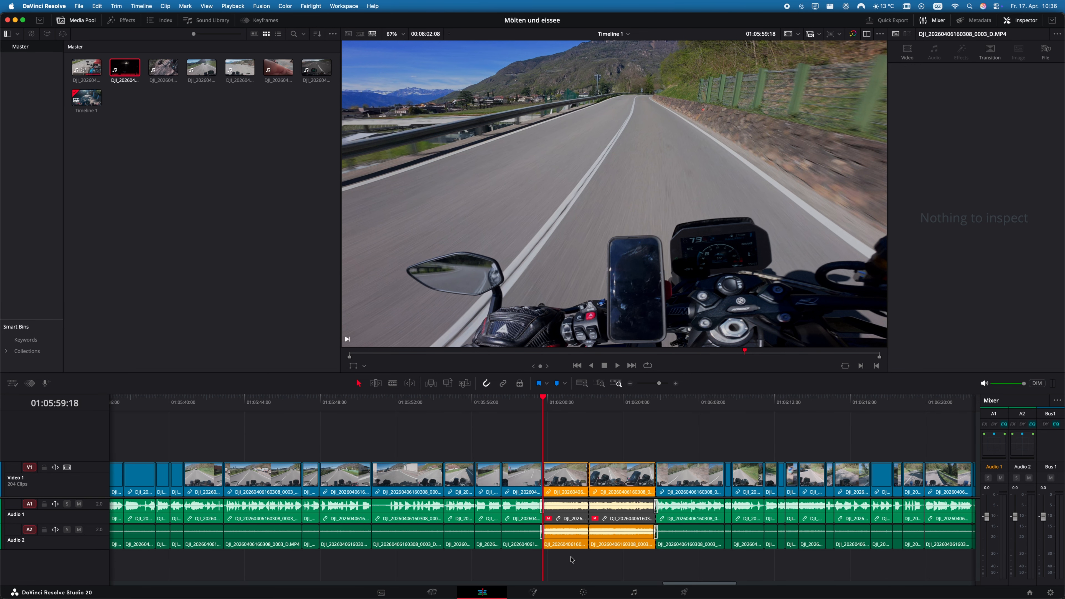
pyautogui.press('space')
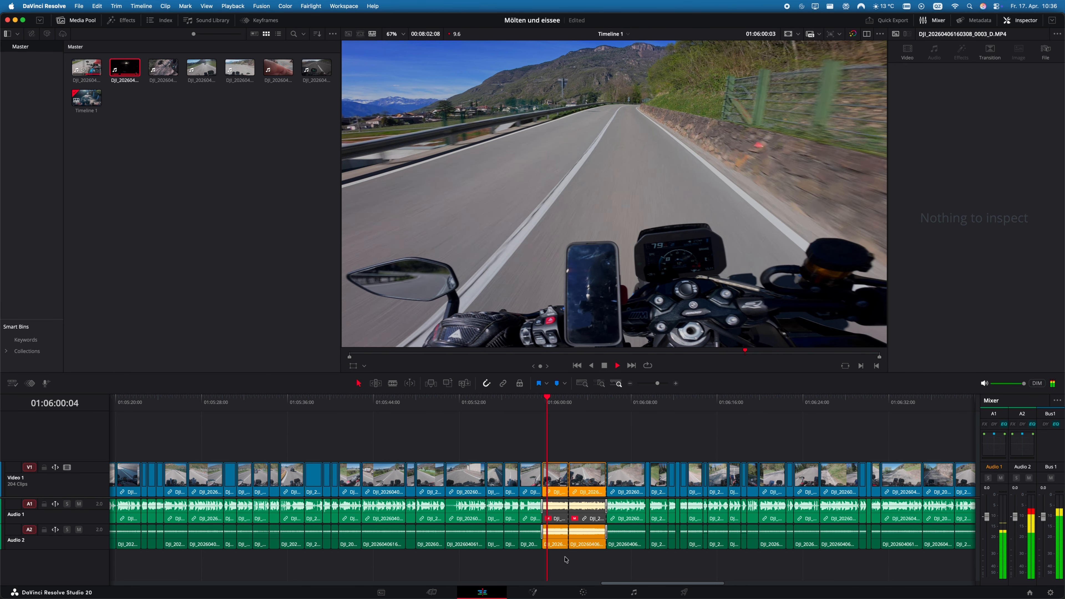
pyautogui.scroll(-4, 472, 568)
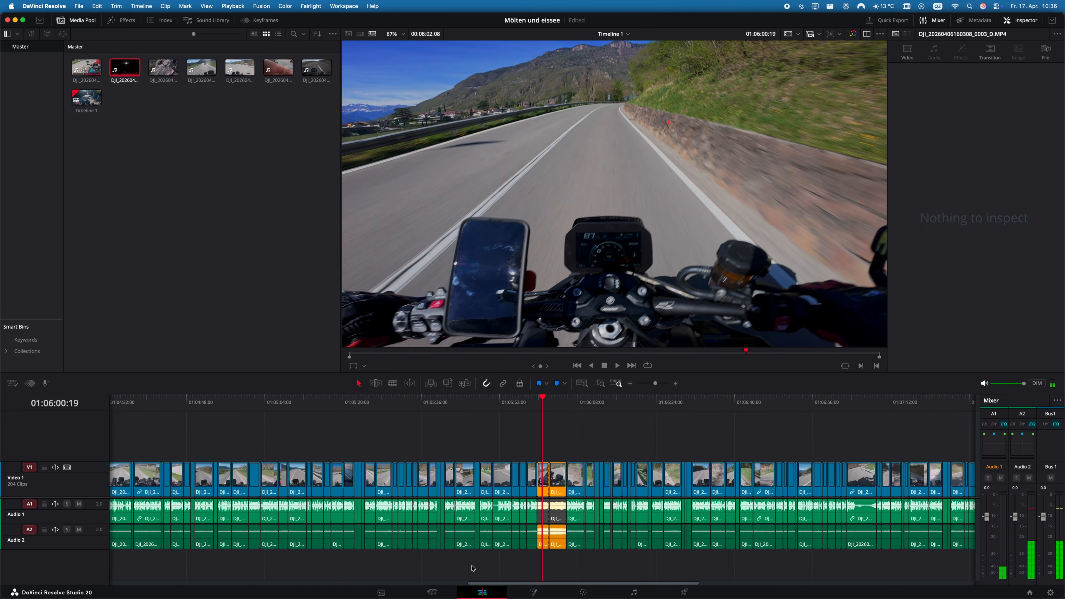
# - On the Cut page, place the Clean and Simple Fusion title above the first clip at the timeline's start
pyautogui.hscroll(-10, 472, 569)
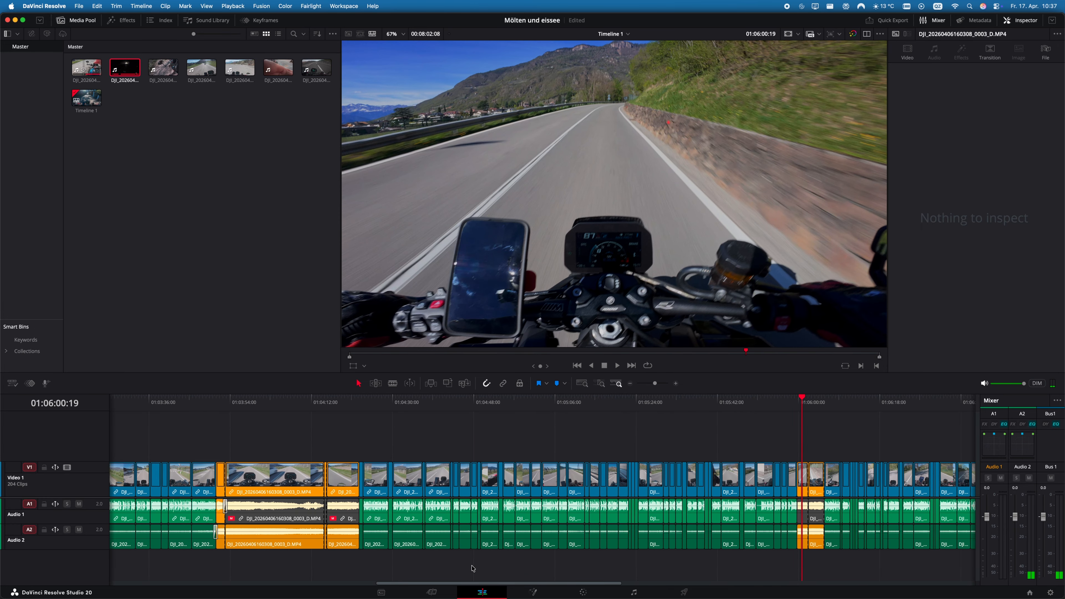
pyautogui.scroll(-2, 472, 568)
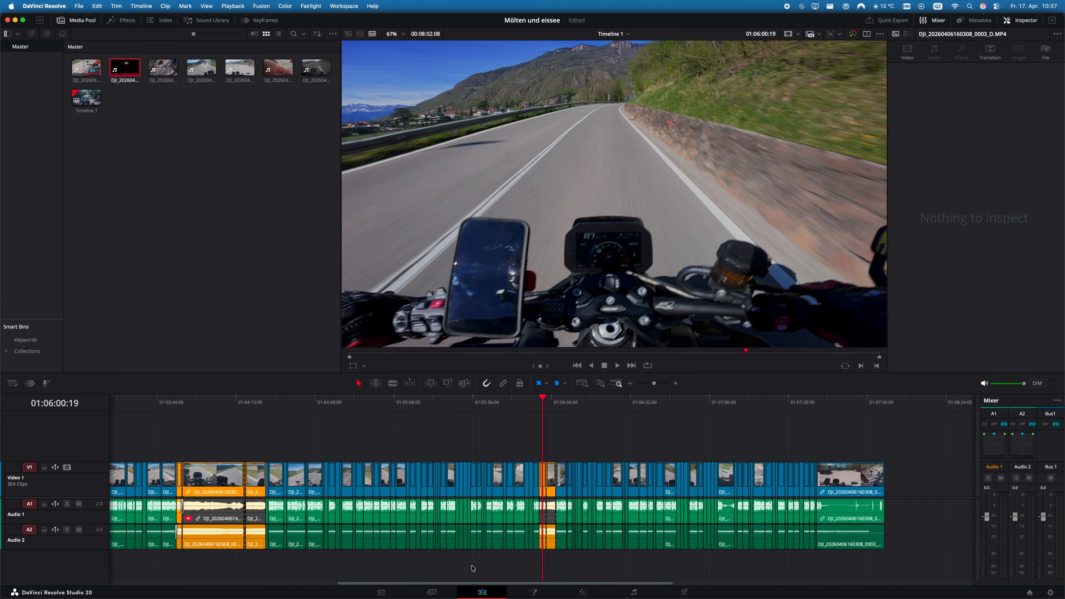
pyautogui.scroll(-1, 473, 568)
pyautogui.hscroll(-6, 472, 568)
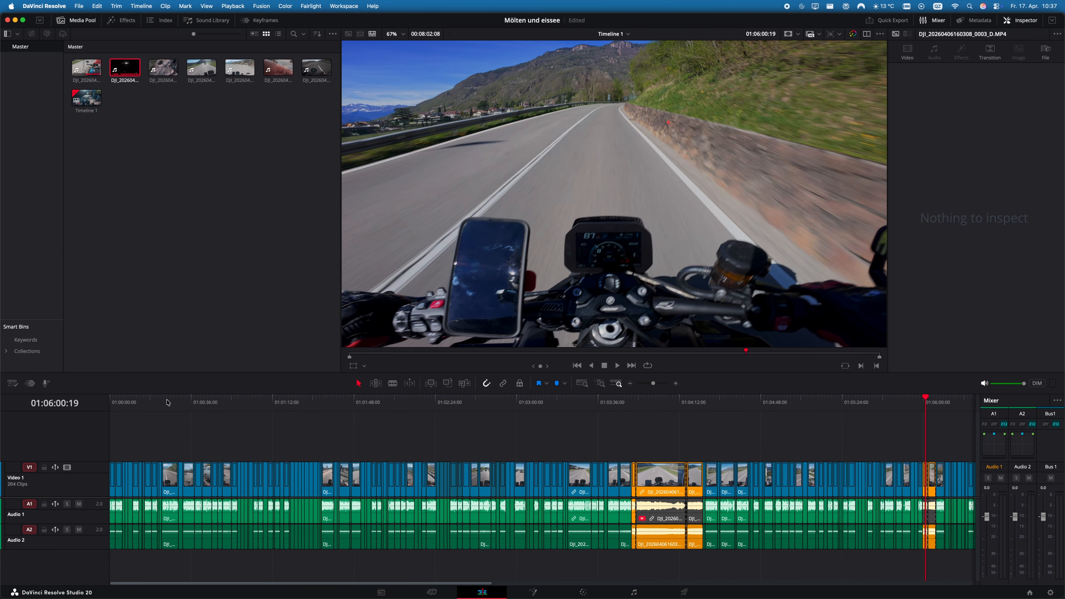
pyautogui.moveTo(167, 403); pyautogui.dragTo(108, 403)
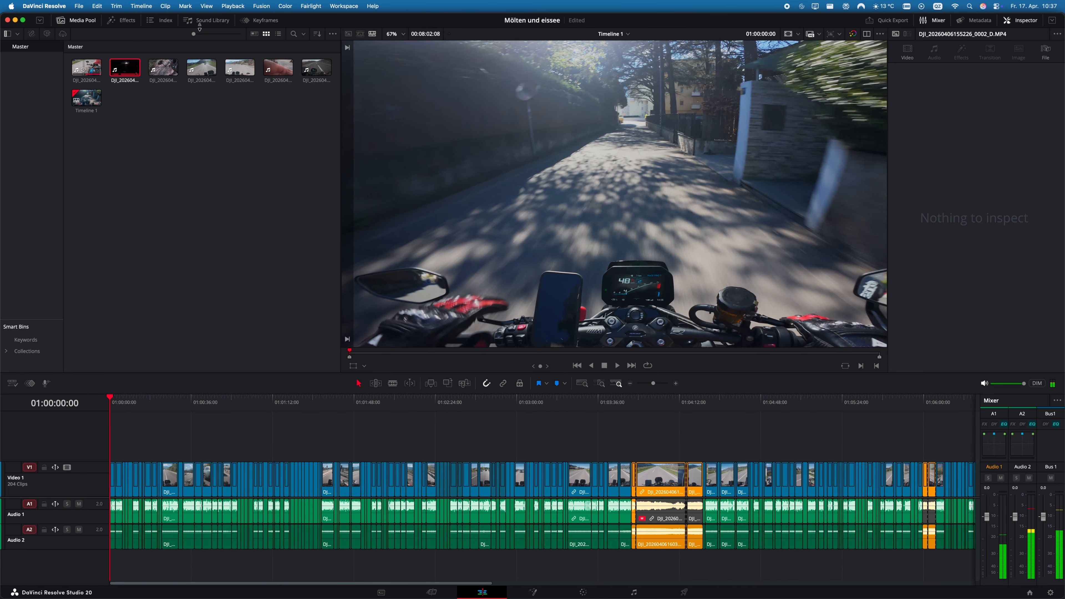
pyautogui.click(447, 590)
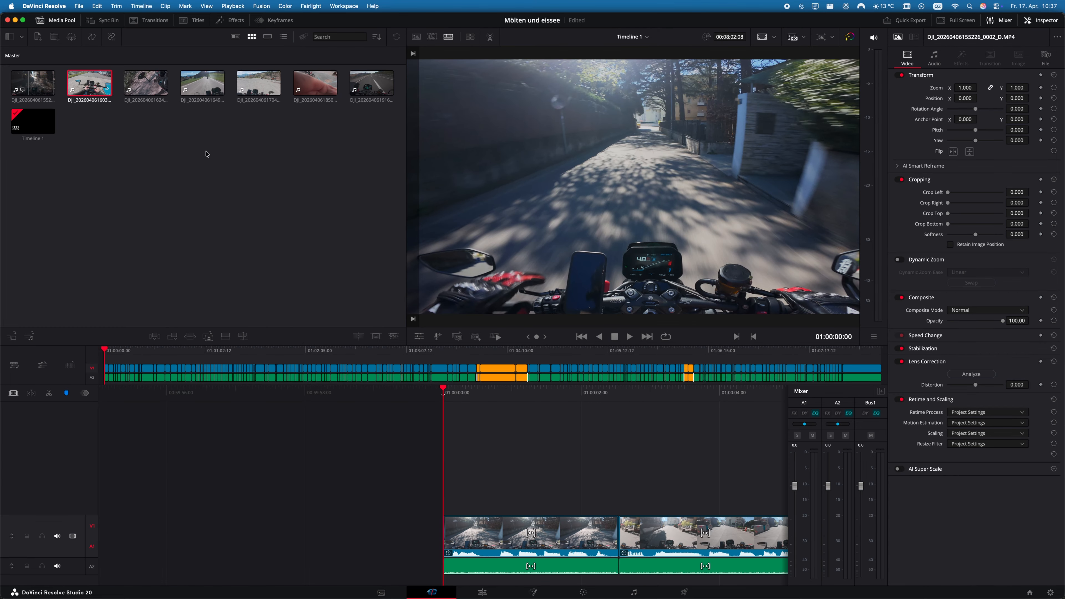
pyautogui.click(181, 20)
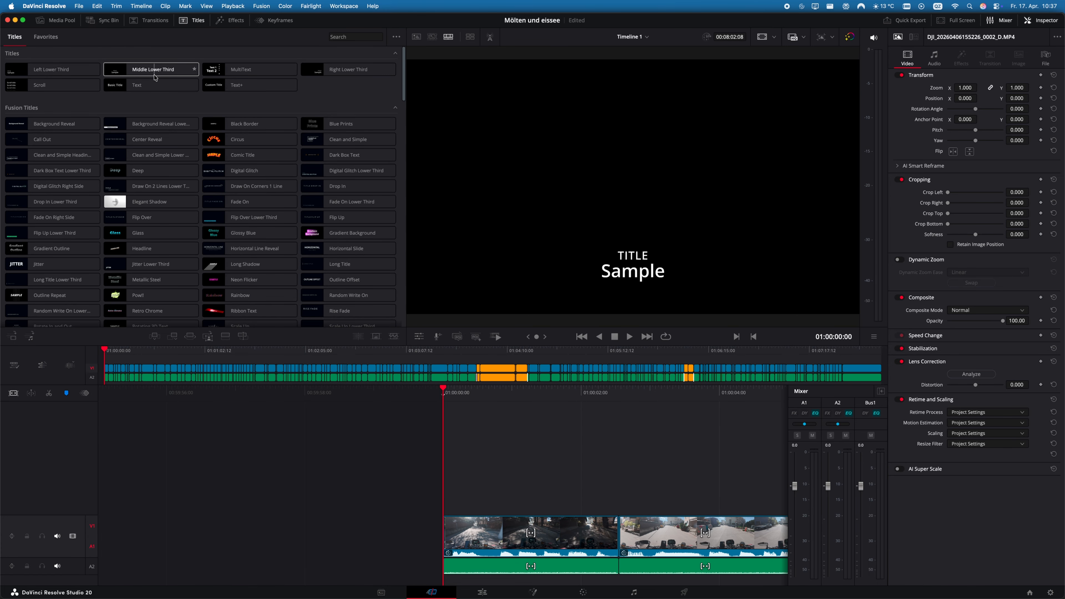
pyautogui.moveTo(348, 139); pyautogui.dragTo(492, 480)
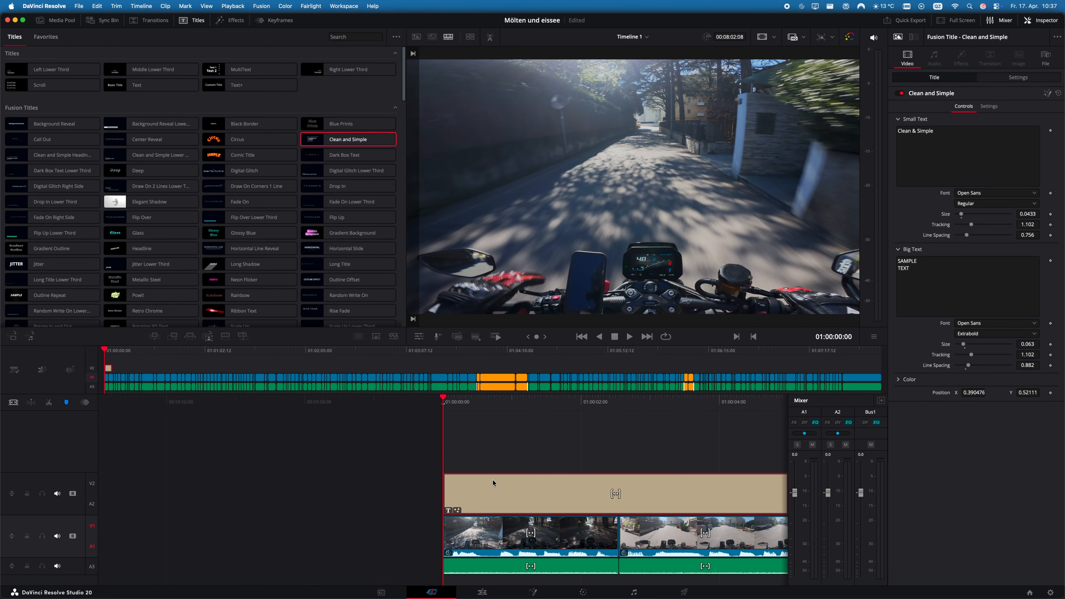
# - Replace the Clean and Simple title's big text with Mölten
pyautogui.press('space')
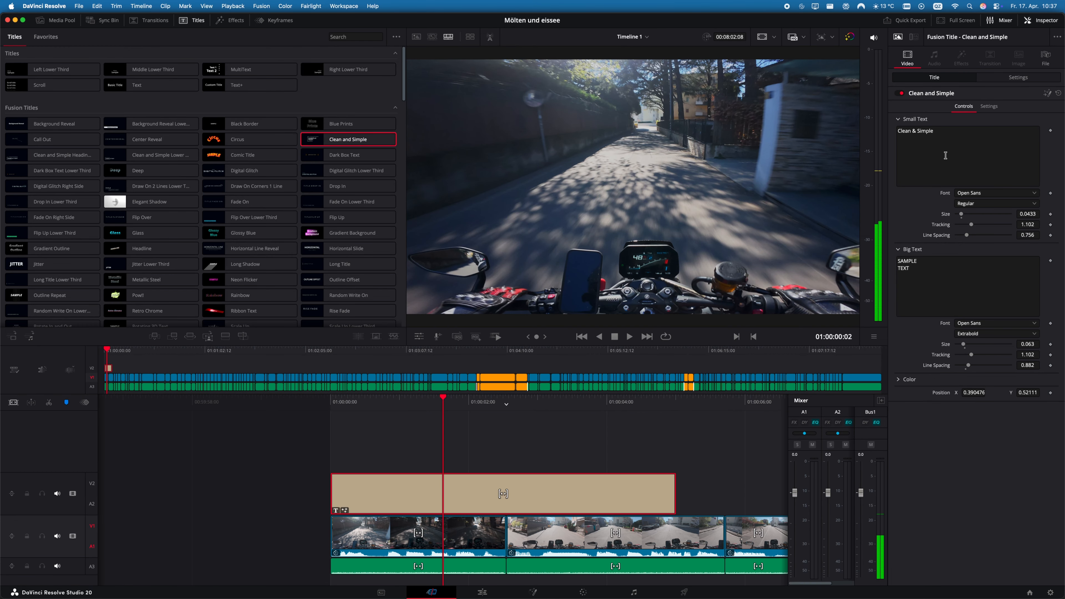
pyautogui.moveTo(929, 274); pyautogui.dragTo(895, 250)
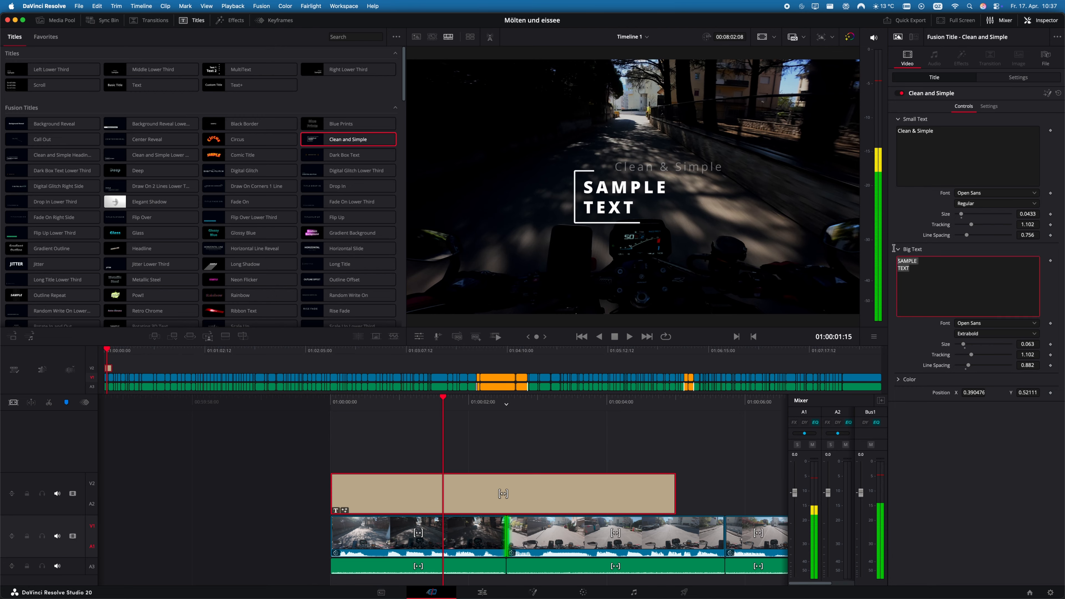
pyautogui.write('Mölten')
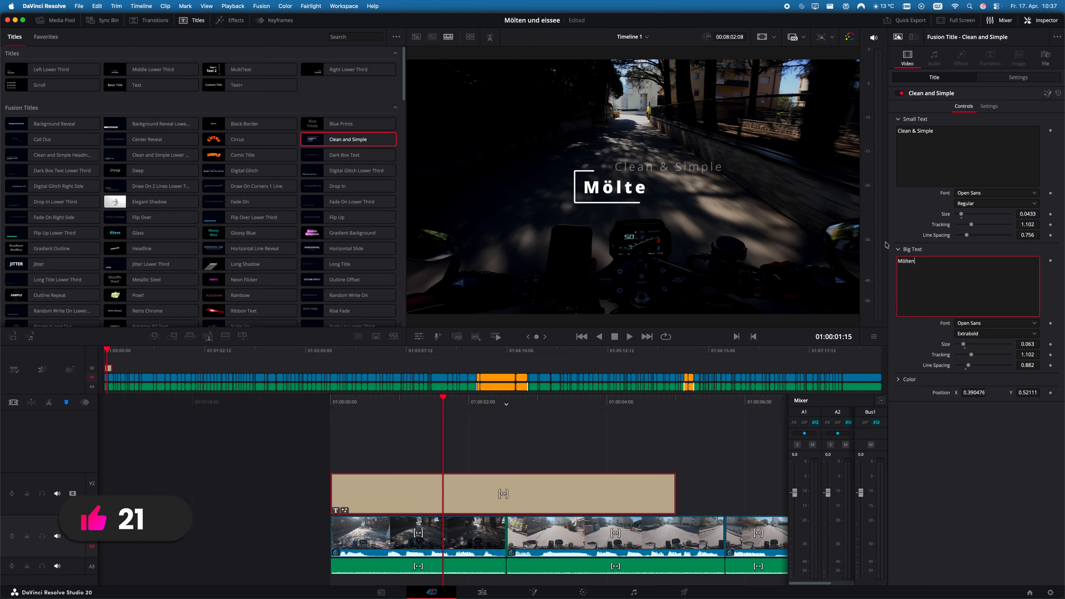
# - In Finder, view the file information of the first screen recording in the How to edit videos folder to check its date
pyautogui.click(942, 136)
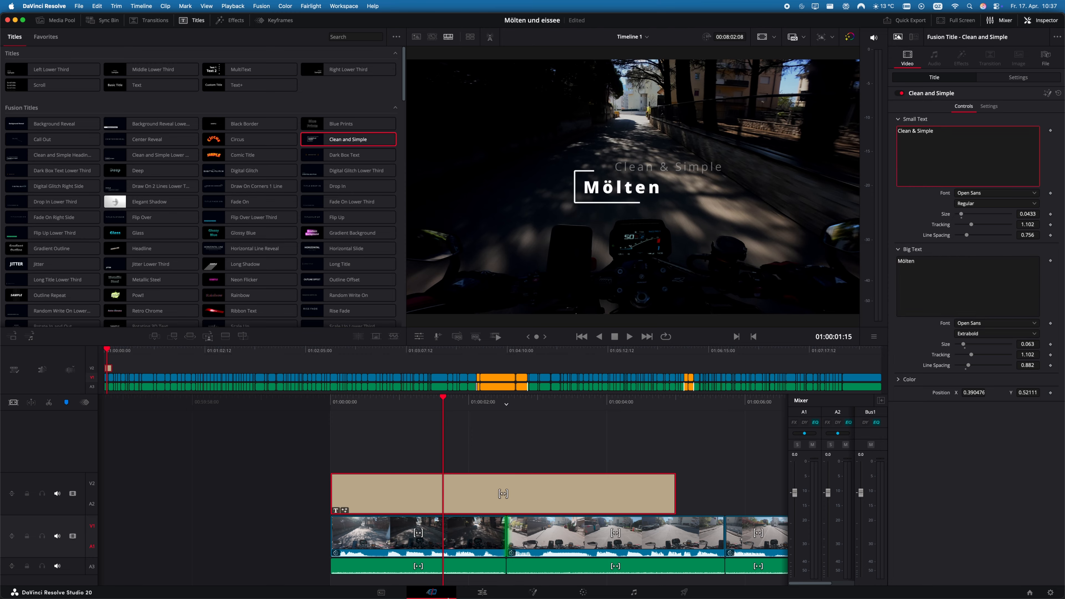
pyautogui.moveTo(417, 594)
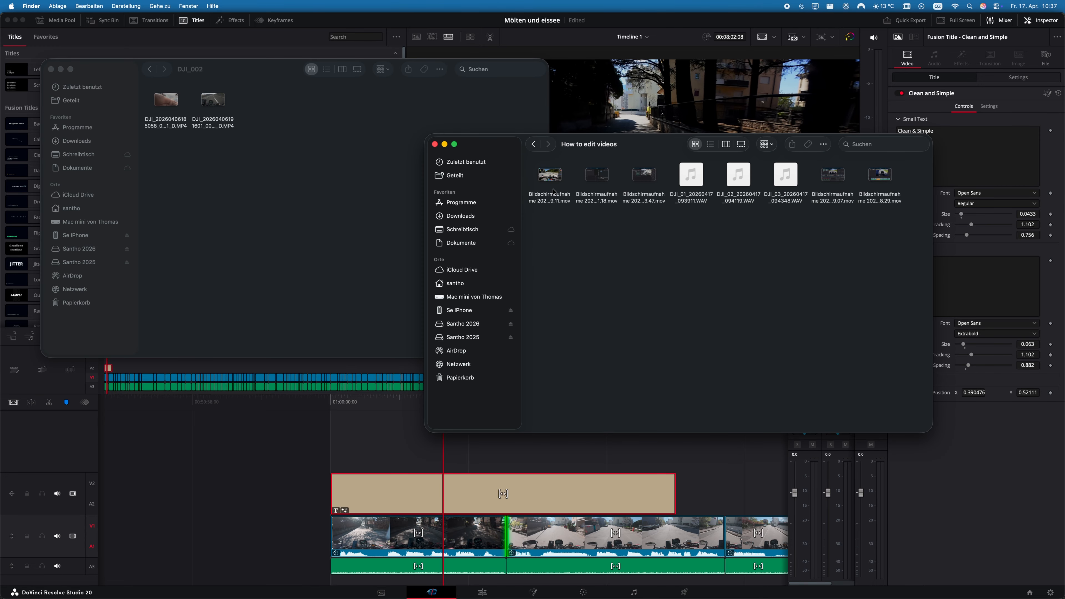
pyautogui.rightClick(558, 175)
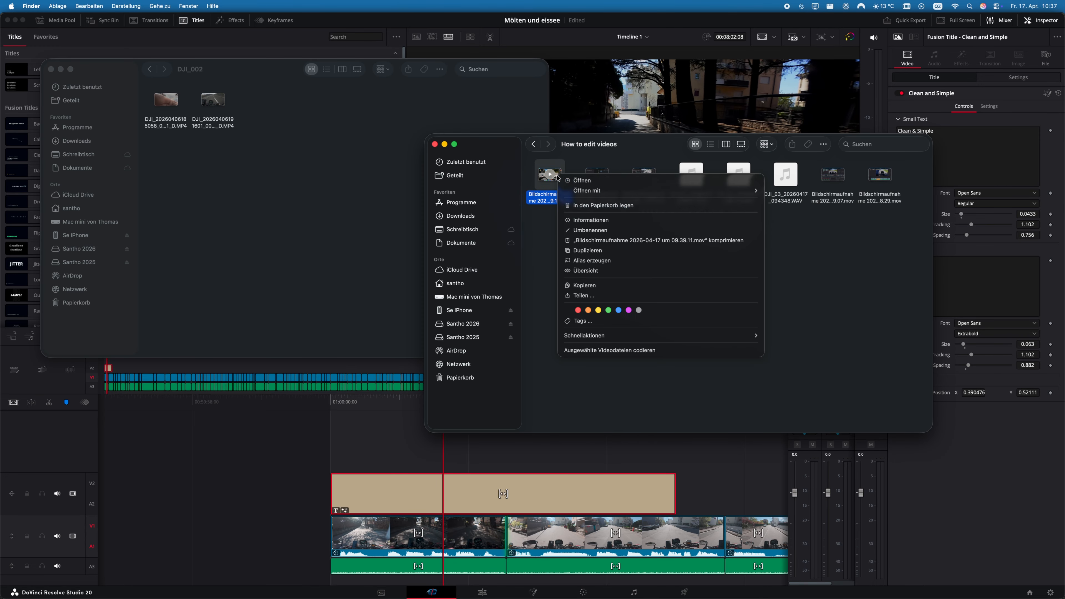
pyautogui.click(591, 219)
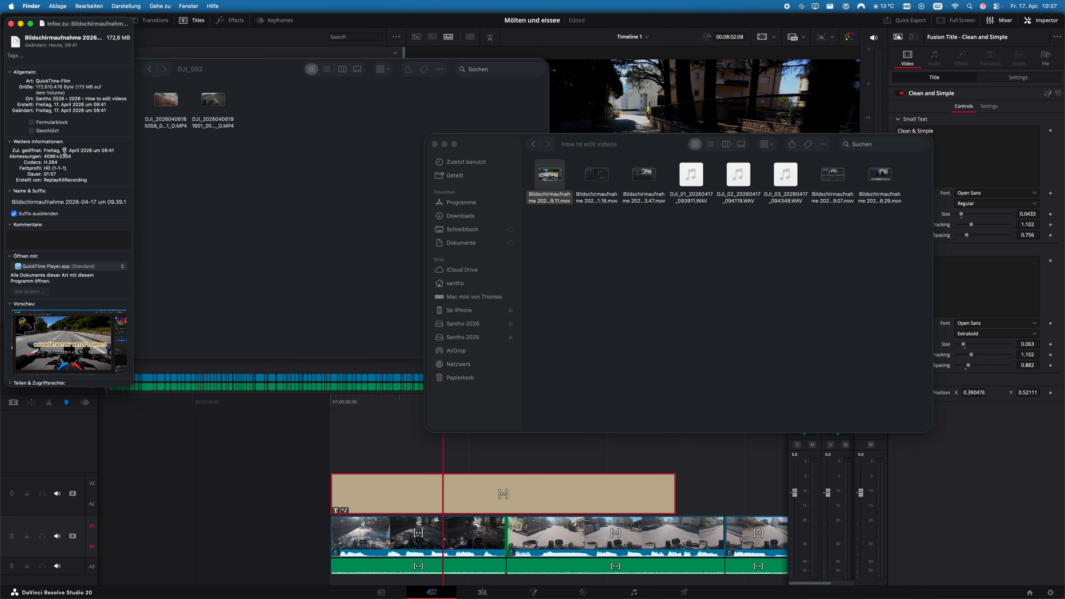
pyautogui.click(734, 26)
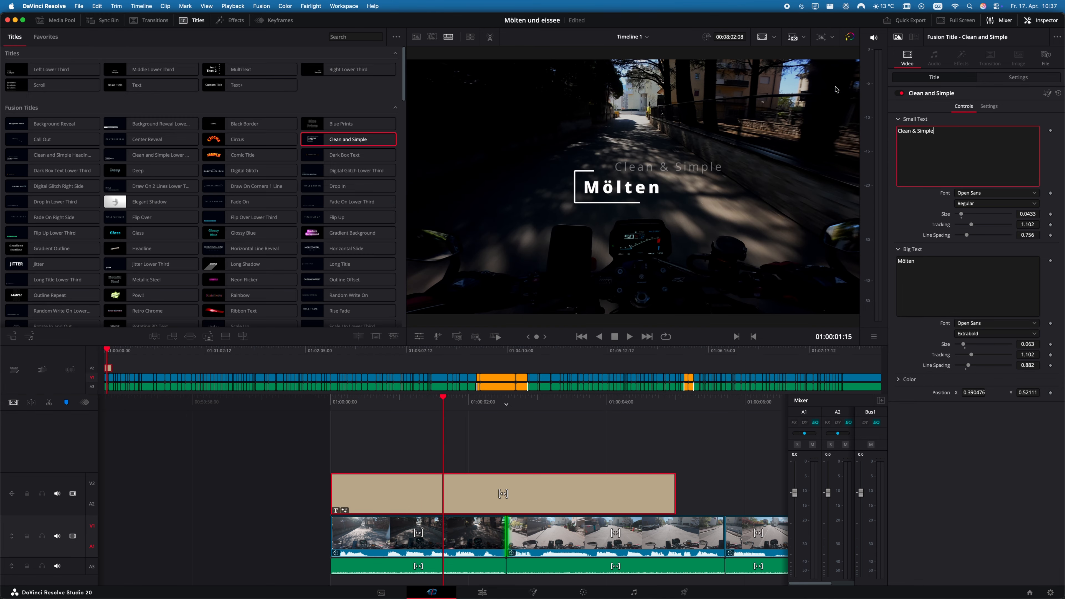
# - Set the title's small text to 17.04.2026 and shorten the title clip to about 3.4 seconds
pyautogui.press('super+a')
pyautogui.write('17.')
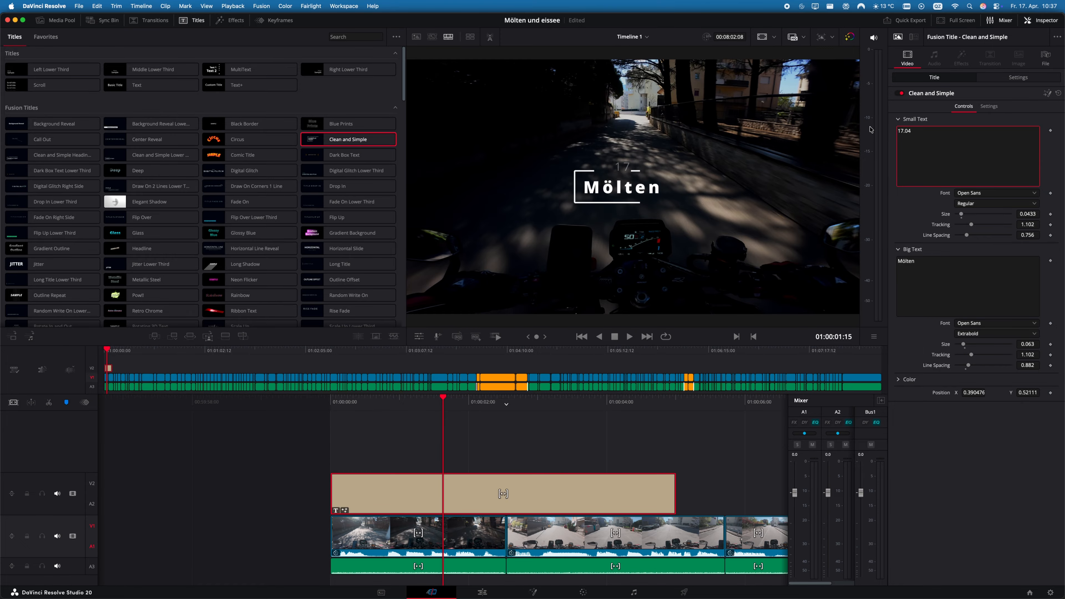
pyautogui.write('04.2026')
pyautogui.moveTo(674, 493); pyautogui.dragTo(424, 492)
pyautogui.click(506, 455)
# - Place the (New) YouTube Subscribe Button title above the video clips at about 36 seconds
pyautogui.scroll(-15, 278, 197)
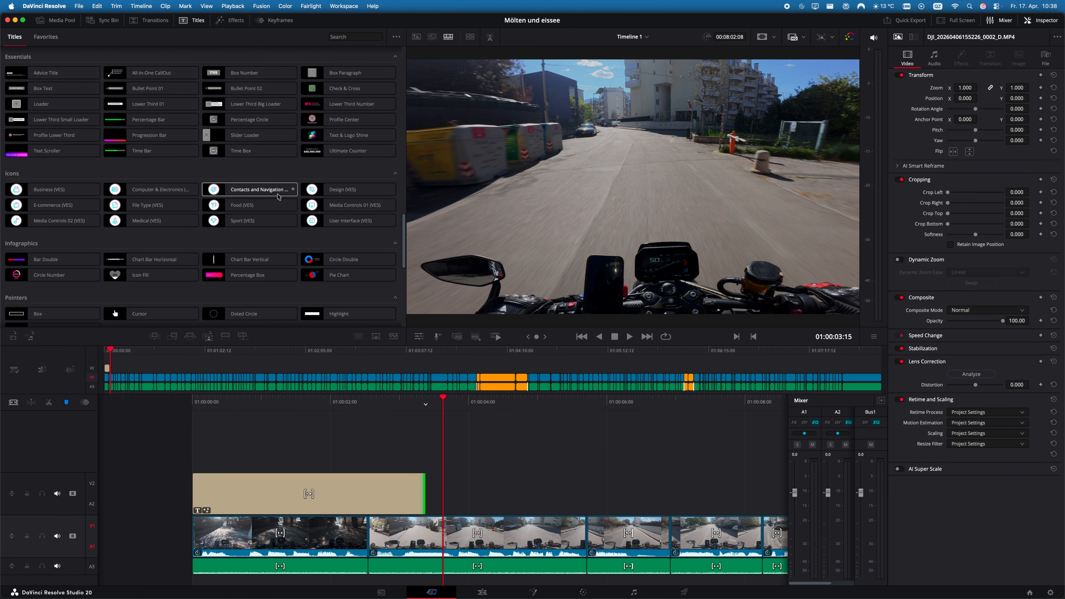
pyautogui.scroll(-3, 268, 218)
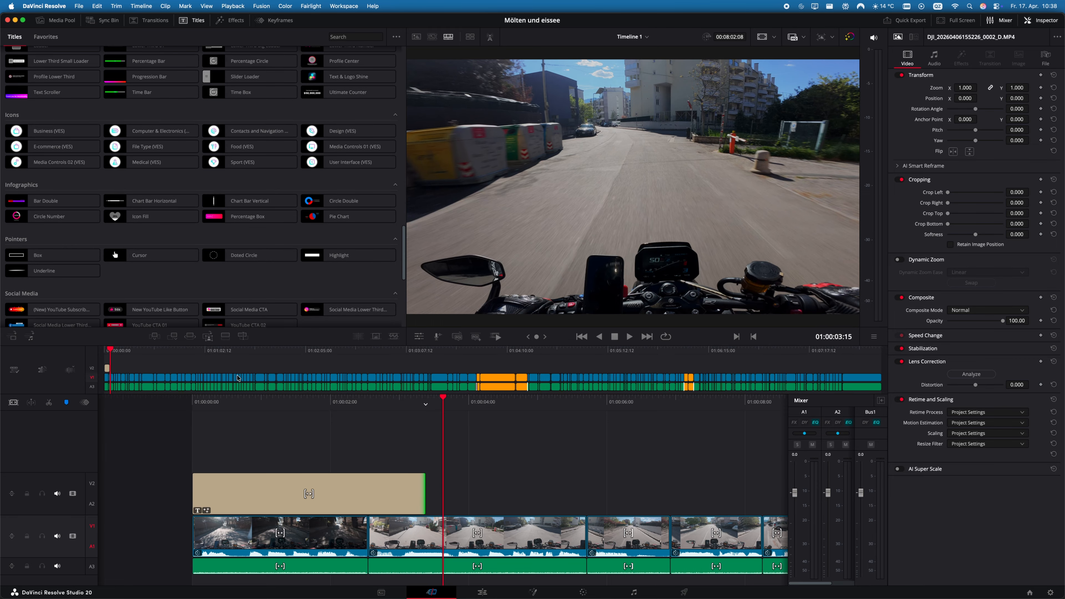
pyautogui.click(163, 351)
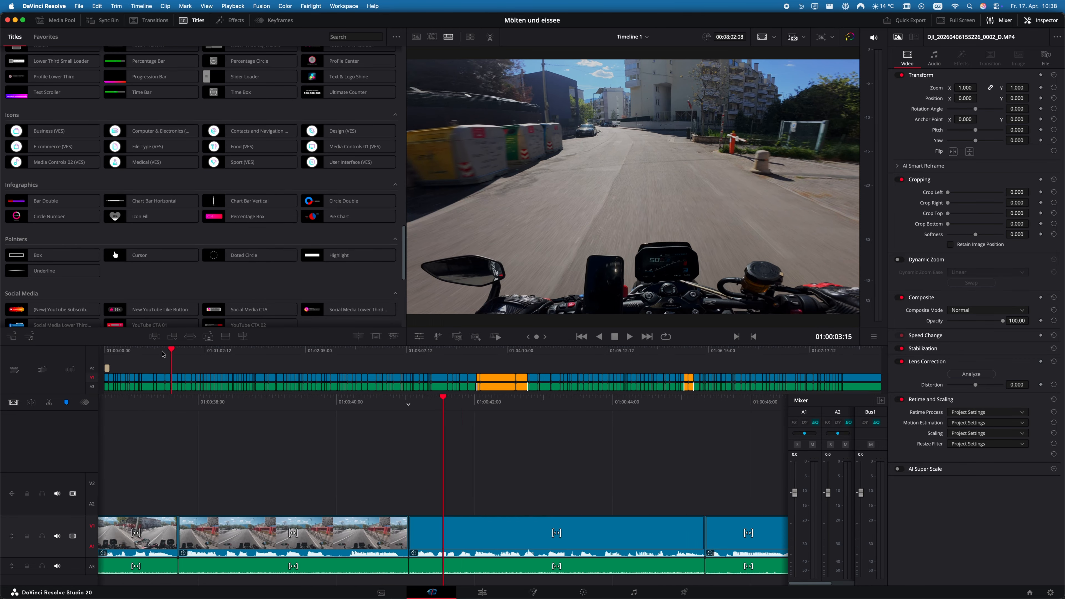
pyautogui.scroll(-3, 289, 249)
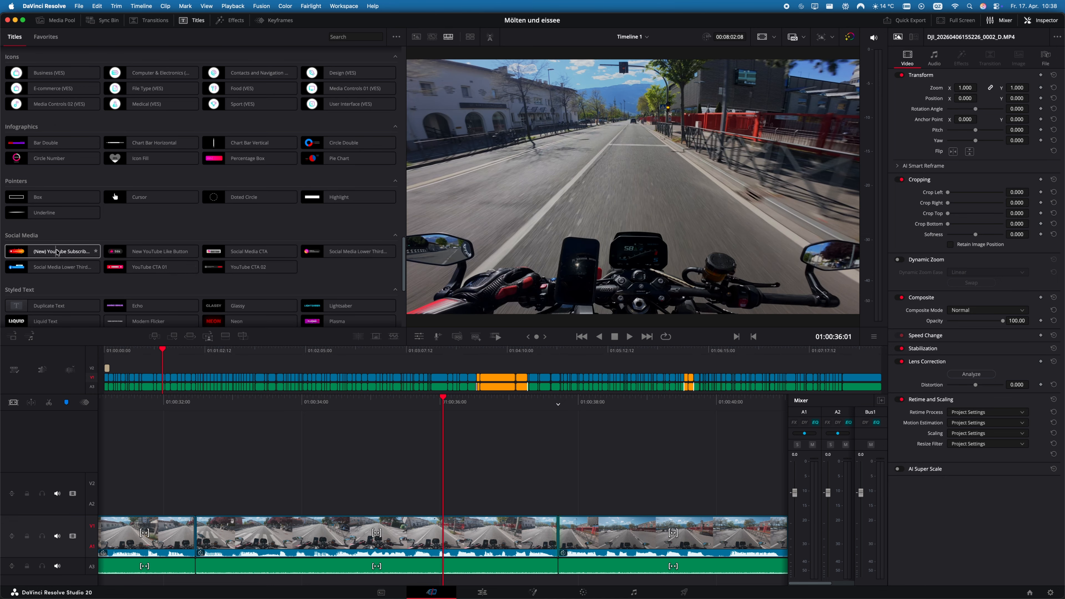
pyautogui.moveTo(57, 252); pyautogui.dragTo(164, 372)
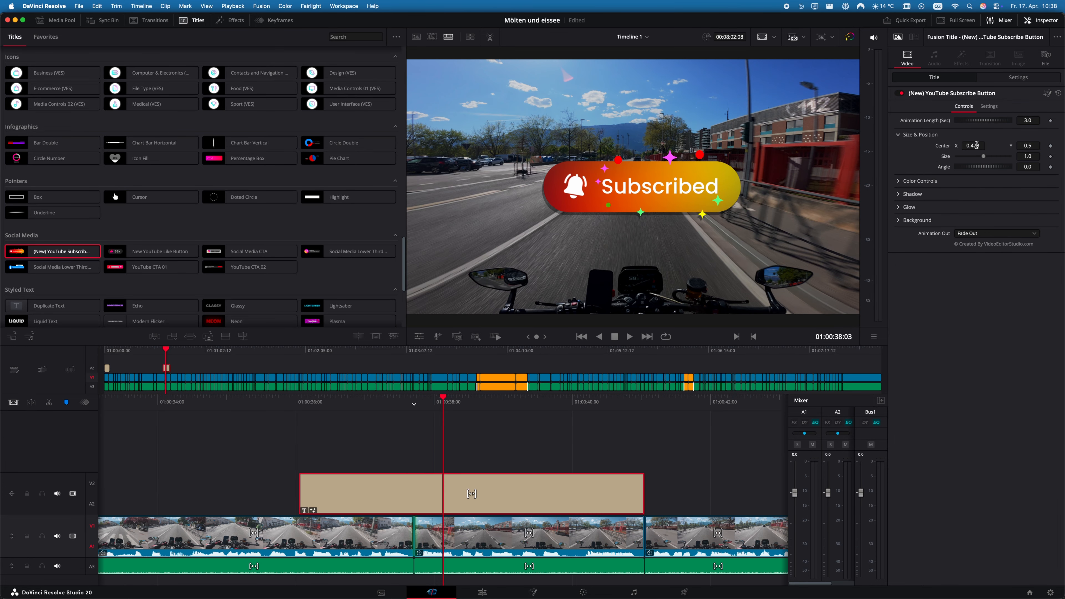
# - Set the size of the YouTube subscribe button title to 0.7 and play it back
pyautogui.click(1015, 156)
pyautogui.write('0.845')
pyautogui.press('Return')
pyautogui.doubleClick(1027, 156)
pyautogui.write('0.7')
pyautogui.press('Return')
pyautogui.press('space')
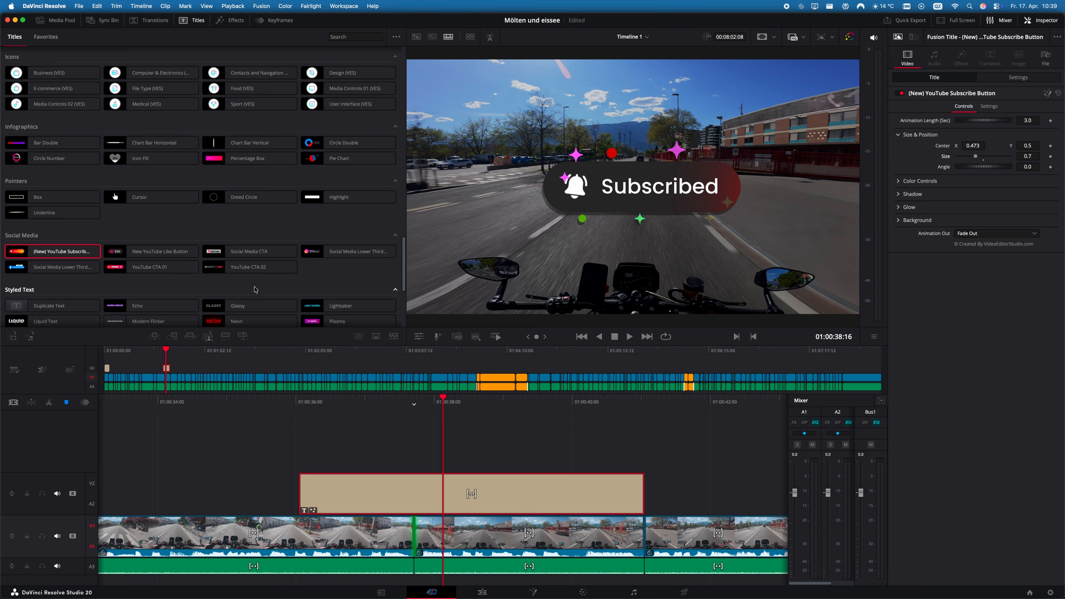
# - Open the To motoweihe 2026 project and copy the five YouTube title clips following the first title on its upper track
pyautogui.click(1030, 592)
pyautogui.click(420, 222)
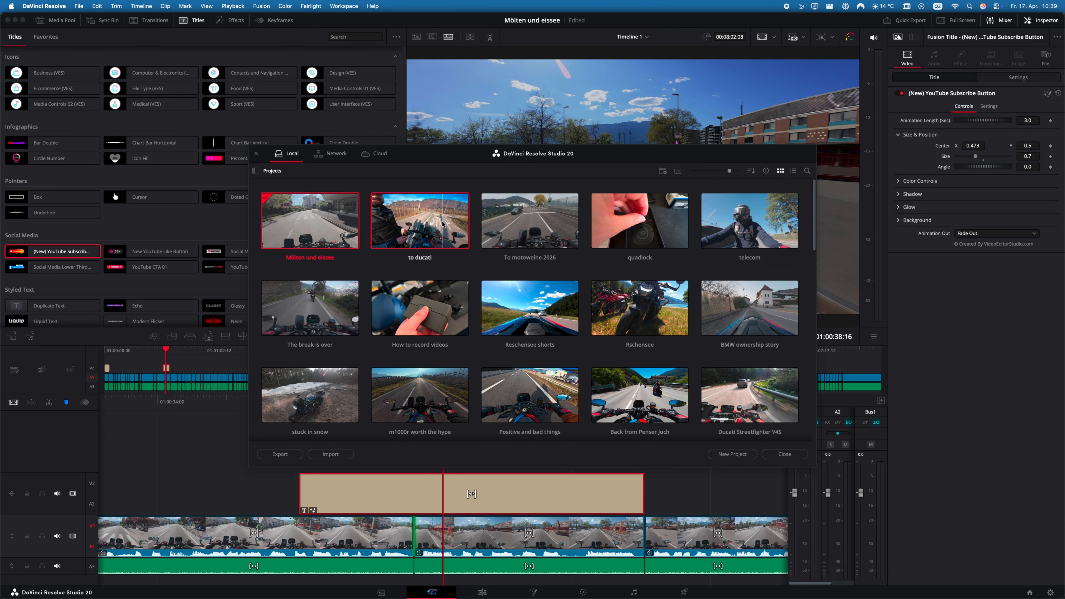
pyautogui.doubleClick(510, 222)
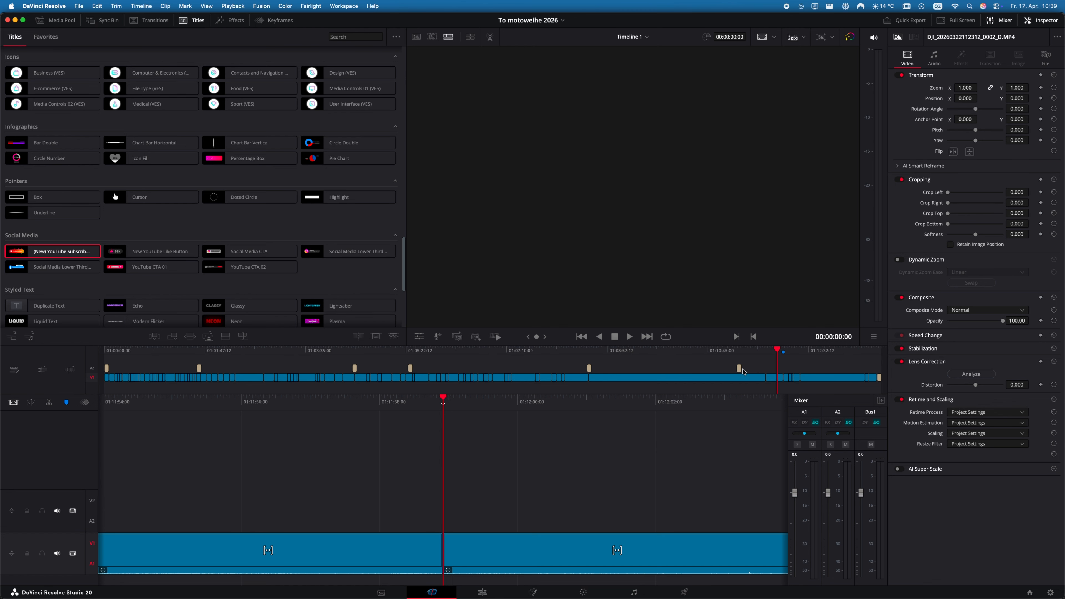
pyautogui.moveTo(381, 381); pyautogui.dragTo(188, 368)
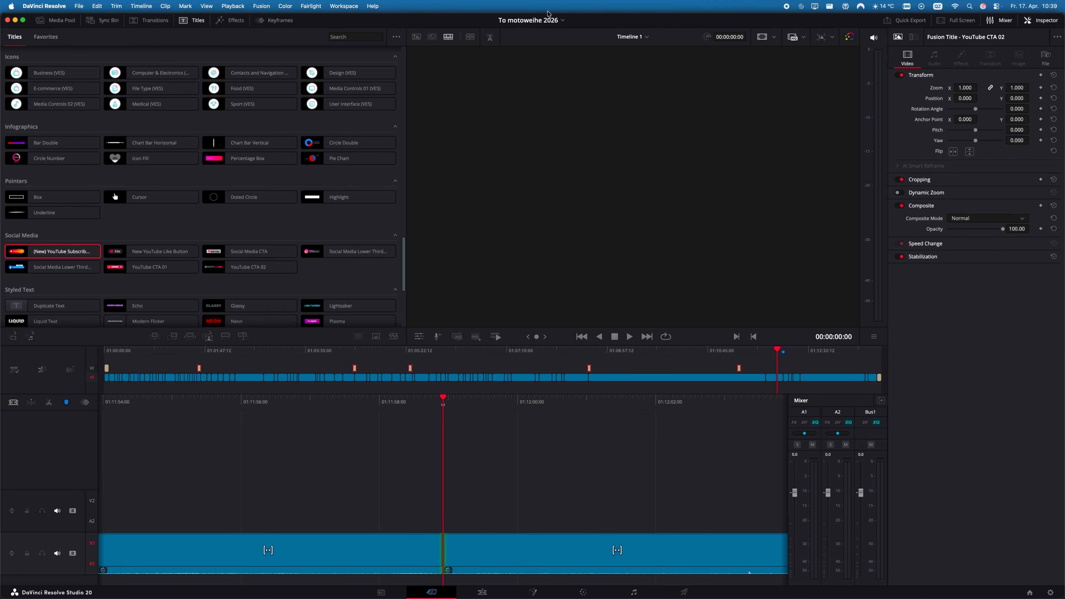
# - Switch back to the Mölten und eissee project and paste the copied titles above the video from about 1:13
pyautogui.click(548, 22)
pyautogui.click(542, 36)
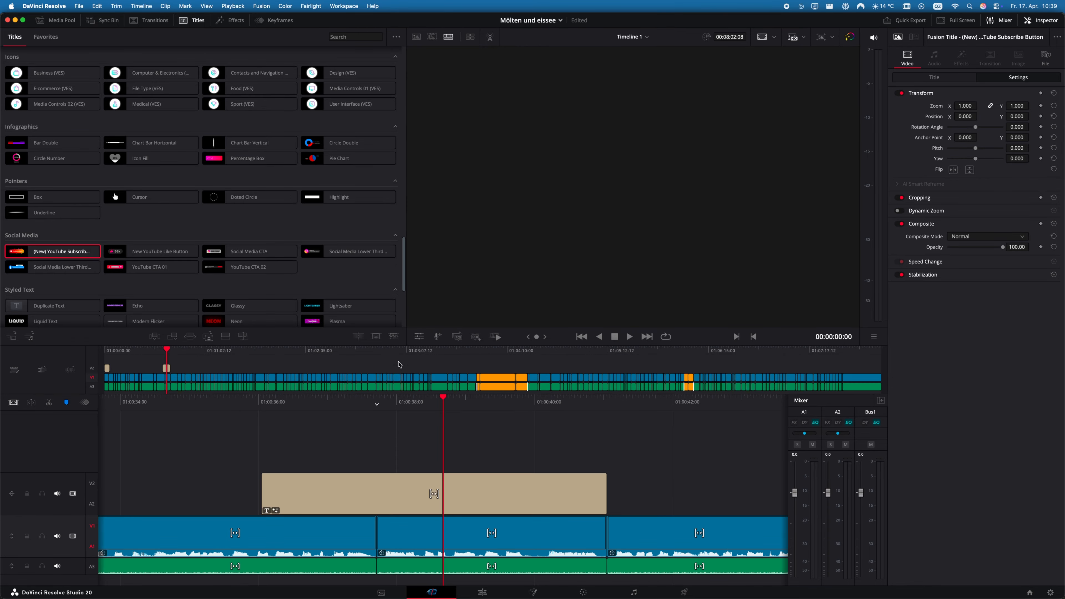
pyautogui.click(221, 352)
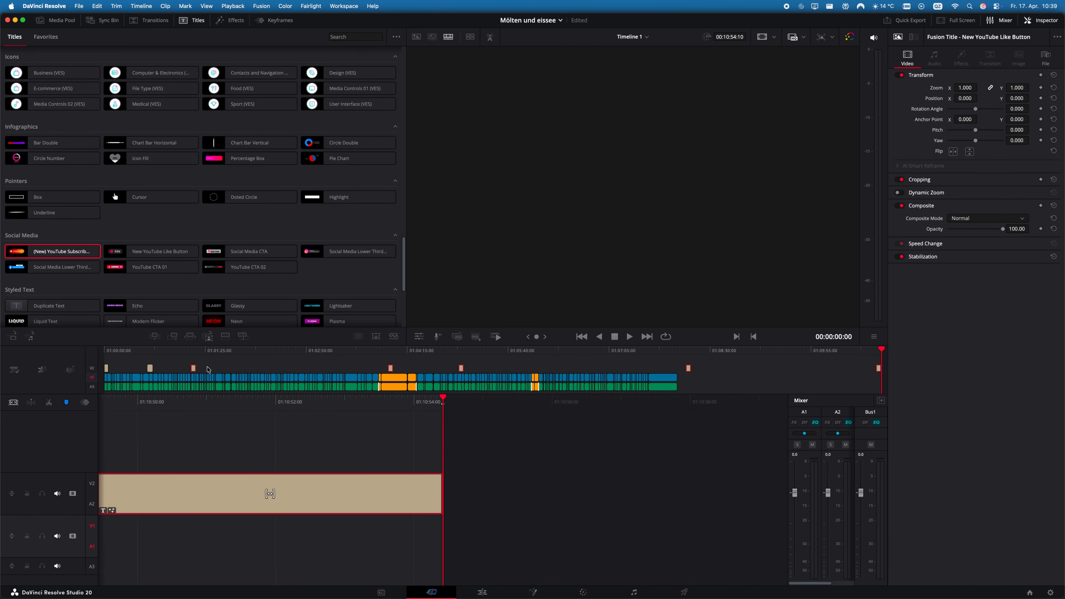
pyautogui.click(193, 368)
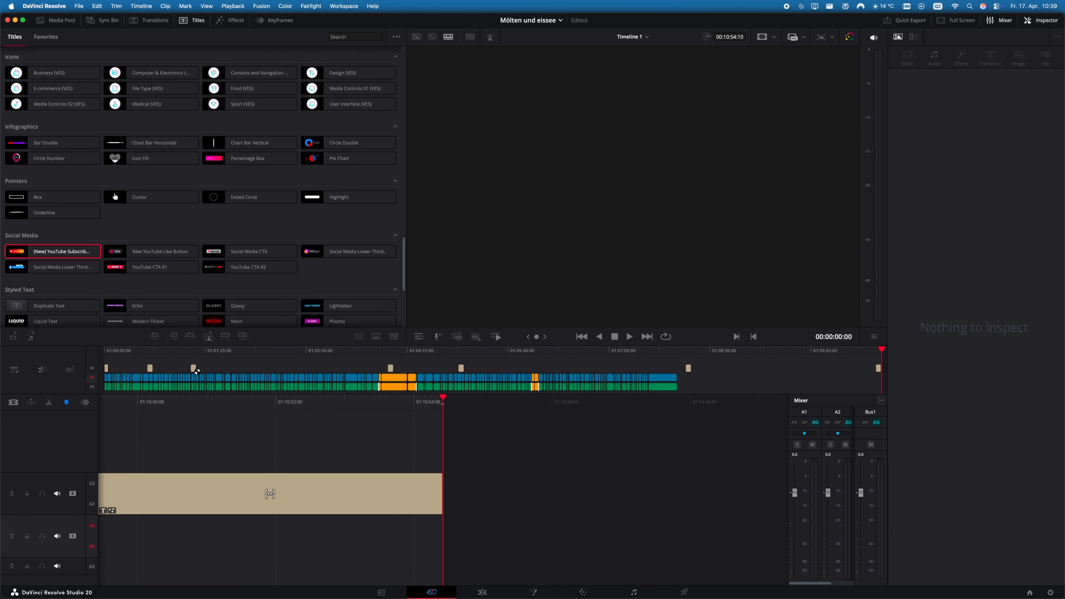
pyautogui.click(194, 351)
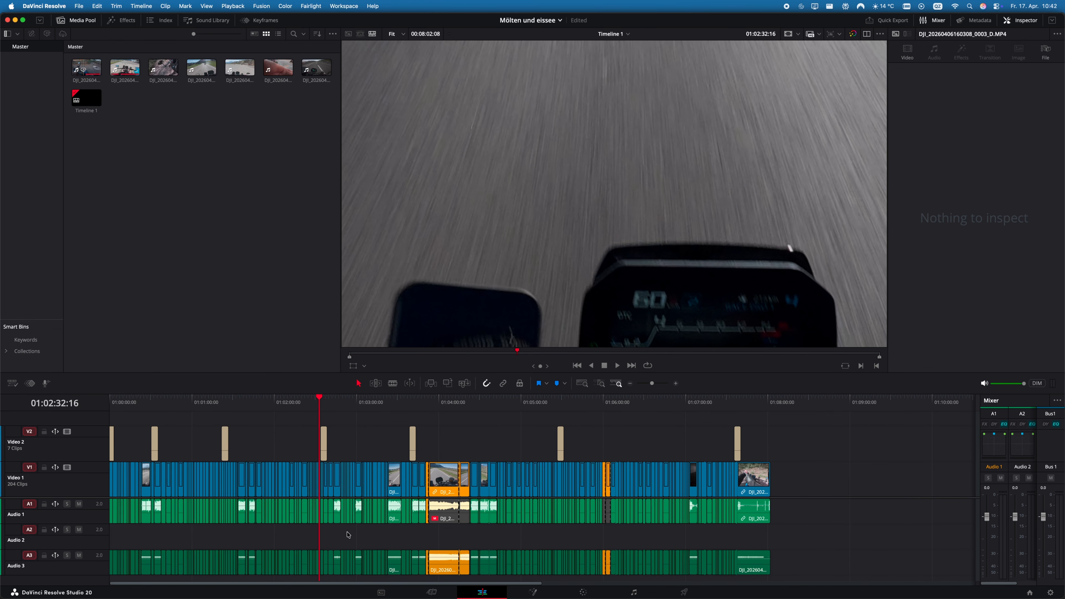
# - On the Edit page, delete the timeline's empty tracks
pyautogui.rightClick(97, 541)
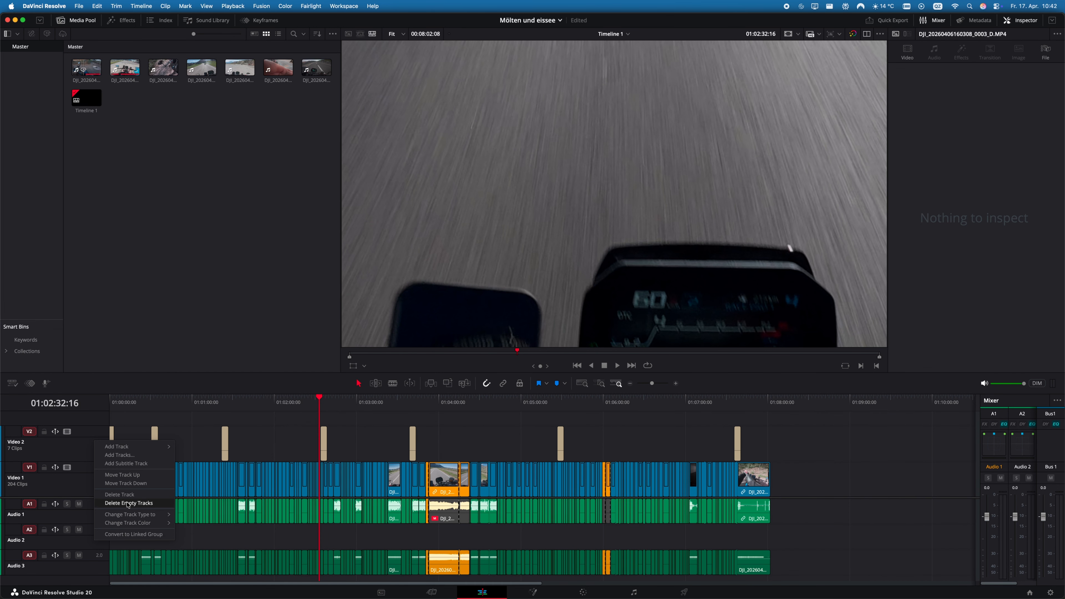
pyautogui.click(128, 503)
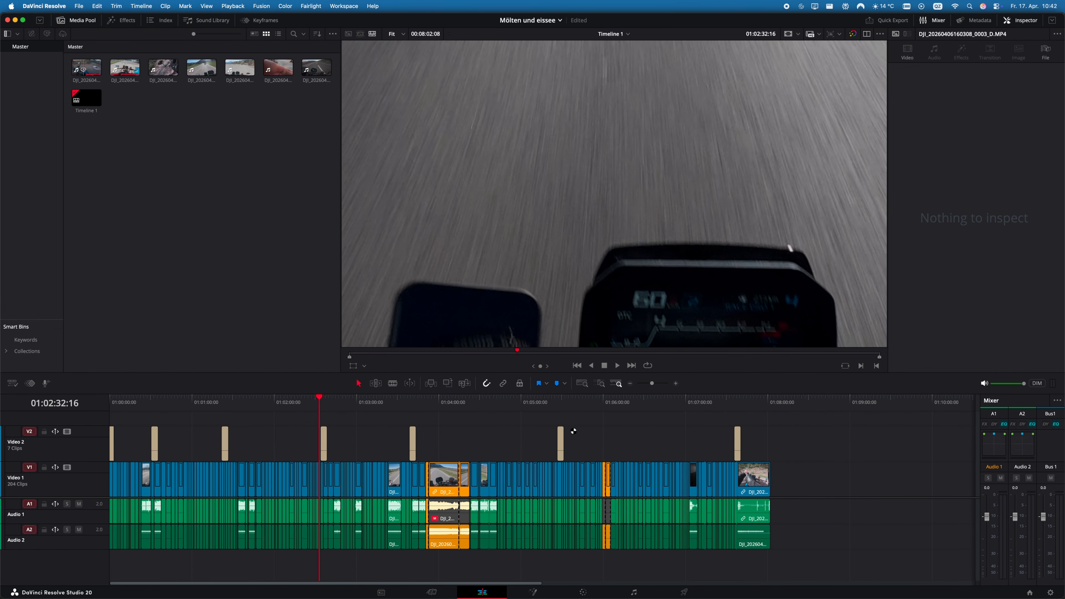
# - On the Deliver page, set the export location to the Molten und Eissee folder inside the 2026 folder of the 2026 drive
pyautogui.click(671, 593)
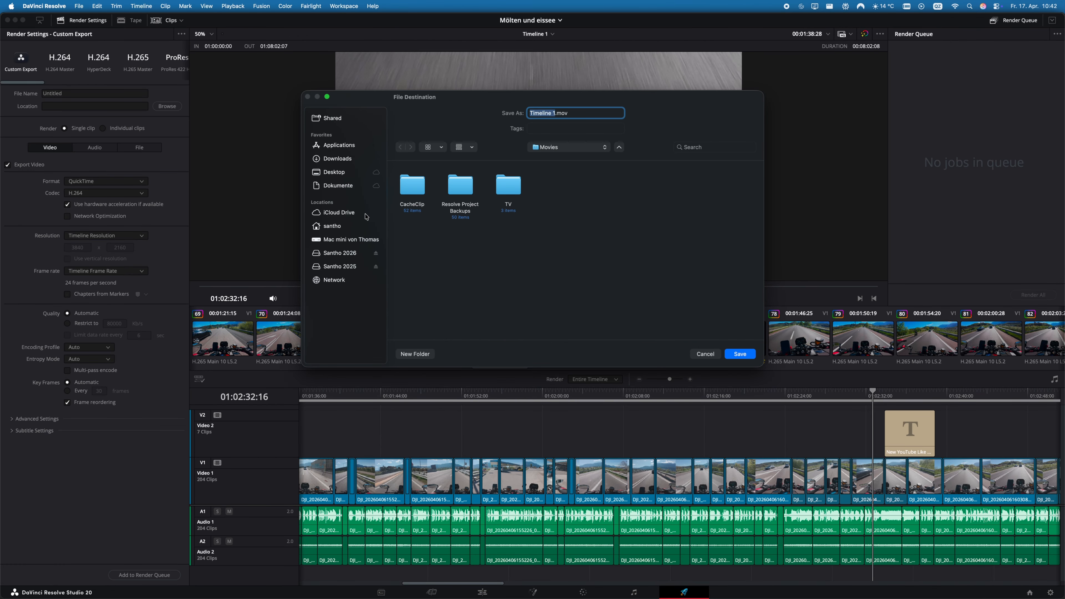
pyautogui.click(341, 253)
pyautogui.doubleClick(421, 193)
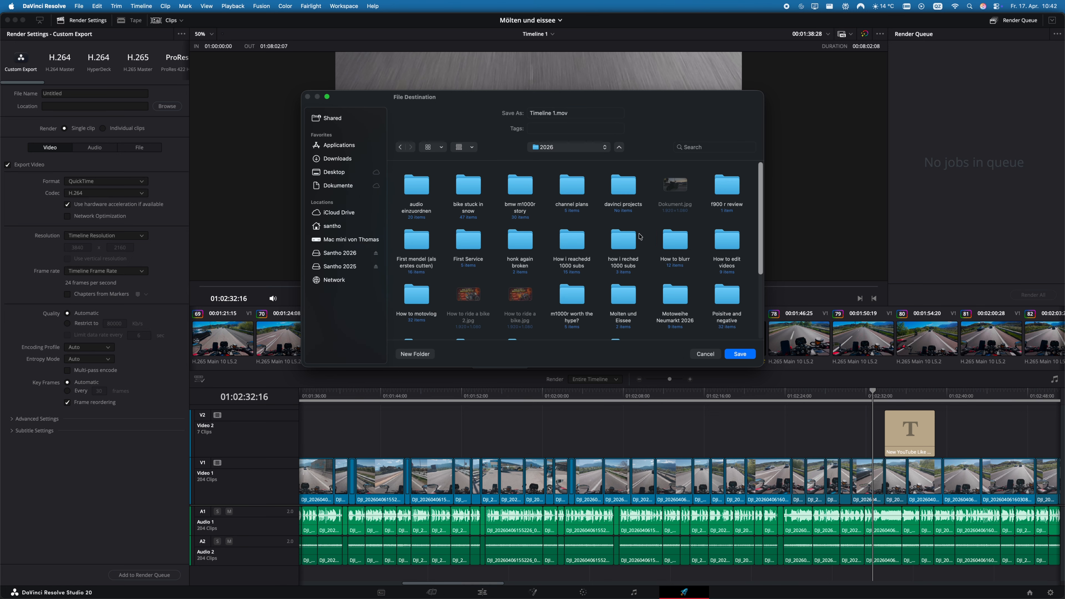
pyautogui.scroll(-2, 545, 235)
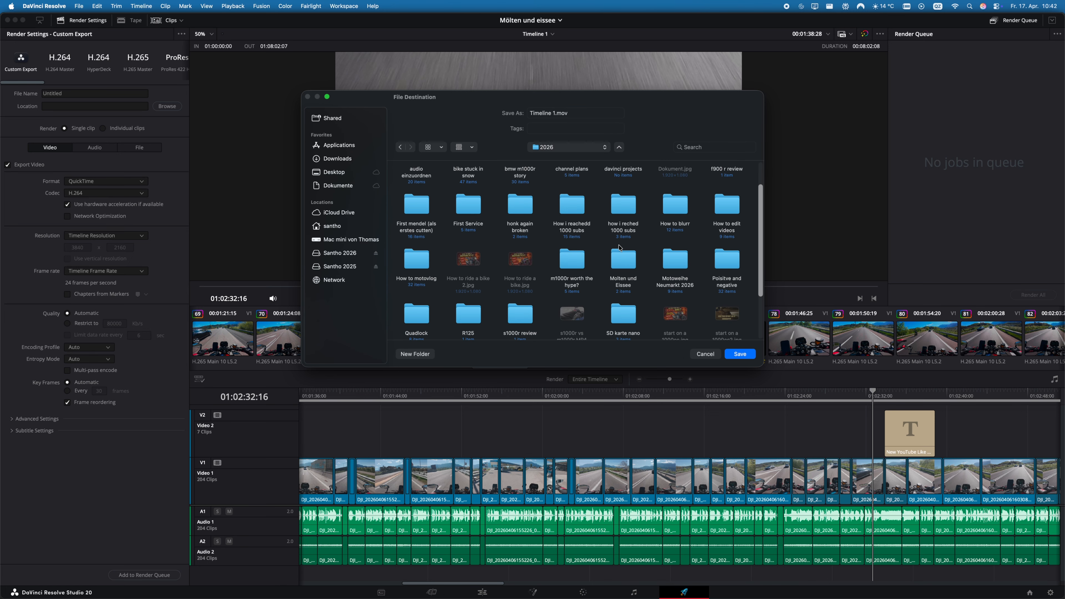
pyautogui.doubleClick(625, 262)
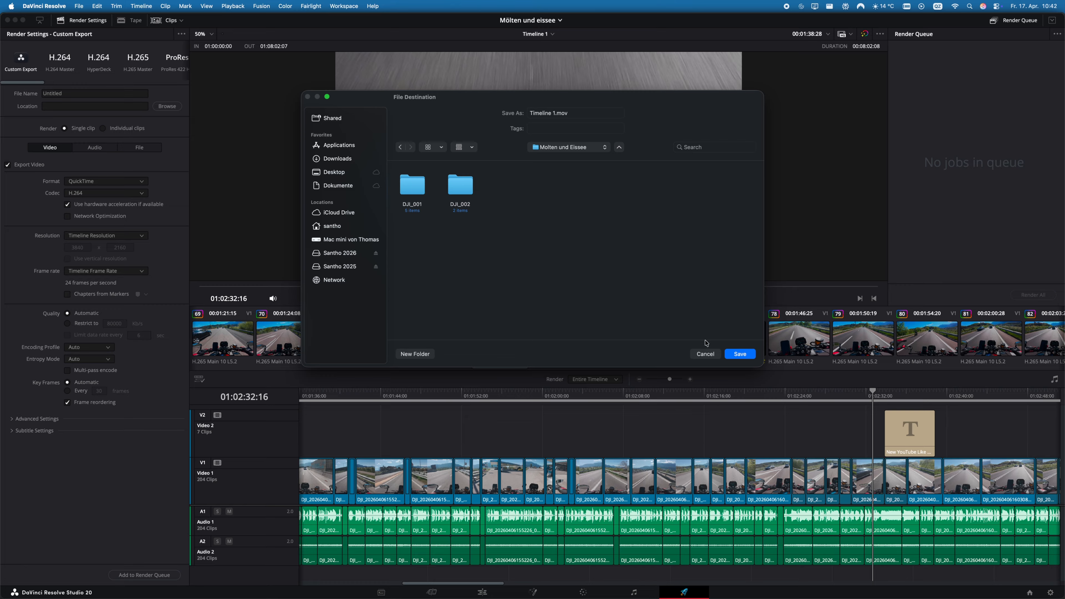
pyautogui.click(741, 354)
# - Change the export's file name to To mölten
pyautogui.click(86, 94)
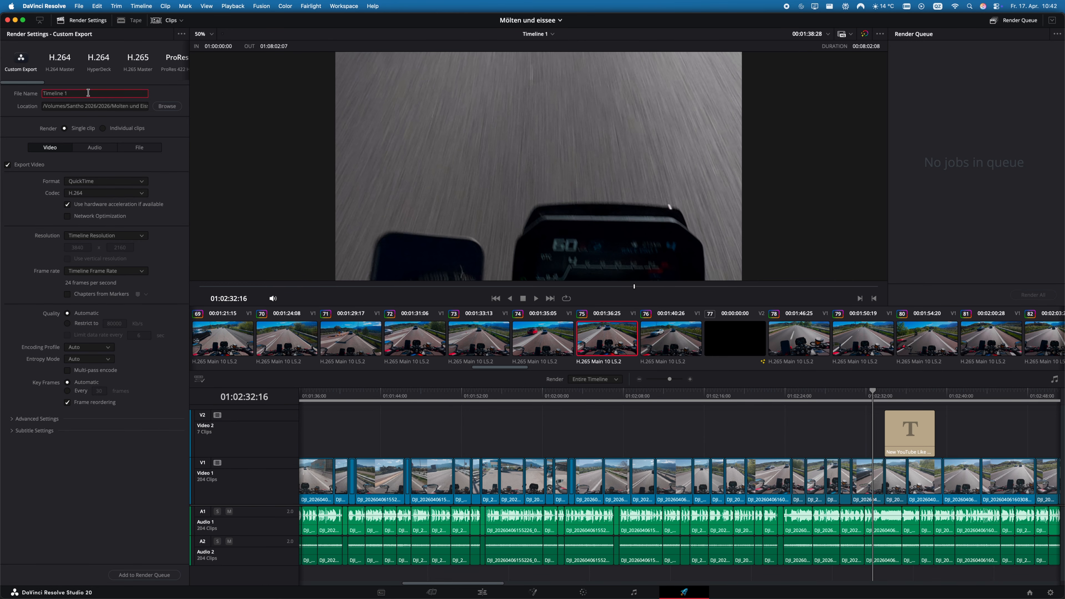
pyautogui.moveTo(88, 93); pyautogui.dragTo(40, 91)
pyautogui.press('BackSpace')
pyautogui.click(84, 488)
# - Try enabling subtitle export with the Burn into video format
pyautogui.click(33, 430)
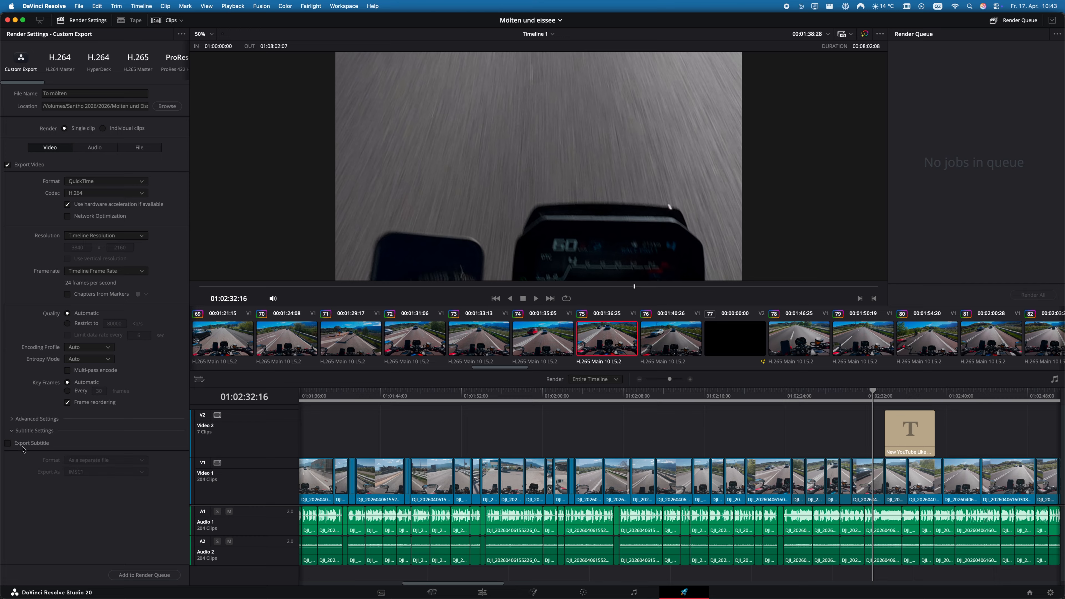
pyautogui.click(8, 443)
pyautogui.click(83, 463)
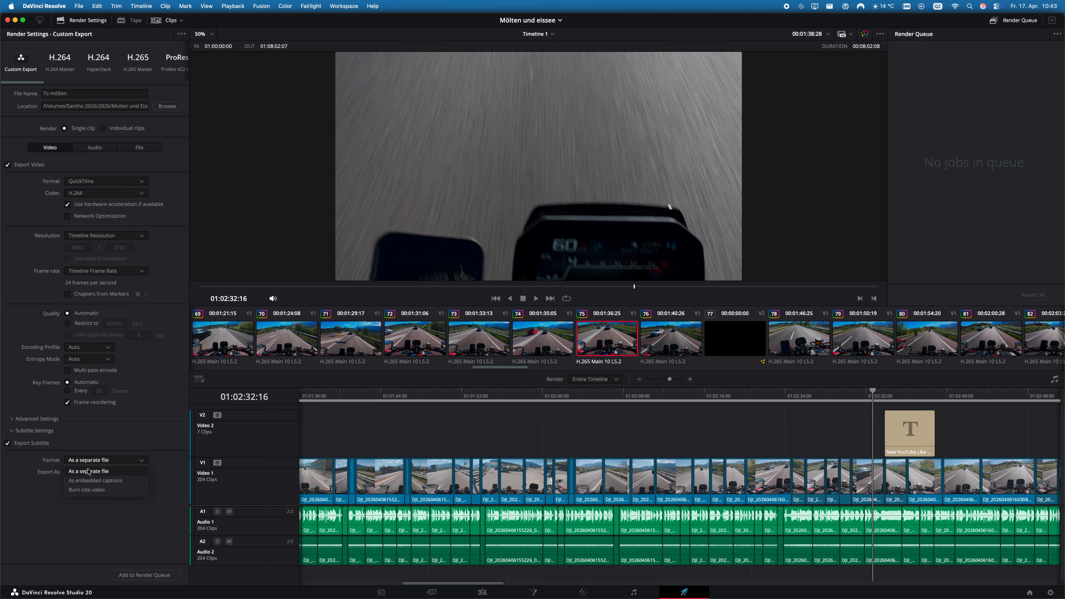
pyautogui.click(83, 490)
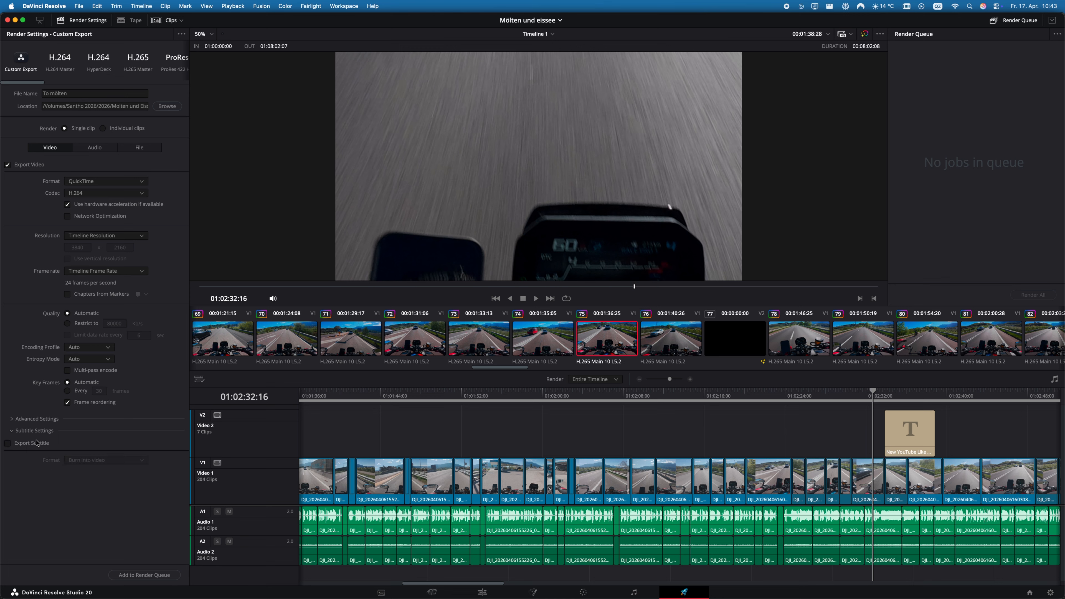
pyautogui.click(34, 431)
# - Examine the advanced render settings of the custom export
pyautogui.click(36, 418)
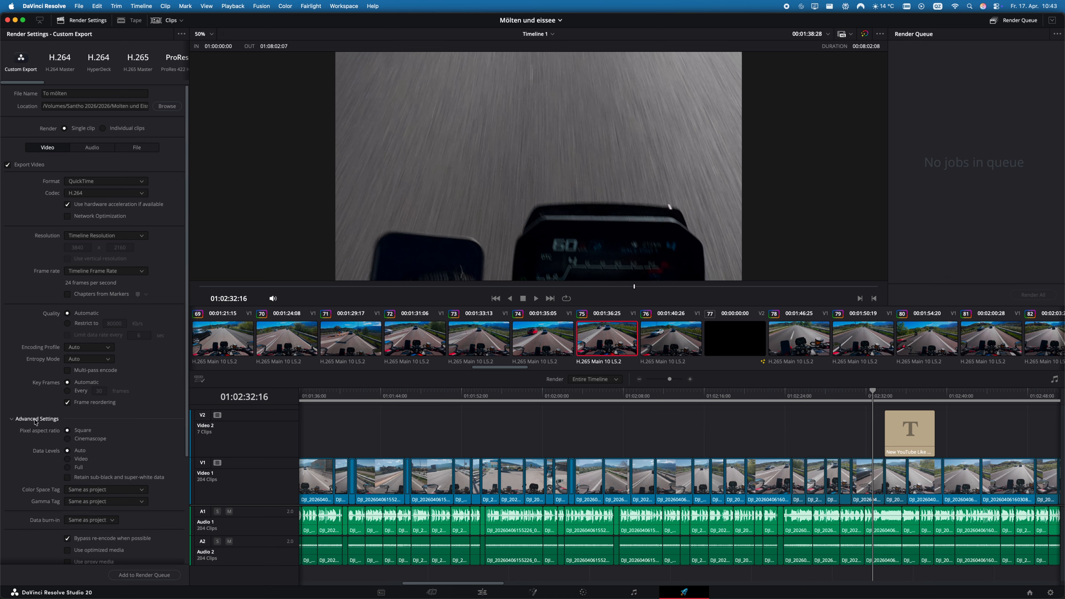
pyautogui.scroll(-5, 74, 414)
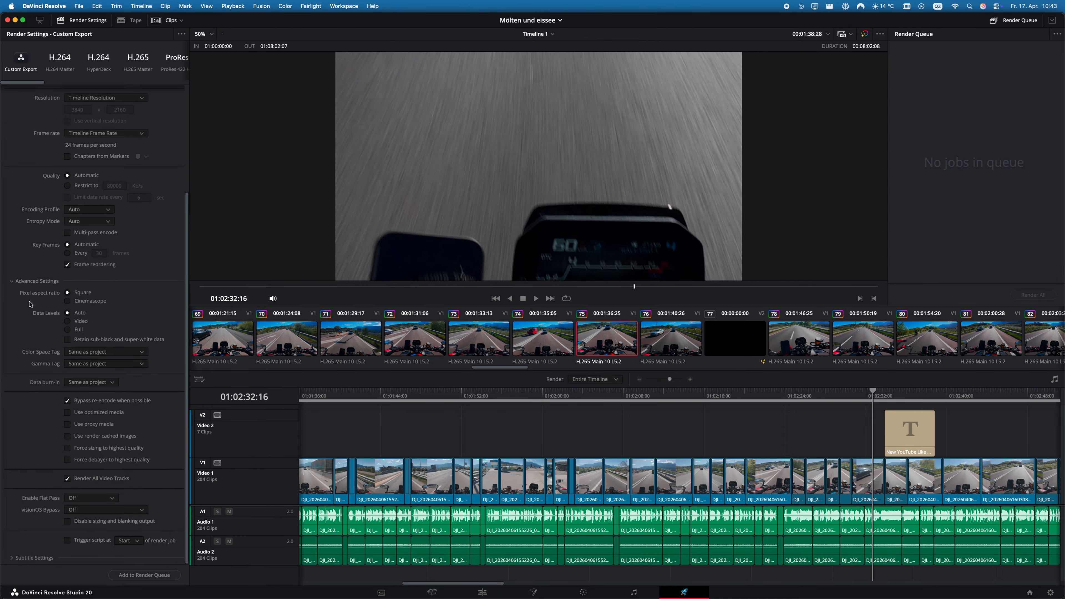
pyautogui.click(35, 281)
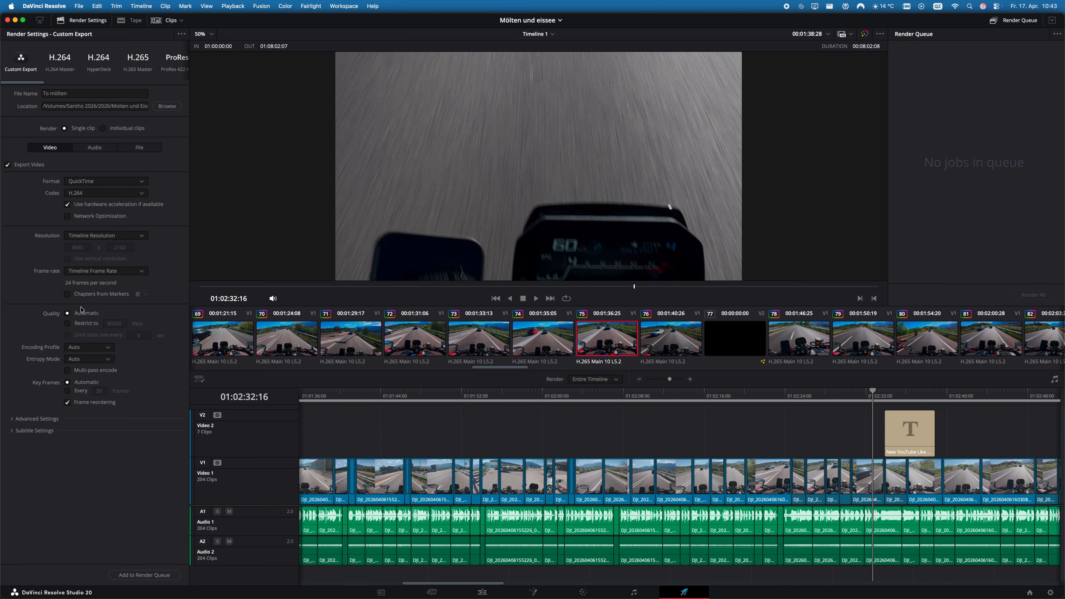
# - Check the audio, video and file settings, add the To mölten export to the render queue and render all jobs
pyautogui.click(96, 147)
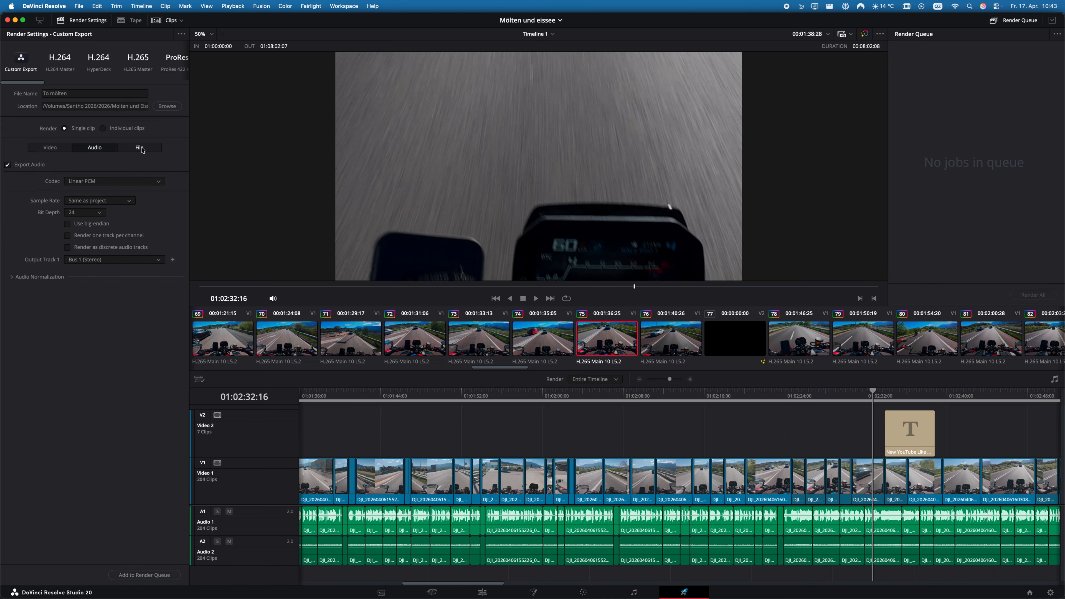
pyautogui.click(141, 149)
pyautogui.click(65, 149)
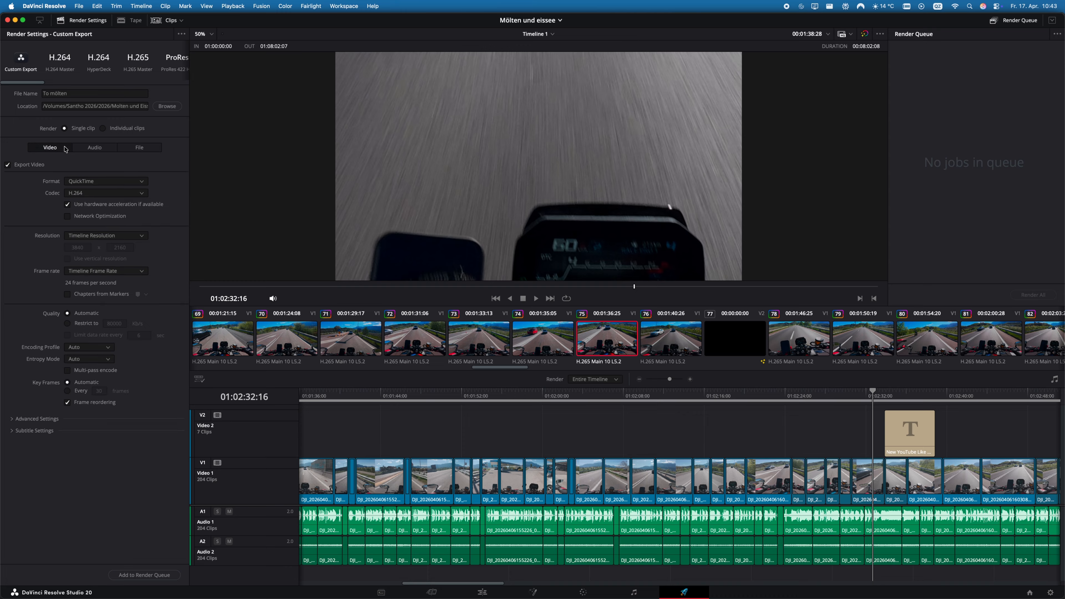
pyautogui.click(140, 147)
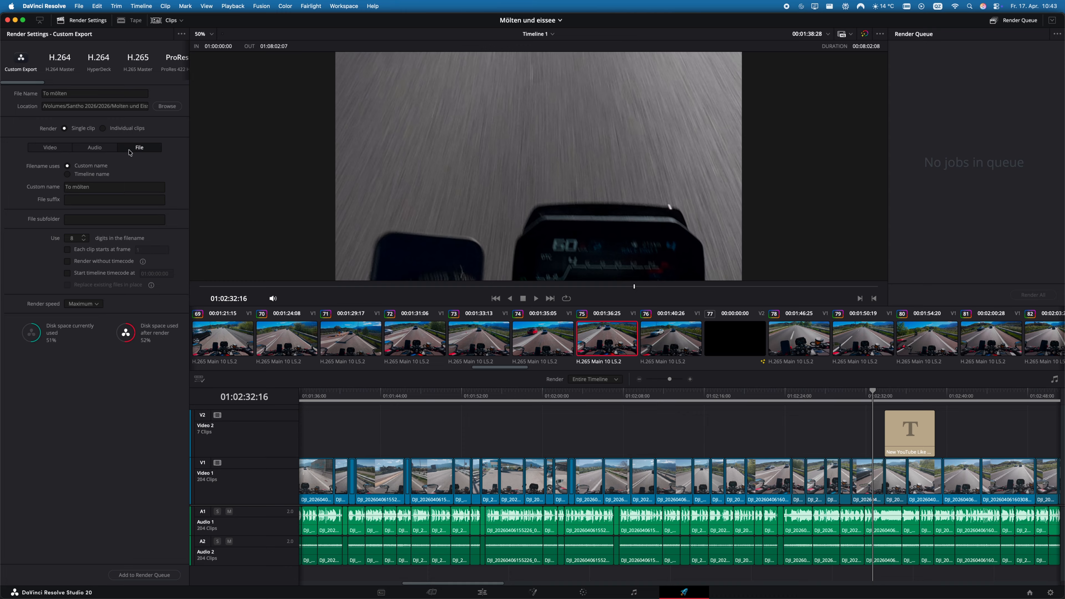
pyautogui.click(152, 572)
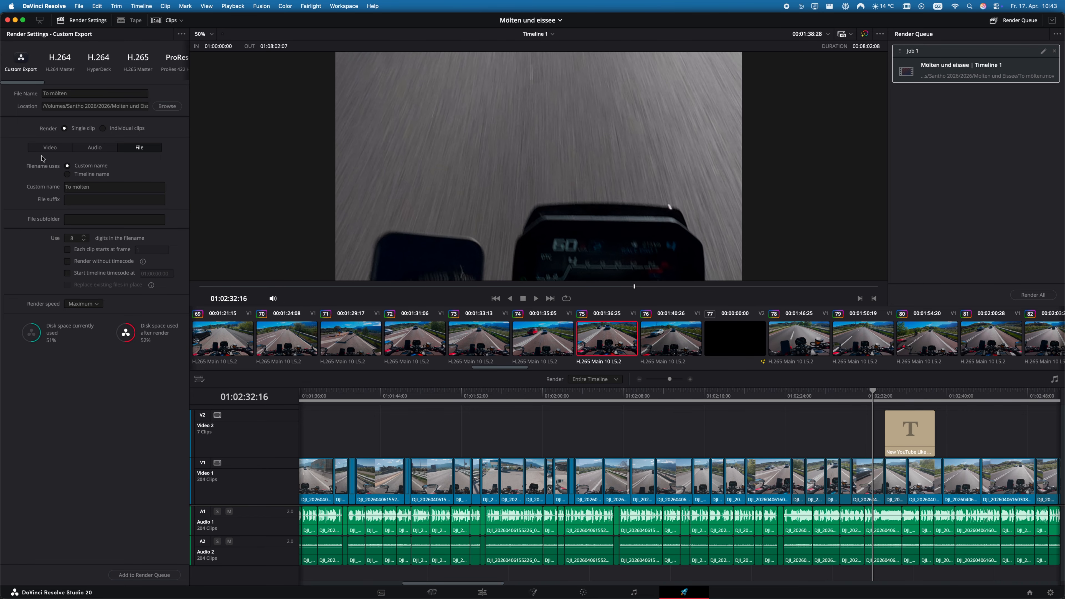
pyautogui.click(49, 149)
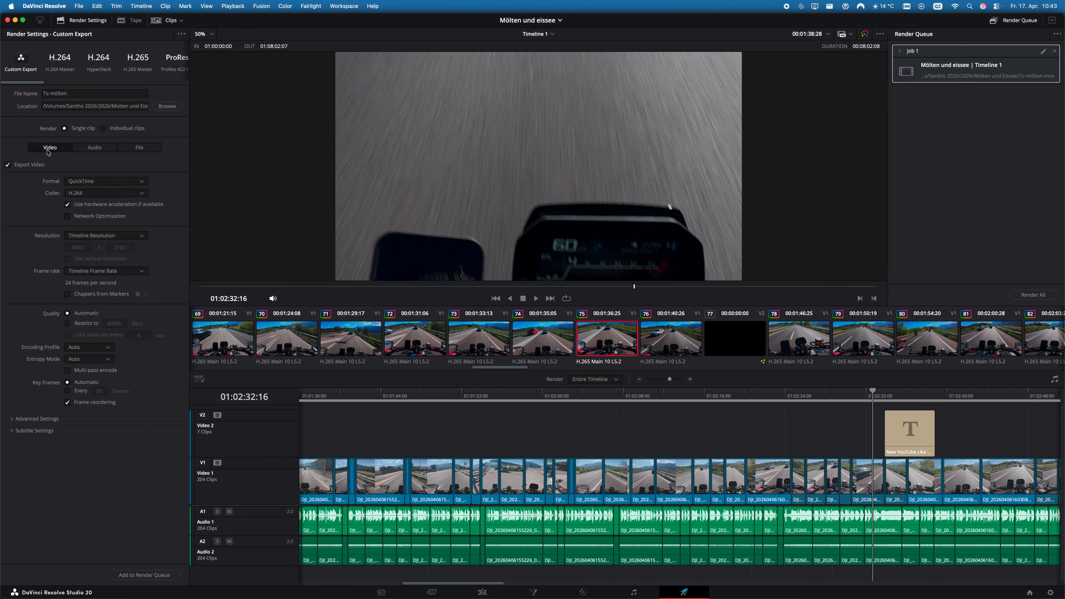
pyautogui.click(1046, 295)
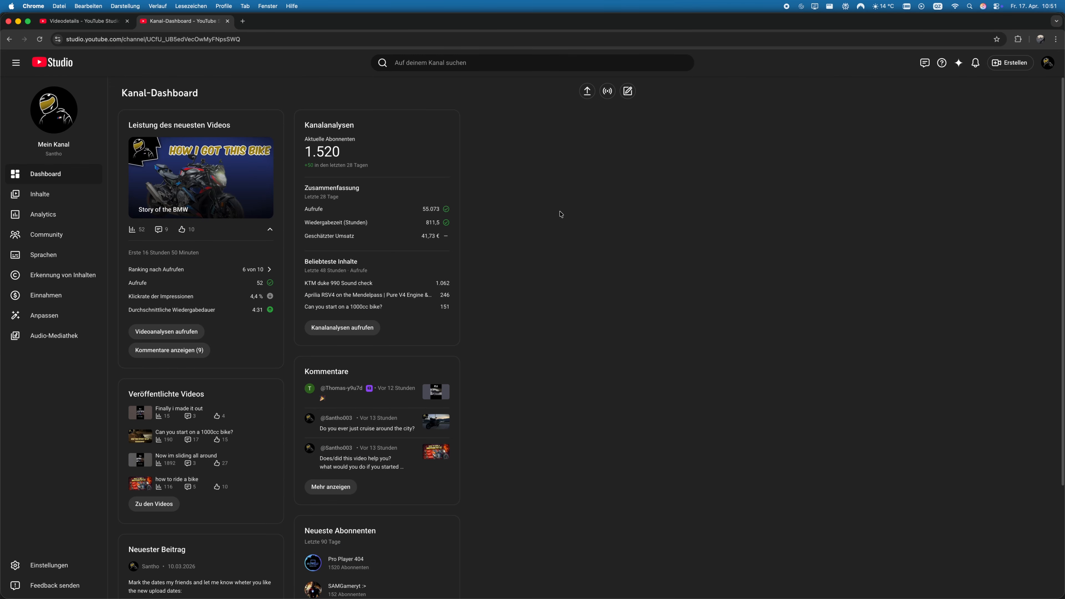
# - In YouTube Studio, start a new video upload and add To mölten.mov from the Molten und Eissee folder
pyautogui.click(588, 92)
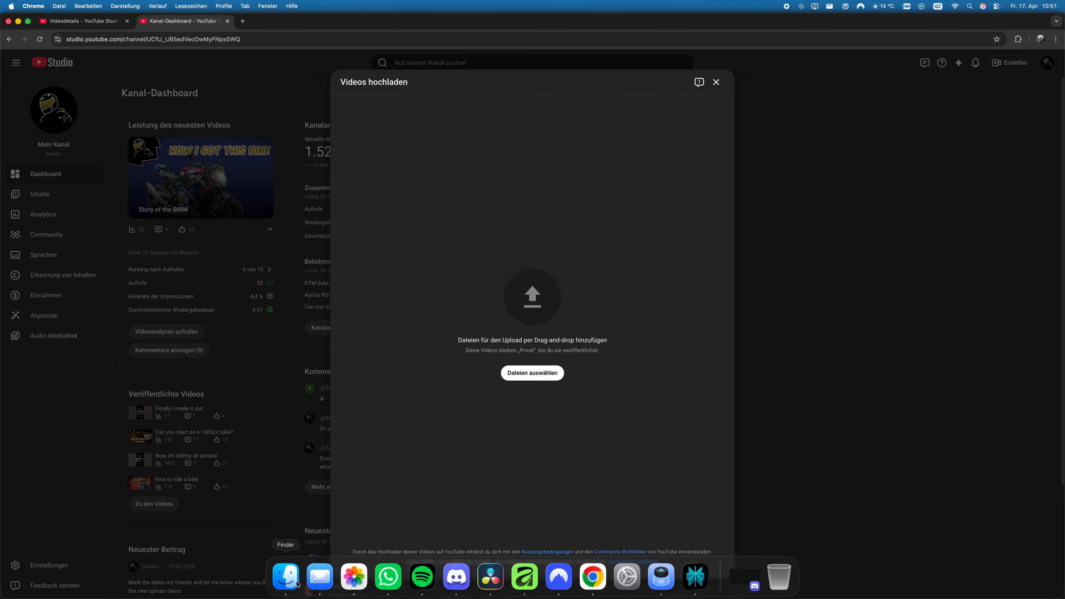
pyautogui.click(285, 576)
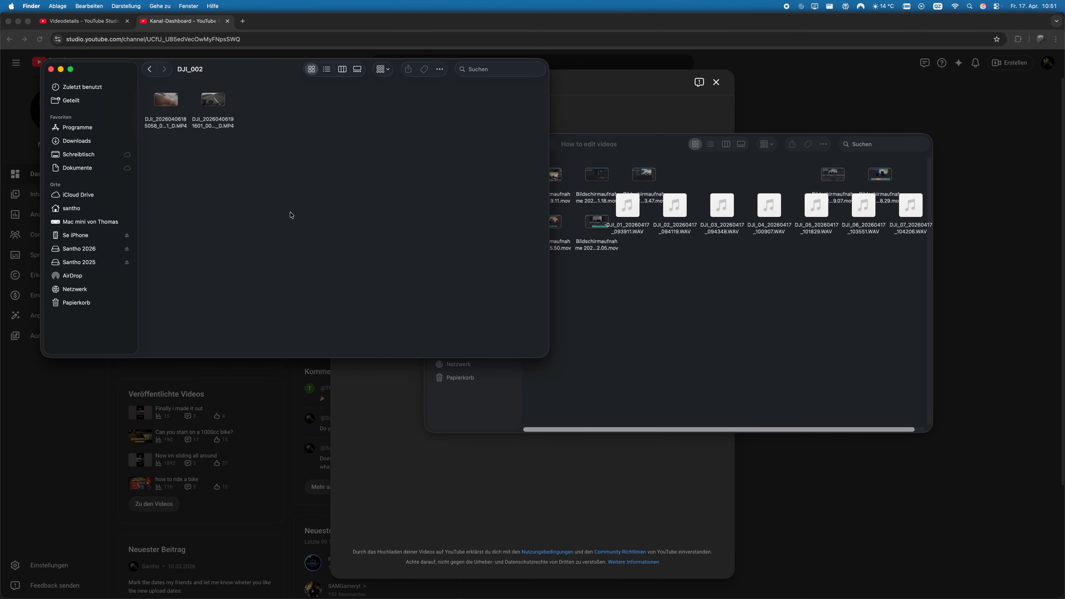
pyautogui.click(149, 69)
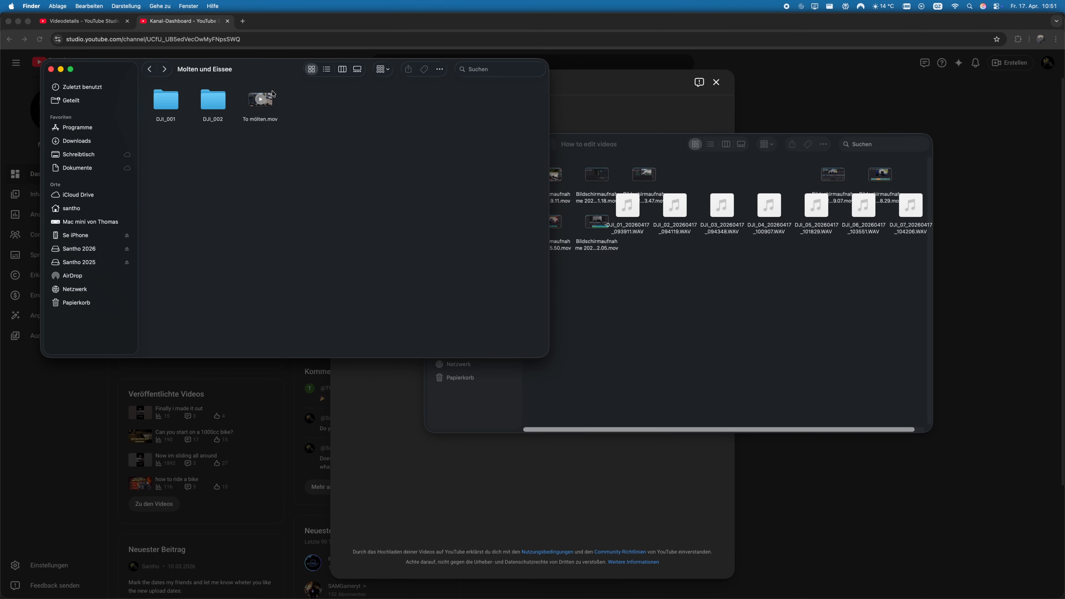
pyautogui.moveTo(274, 76); pyautogui.dragTo(710, 244)
pyautogui.moveTo(652, 143); pyautogui.dragTo(750, 133)
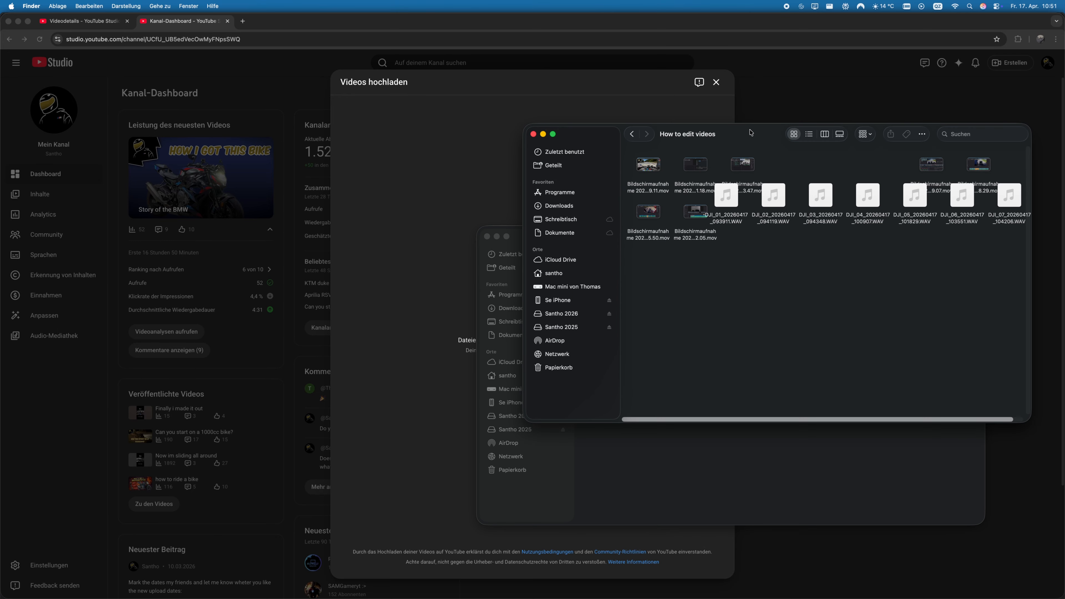
pyautogui.click(610, 465)
pyautogui.moveTo(696, 269); pyautogui.dragTo(402, 291)
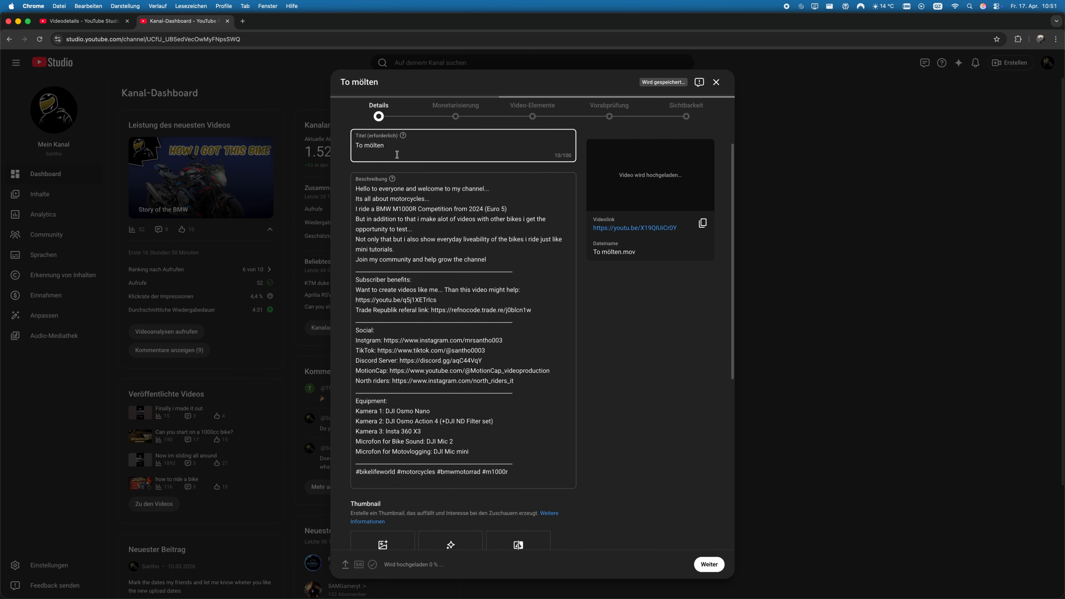
# - Expand and review the To mölten video's additional details, keep them as they are and continue to the monetization settings
pyautogui.scroll(-7, 575, 403)
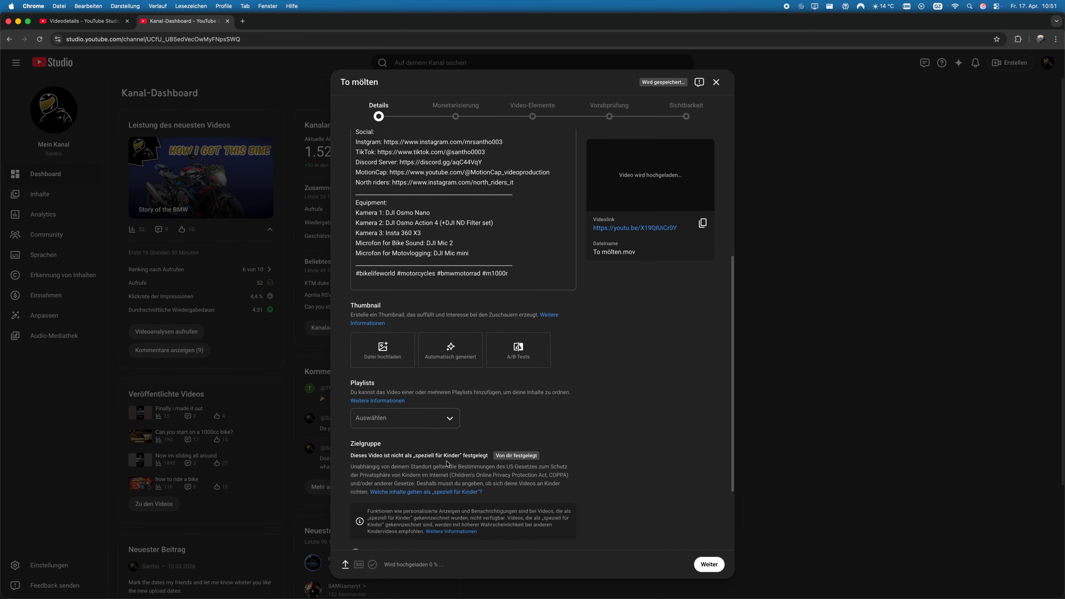
pyautogui.click(376, 529)
pyautogui.scroll(-3, 503, 491)
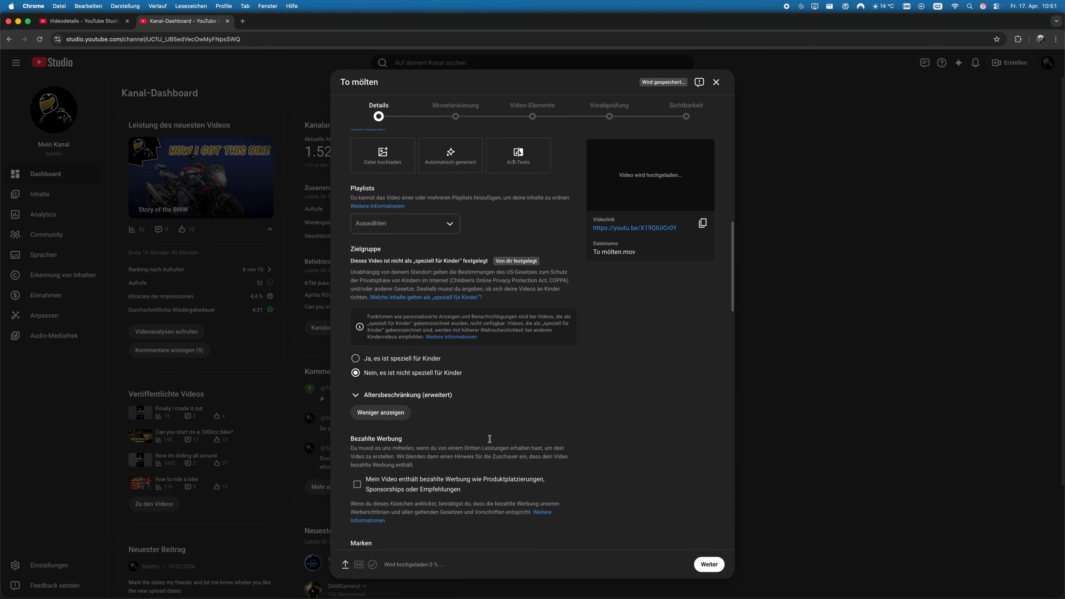
pyautogui.scroll(-8, 627, 520)
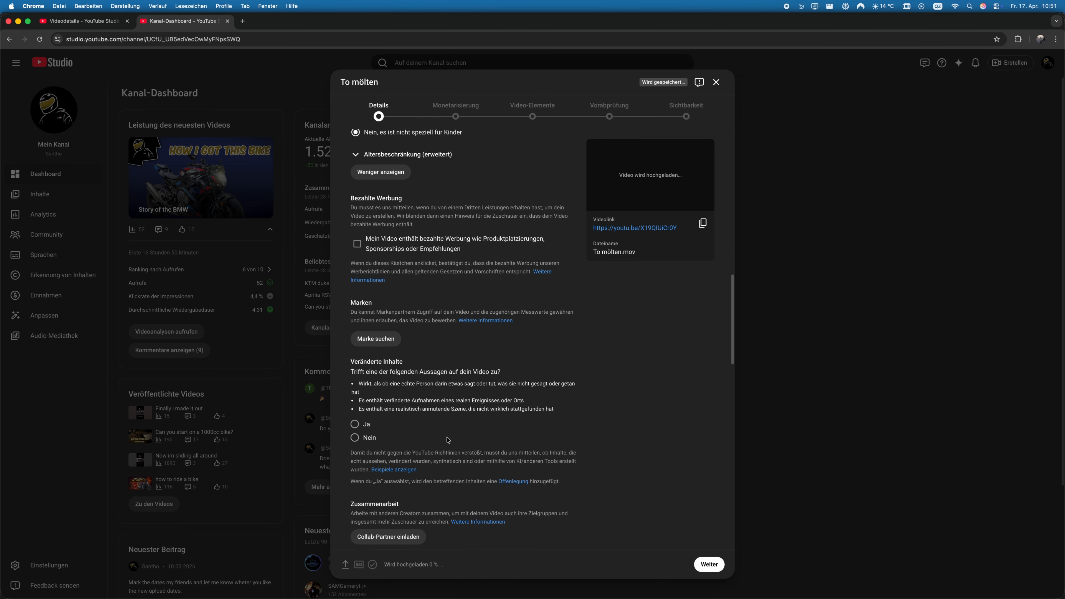
pyautogui.scroll(-15, 378, 474)
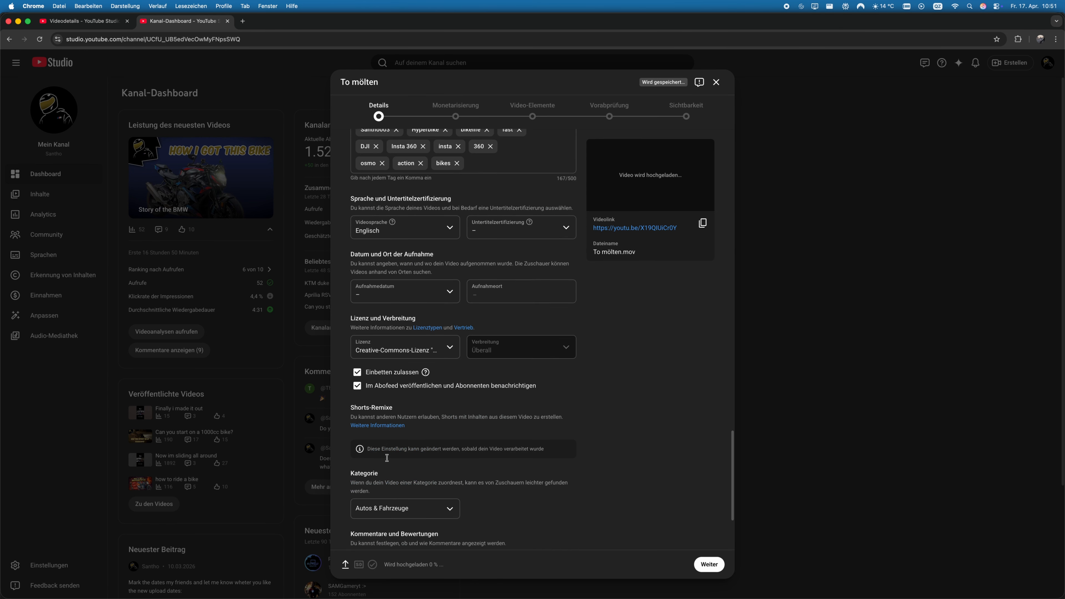
pyautogui.click(709, 564)
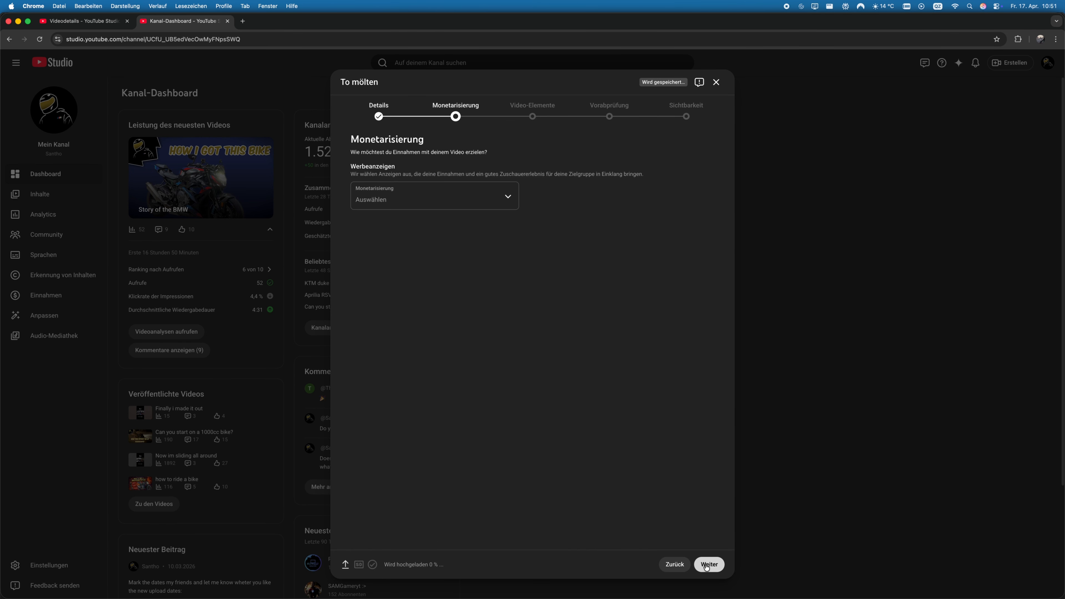
# - Set the video's monetization to Ein and continue to the ad suitability rating
pyautogui.click(473, 202)
pyautogui.click(380, 197)
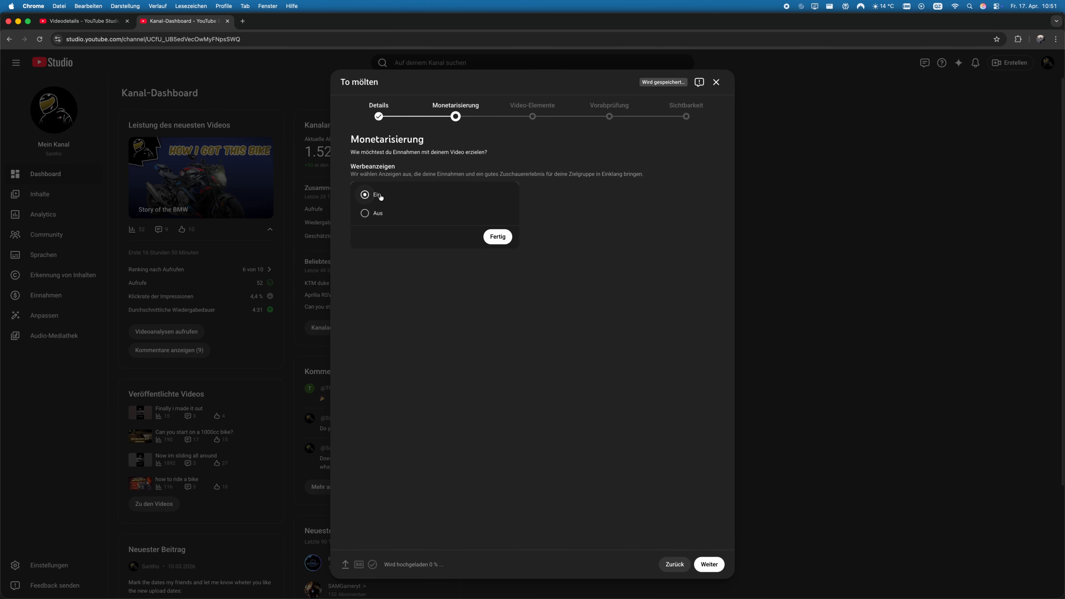
pyautogui.click(498, 237)
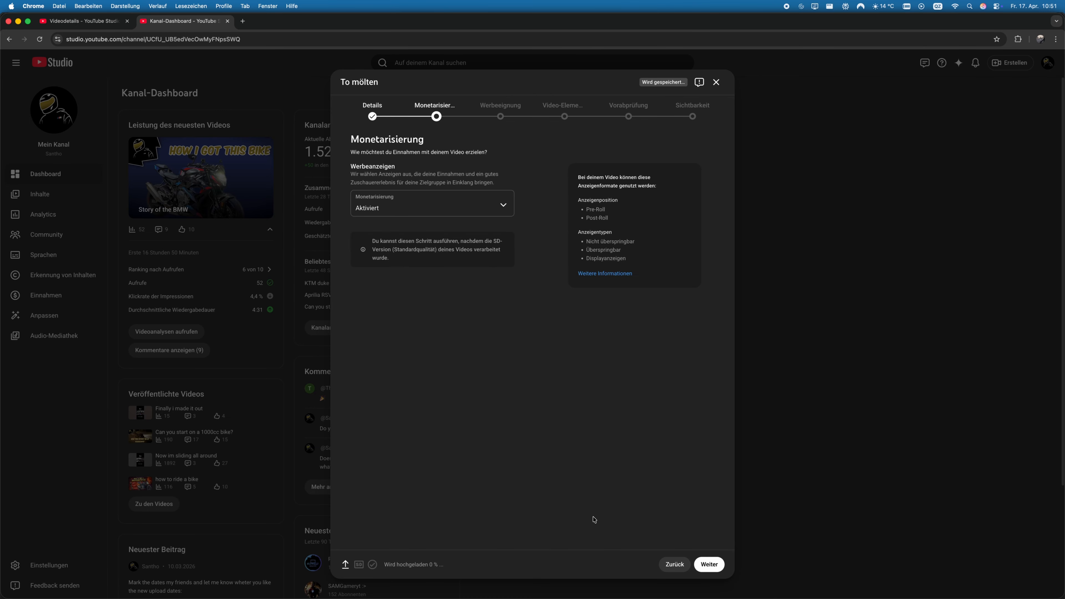
pyautogui.click(712, 562)
# - Submit the ad suitability rating with Nichts davon selected and continue through the checks to the visibility settings
pyautogui.scroll(-8, 454, 361)
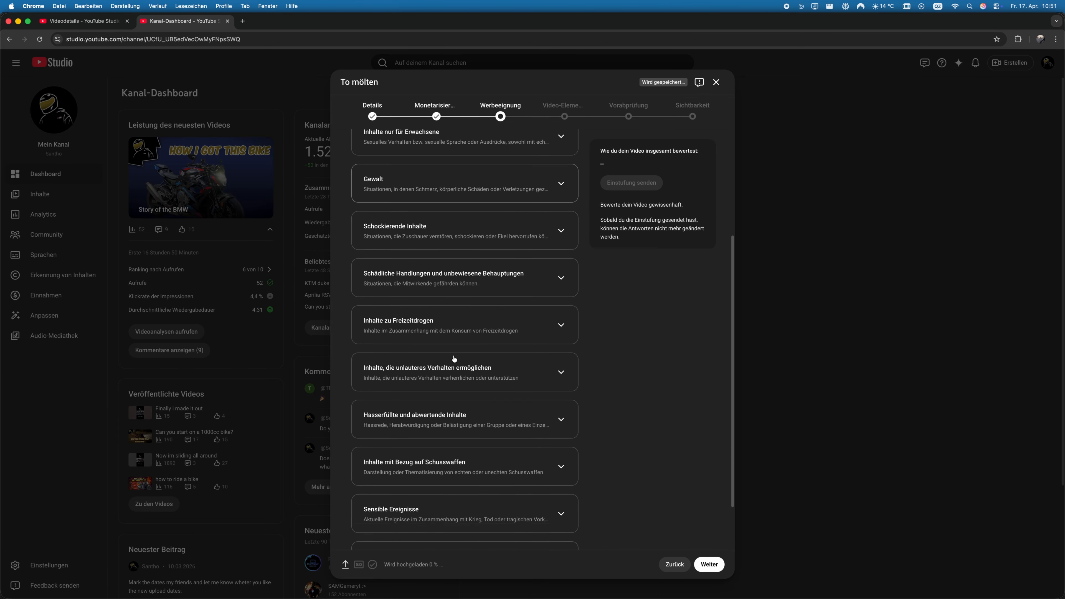
pyautogui.click(383, 531)
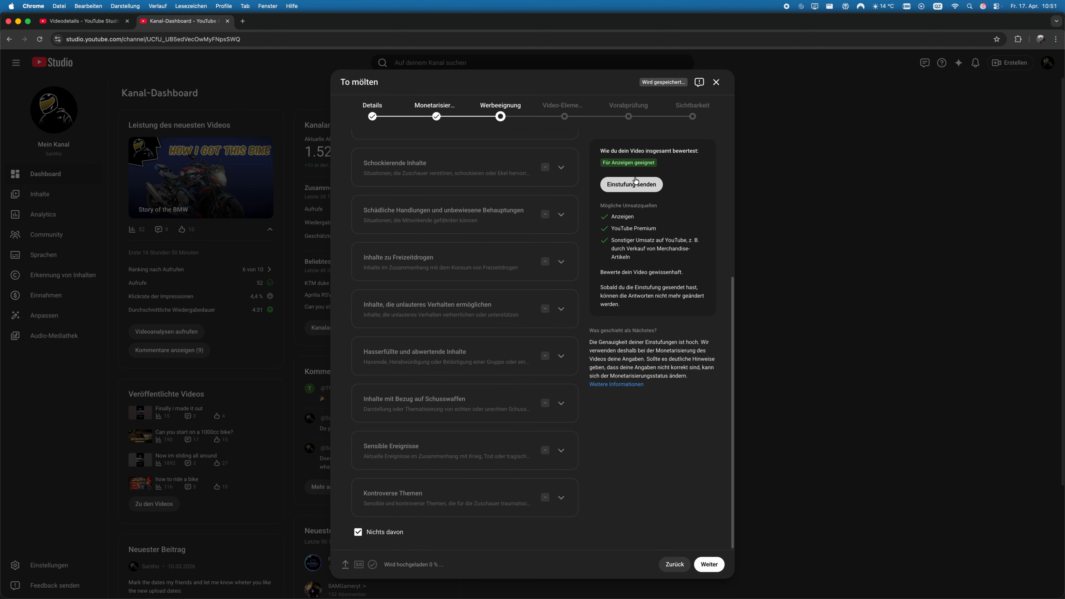
pyautogui.click(631, 185)
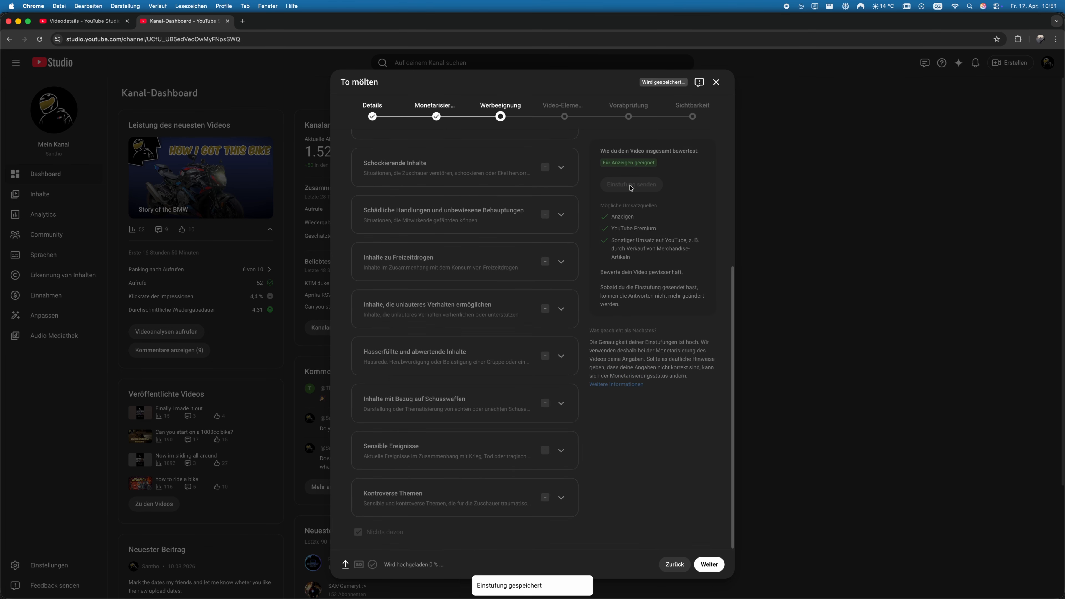
pyautogui.click(715, 563)
pyautogui.click(715, 564)
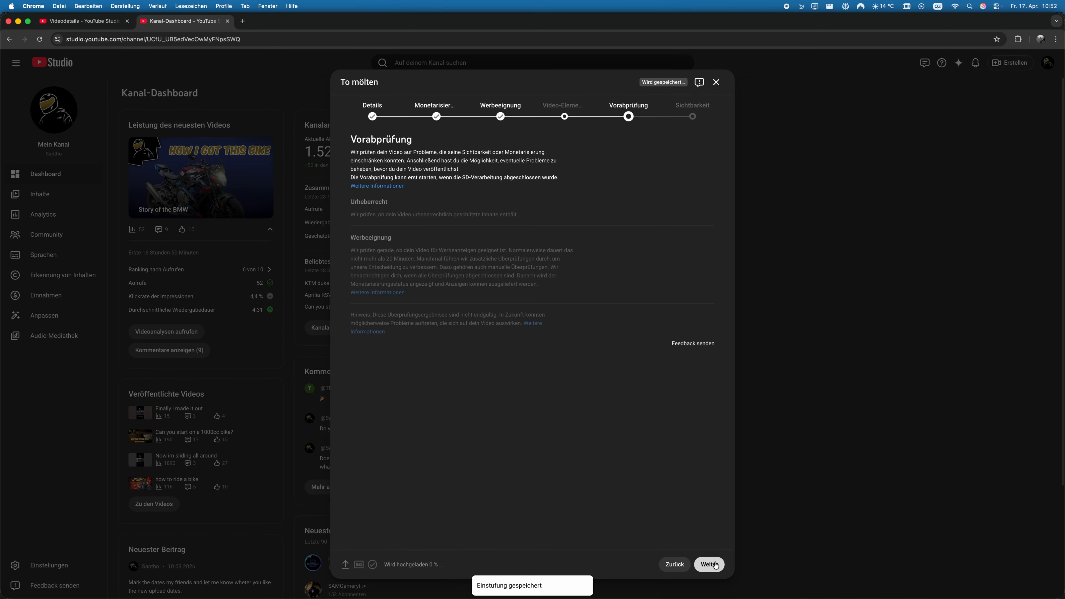
pyautogui.click(715, 564)
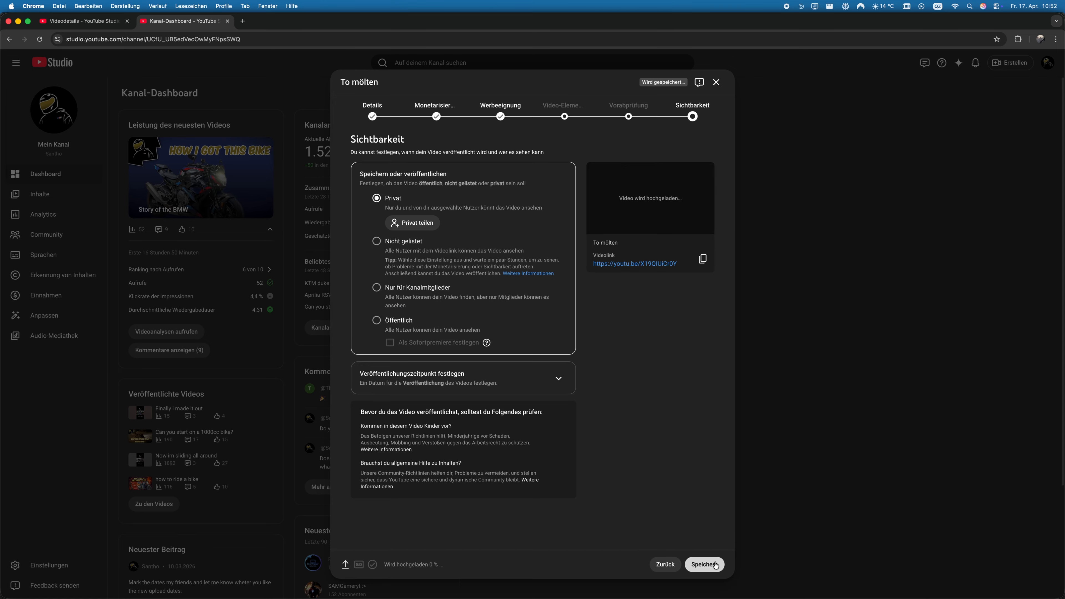
# - Schedule the video to go from private to public on 10.05.2026 at 16:00 and confirm the schedule
pyautogui.click(459, 376)
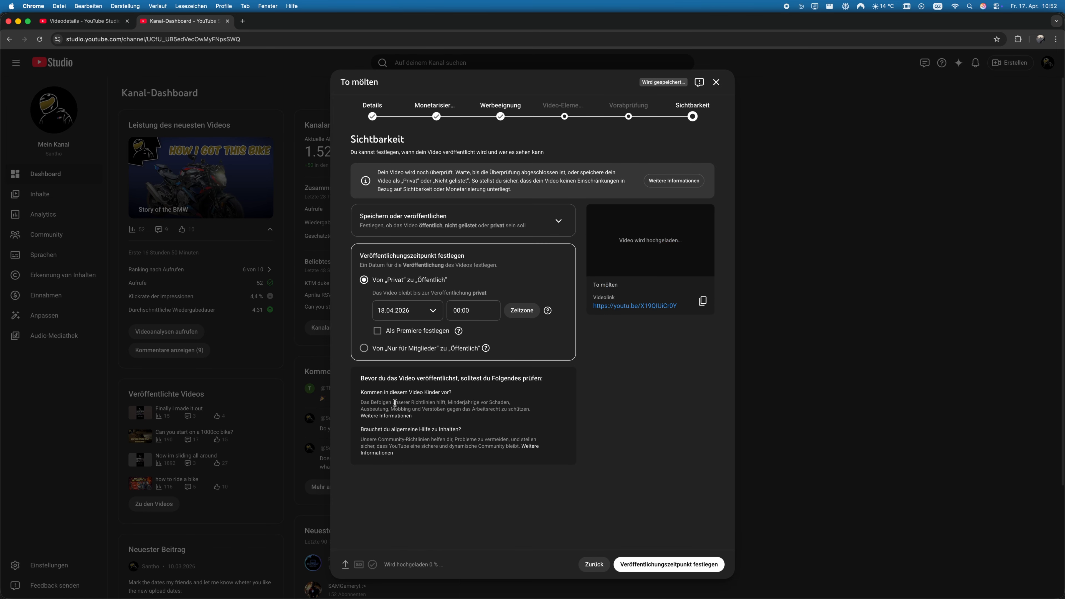
pyautogui.click(405, 313)
pyautogui.scroll(-1, 436, 402)
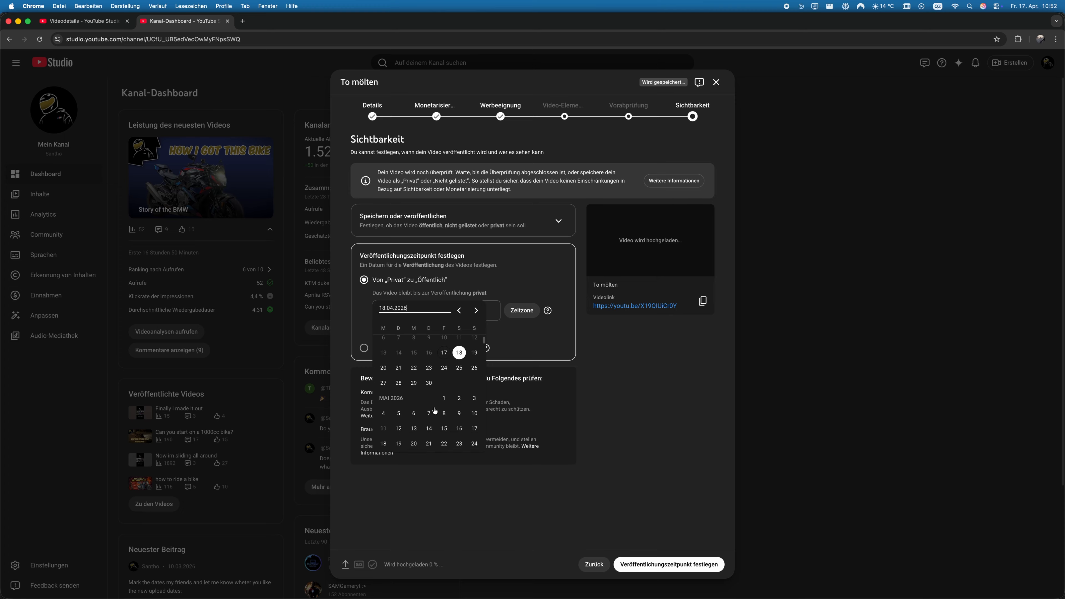
pyautogui.click(474, 412)
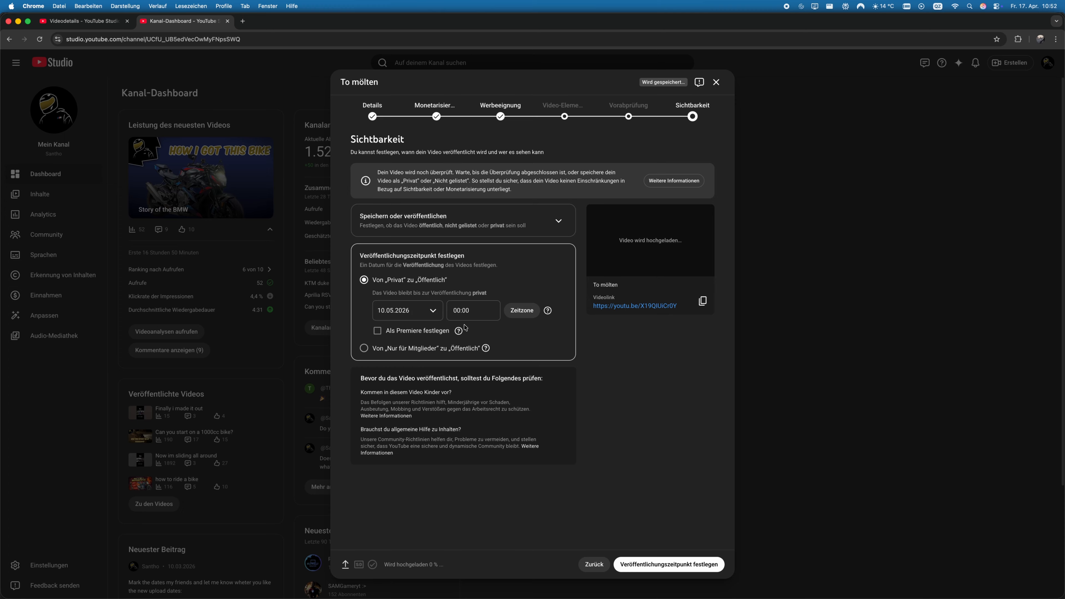
pyautogui.tripleClick(459, 310)
pyautogui.write('16:00')
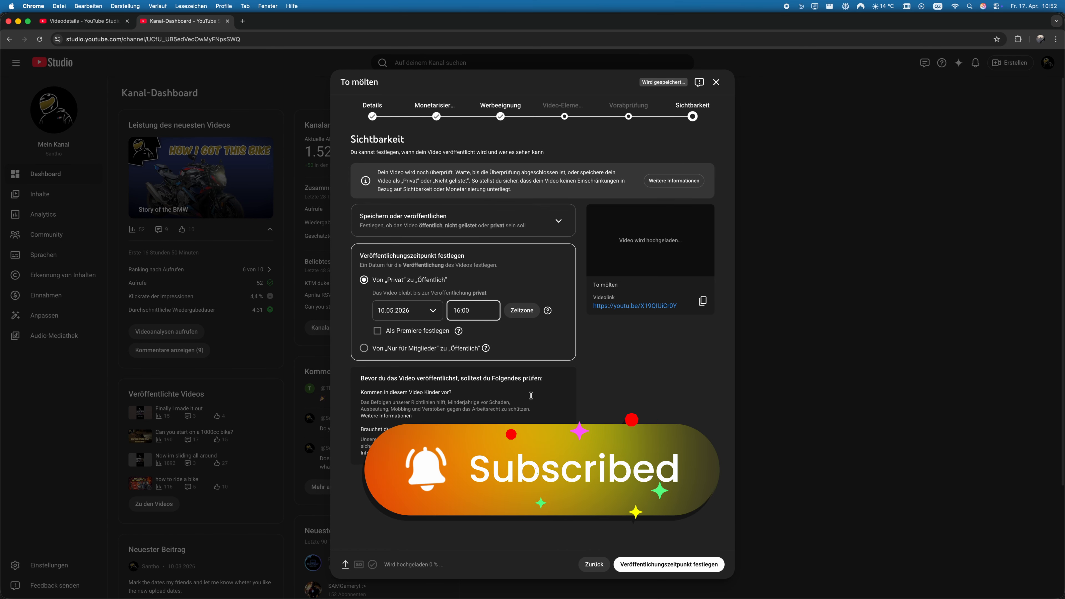
pyautogui.click(669, 564)
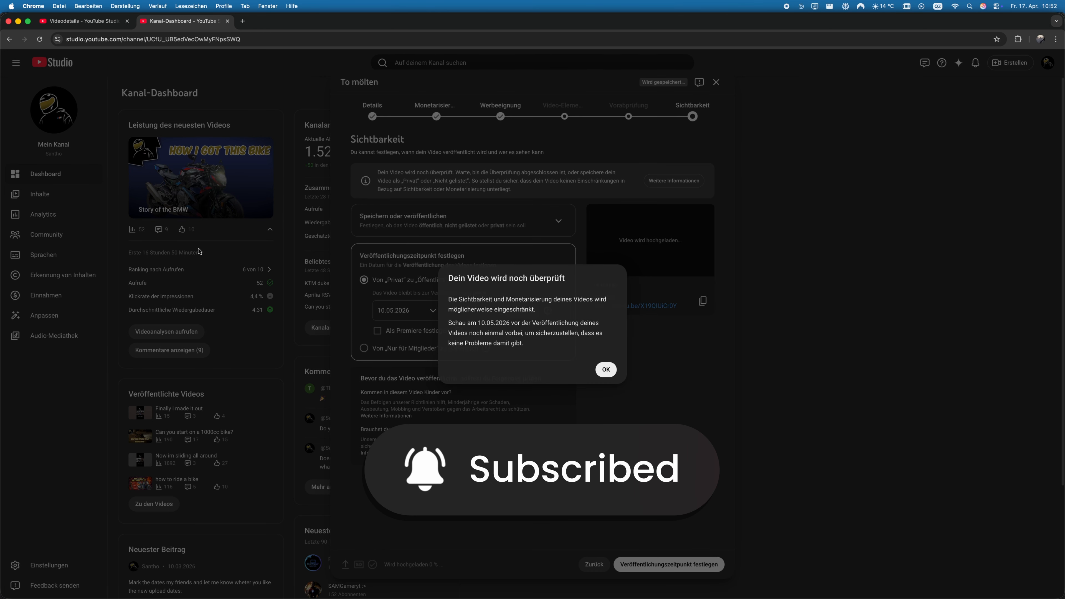
pyautogui.click(603, 370)
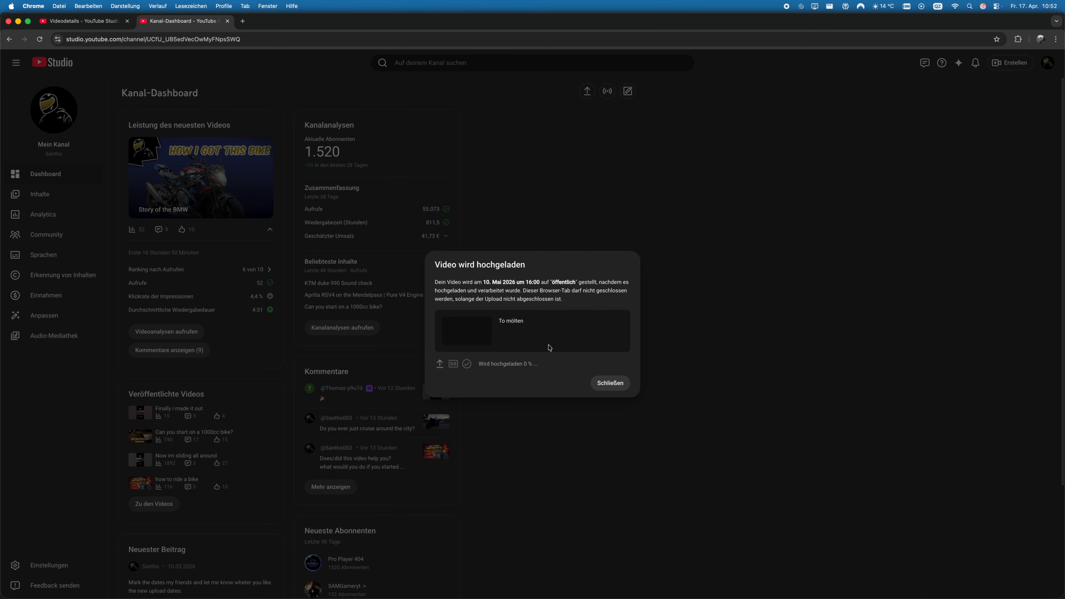
# - Close the upload summary and open the channel's content list of videos
pyautogui.click(610, 383)
pyautogui.click(71, 193)
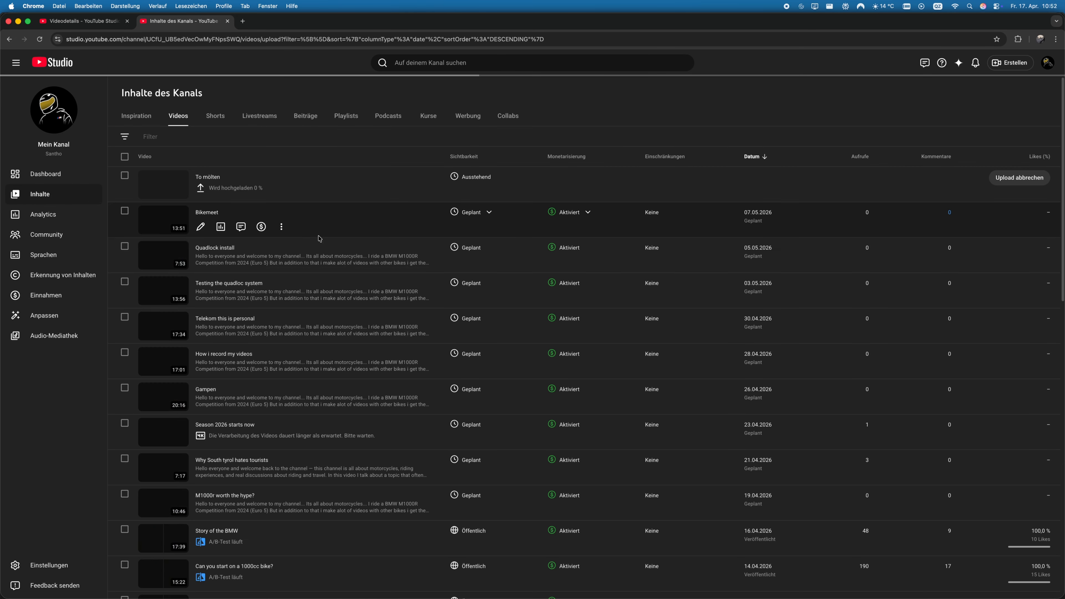